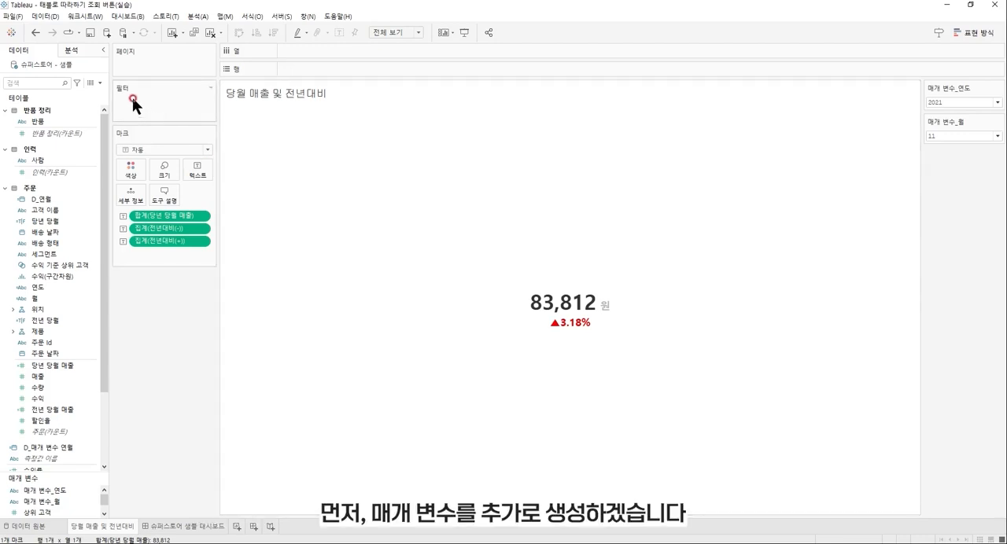
Start a new parameter and name it 매개 변수_세그먼트.
{"action": "left_click", "coordinate": [102, 82]}
{"action": "left_click", "coordinate": [102, 105]}
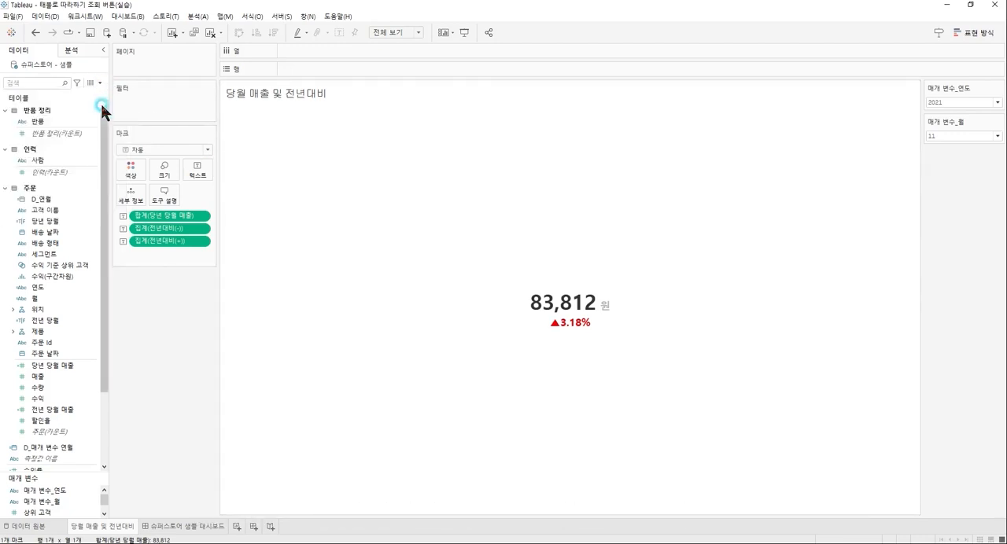
{"action": "key", "text": "BackSpace"}
{"action": "key", "text": "BackSpace"}
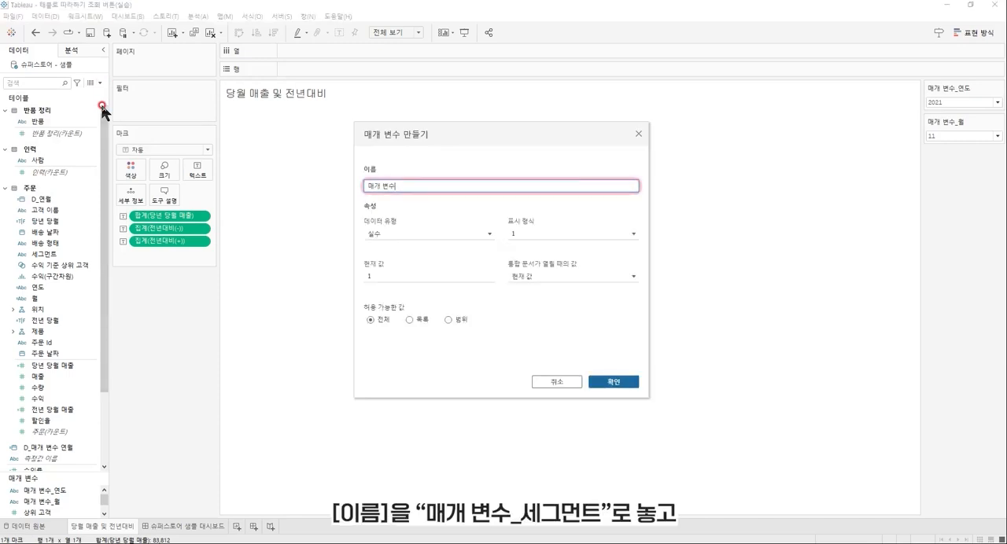
{"action": "type", "text": "_세그먼트"}
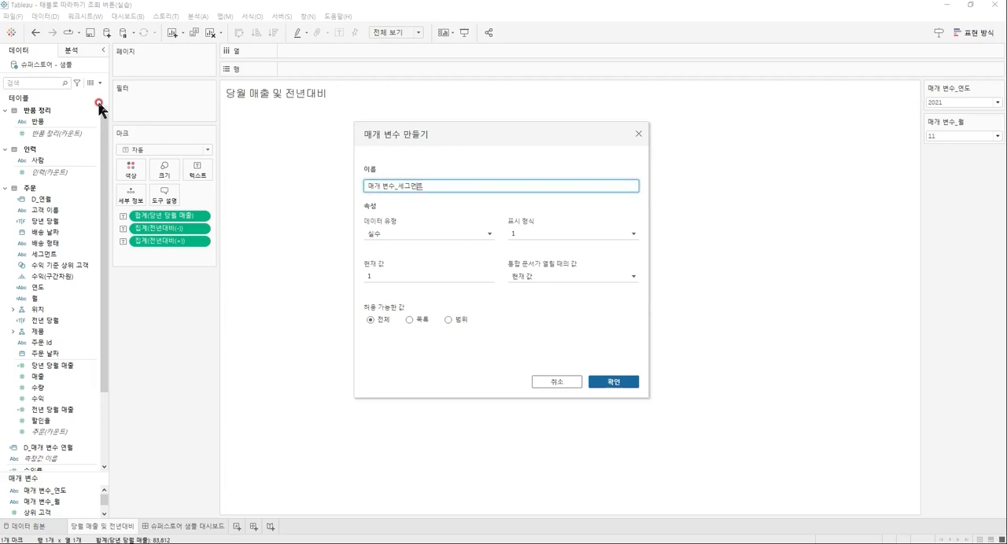
Set the parameter's data type to 문자열 and its allowable values to 목록, filled from the 세그먼트 field.
{"action": "left_click", "coordinate": [485, 236]}
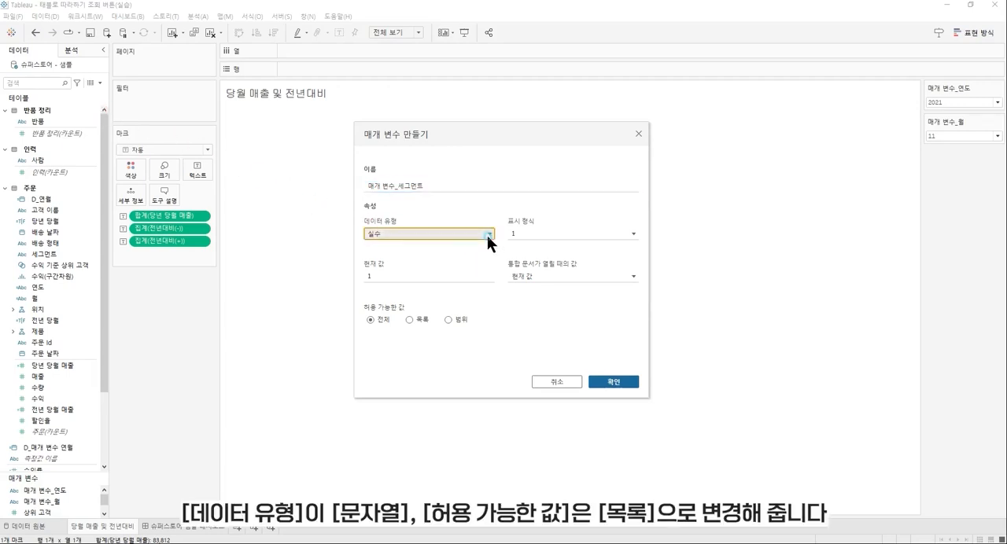
{"action": "left_click", "coordinate": [462, 269]}
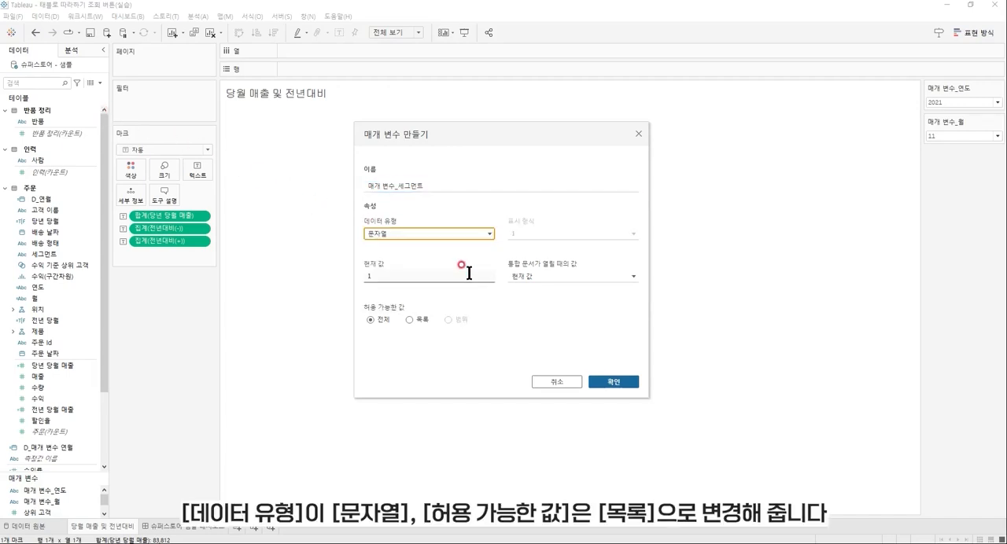
{"action": "left_click", "coordinate": [409, 319]}
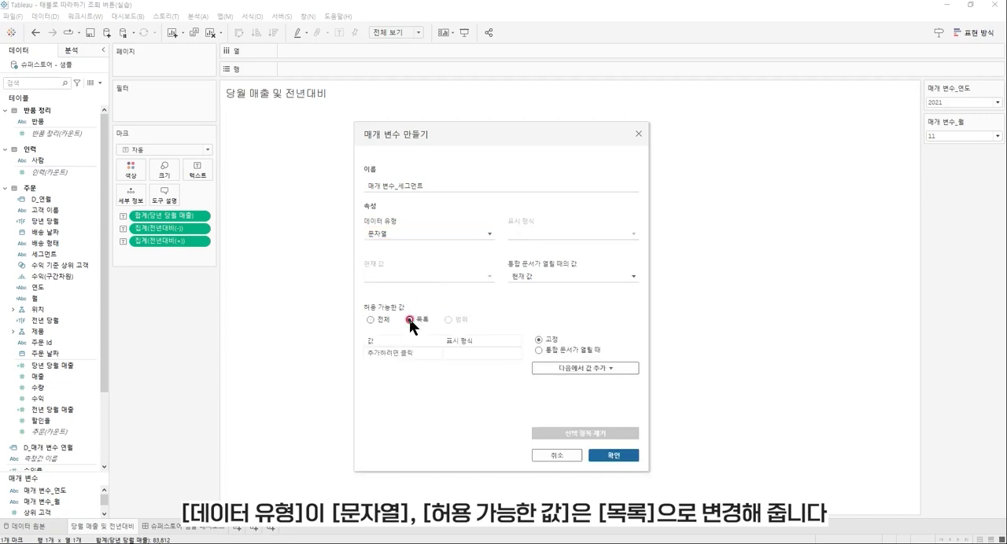
{"action": "left_click", "coordinate": [607, 368]}
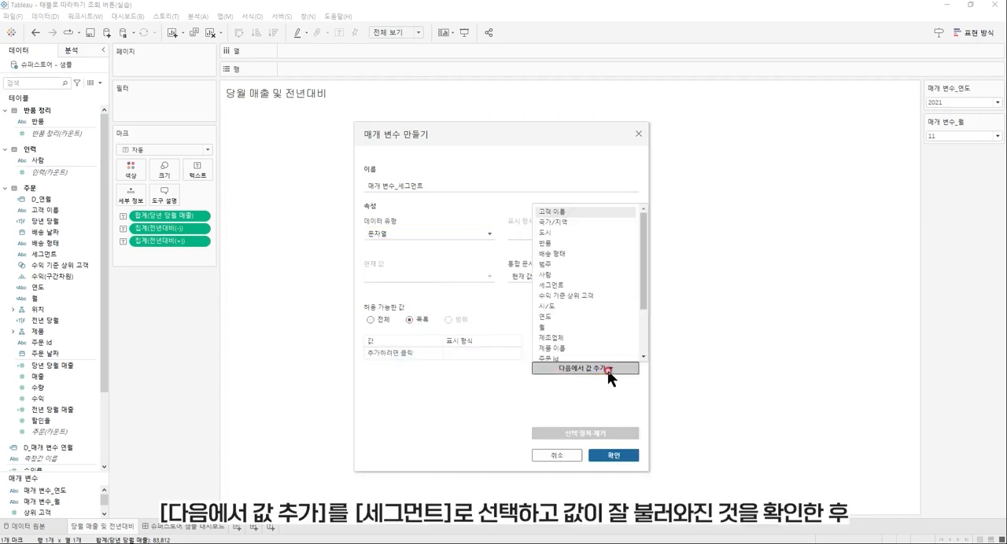
{"action": "left_click", "coordinate": [593, 284]}
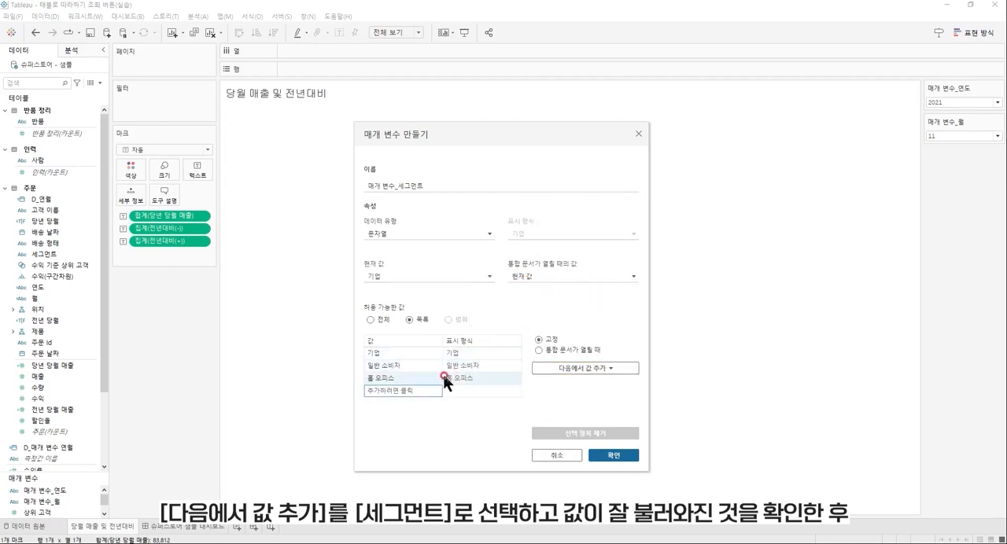
Add the value 전체 at the top of the segment parameter's value list and create the parameter.
{"action": "left_click", "coordinate": [421, 386]}
{"action": "type", "text": "전체"}
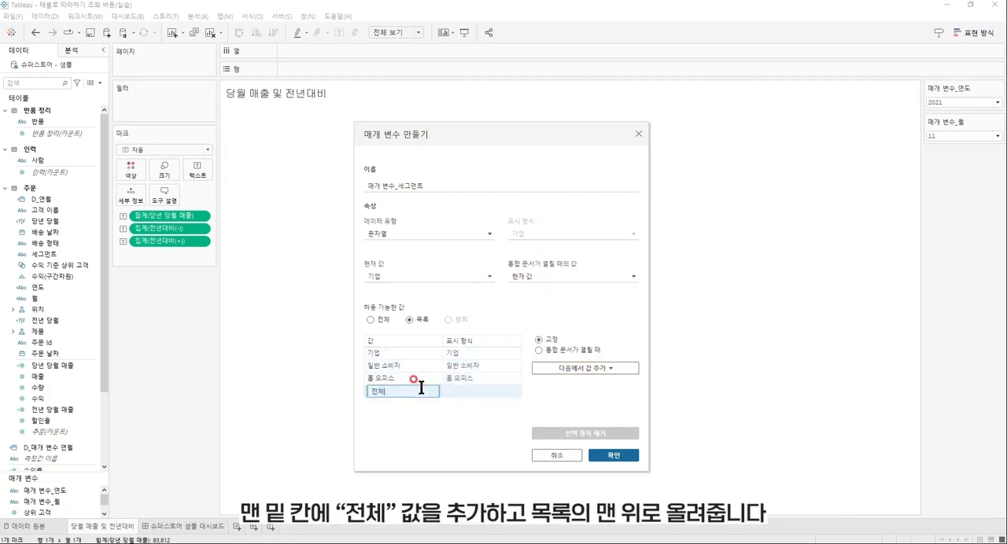
{"action": "key", "text": "Return"}
{"action": "left_click_drag", "start_coordinate": [421, 387], "coordinate": [421, 349]}
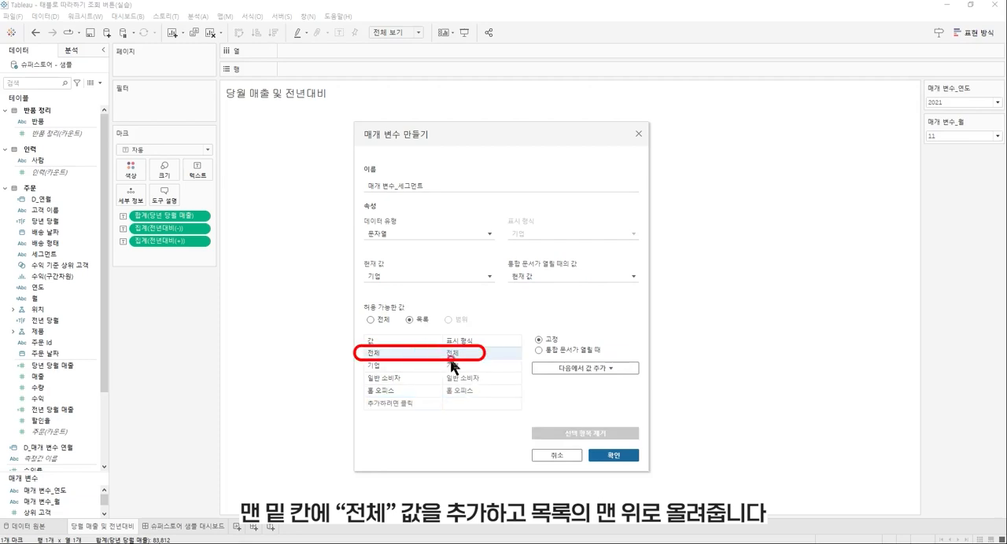
{"action": "left_click", "coordinate": [626, 456]}
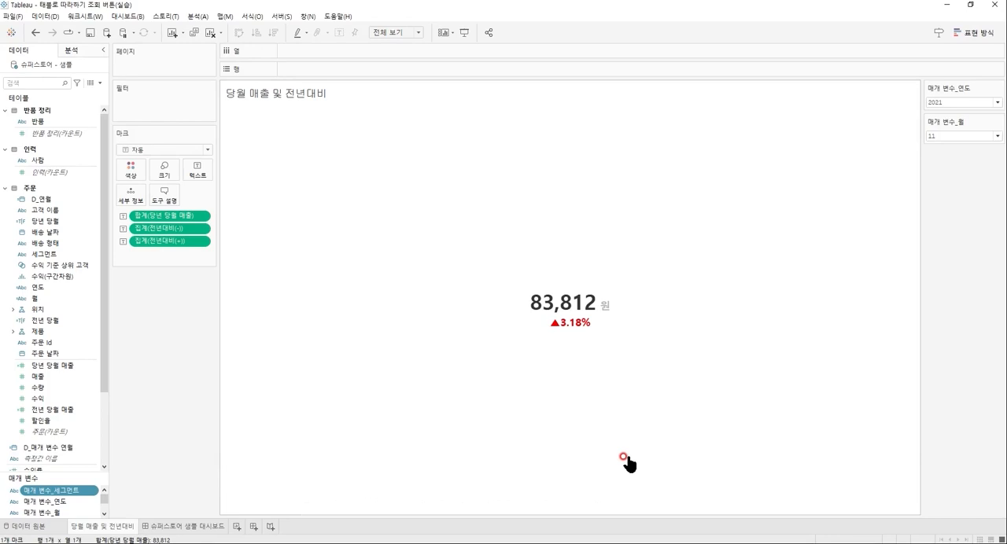
Start another new parameter and name it 매개 변수_배송 형태.
{"action": "left_click", "coordinate": [100, 81]}
{"action": "left_click", "coordinate": [100, 100]}
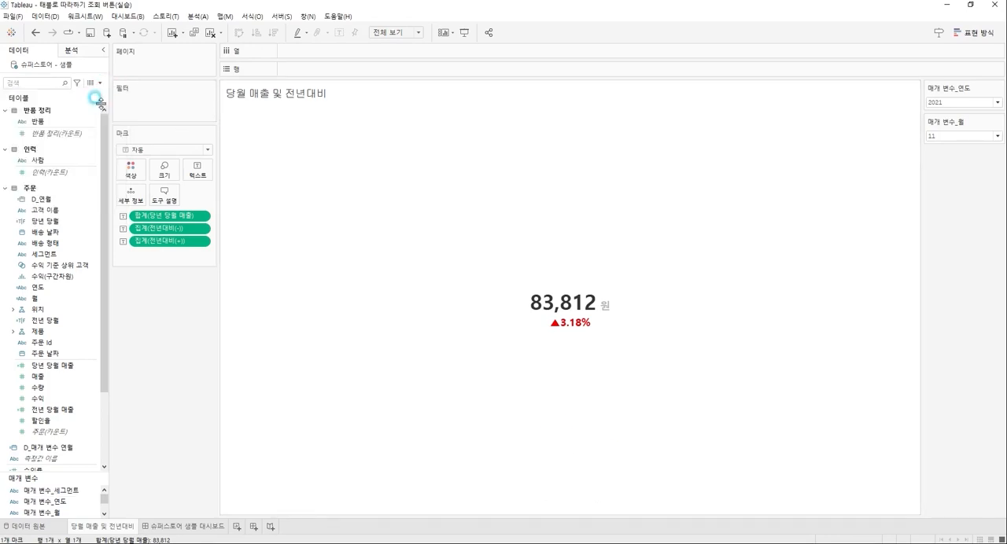
{"action": "key", "text": "BackSpace"}
{"action": "key", "text": "BackSpace"}
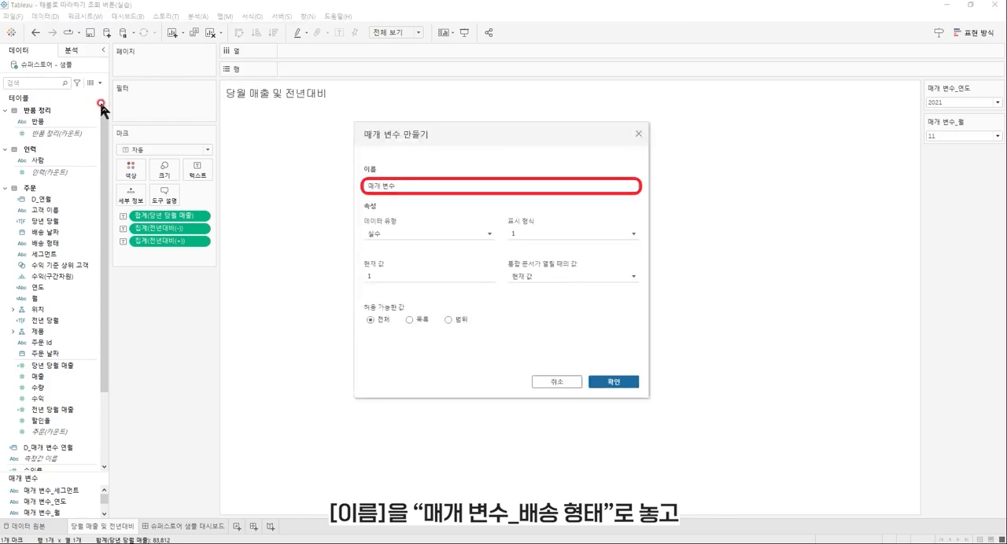
{"action": "type", "text": "_배소"}
{"action": "type", "text": "송 형태"}
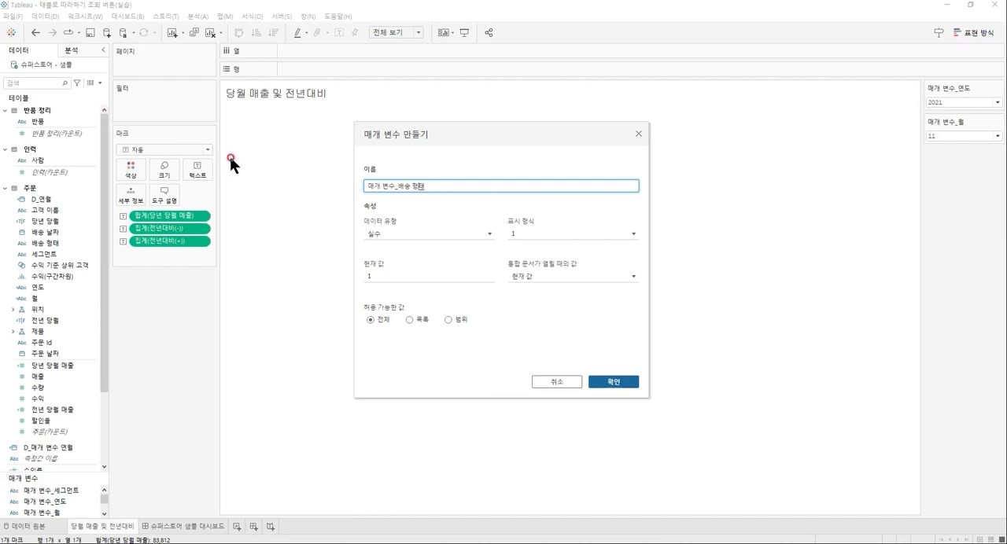
Set the data type to 문자열 and the allowable values to 목록, filled from the 배송 형태 field.
{"action": "left_click", "coordinate": [485, 233]}
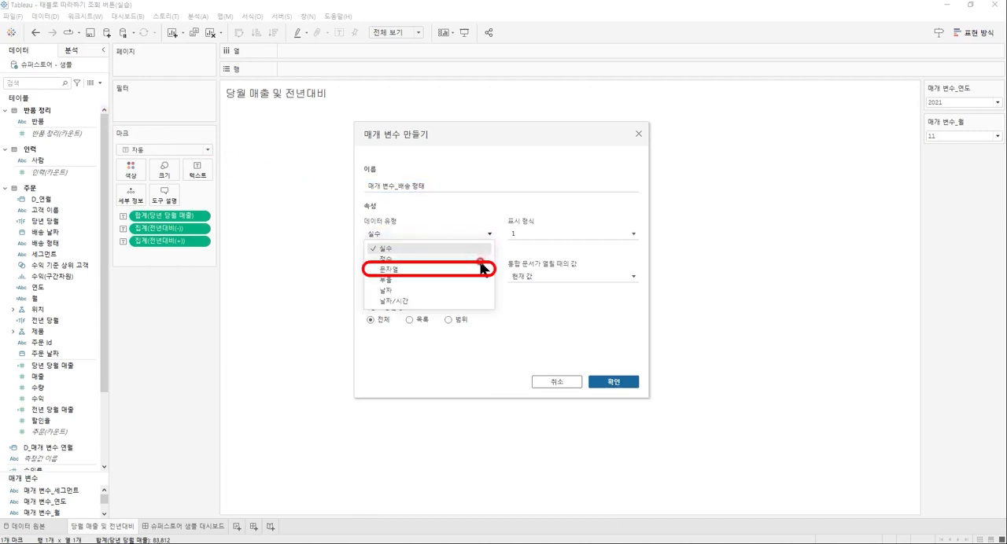
{"action": "left_click", "coordinate": [480, 265]}
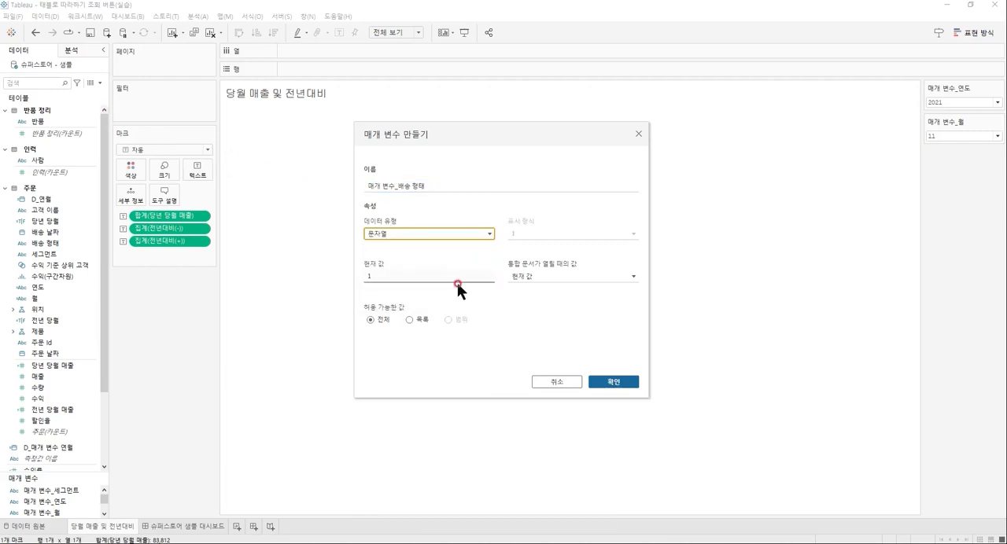
{"action": "left_click", "coordinate": [410, 319]}
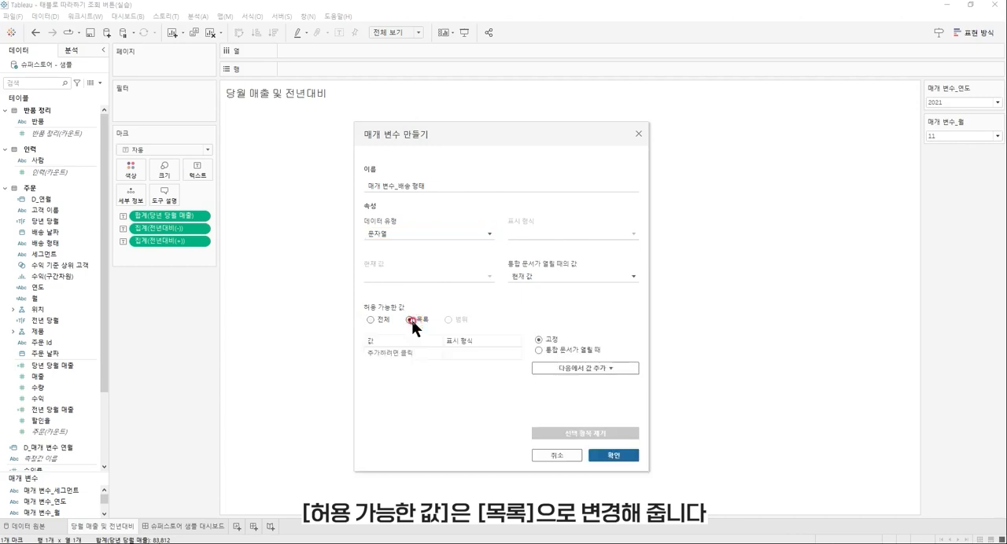
{"action": "left_click", "coordinate": [622, 369]}
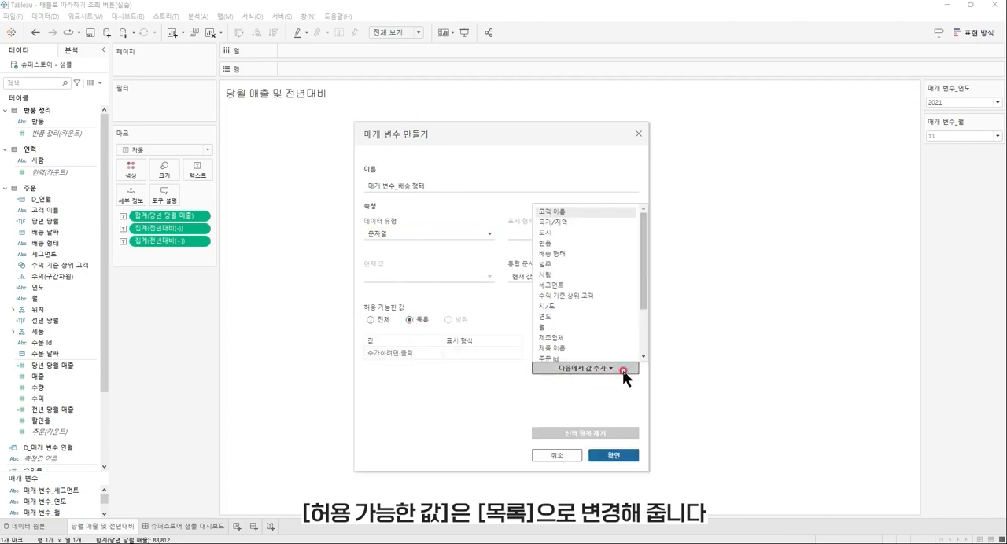
{"action": "left_click", "coordinate": [599, 255]}
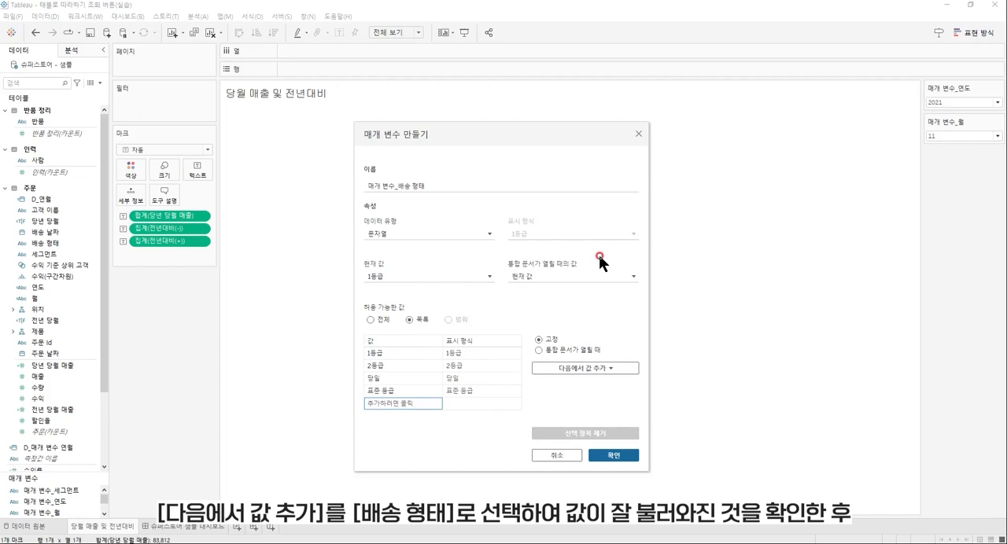
Add the value 전체 at the top of the shipping-mode parameter's value list and create the parameter.
{"action": "left_click", "coordinate": [408, 402]}
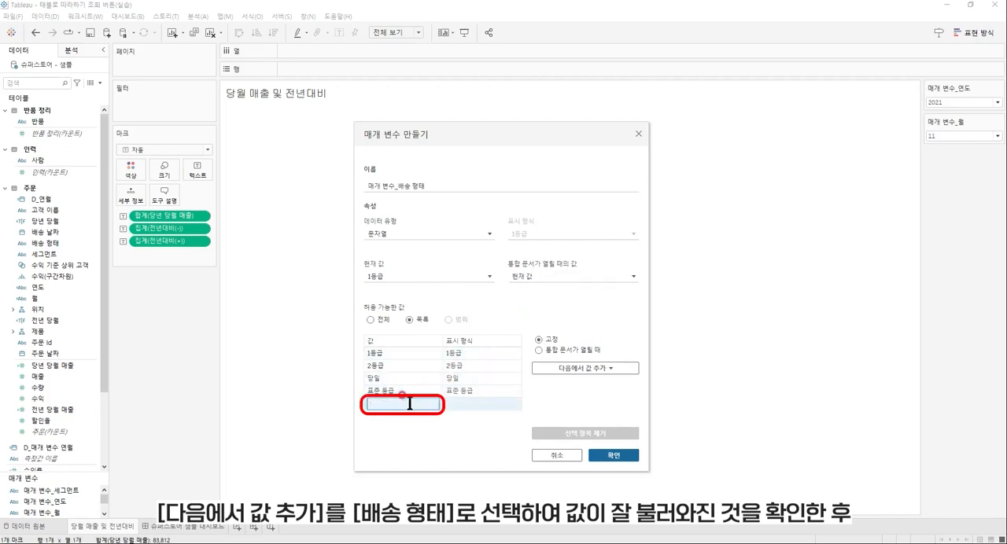
{"action": "type", "text": "전체"}
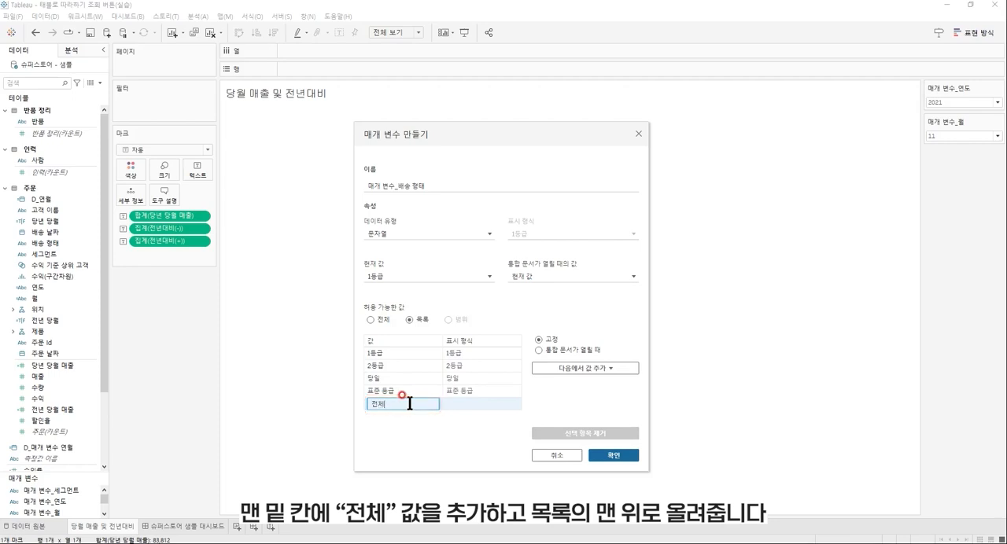
{"action": "key", "text": "Return"}
{"action": "left_click", "coordinate": [409, 401]}
{"action": "left_click_drag", "start_coordinate": [409, 398], "coordinate": [416, 353]}
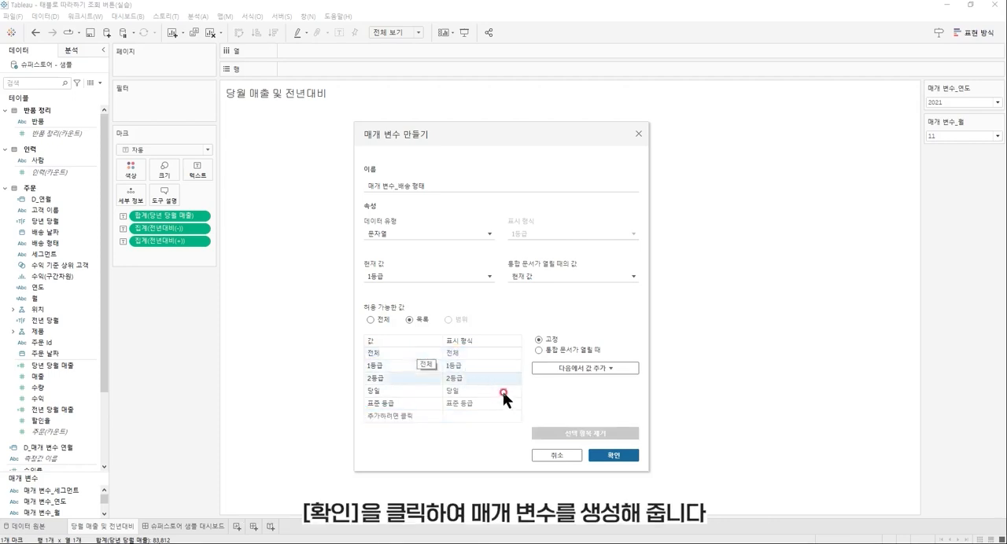
{"action": "left_click", "coordinate": [606, 456]}
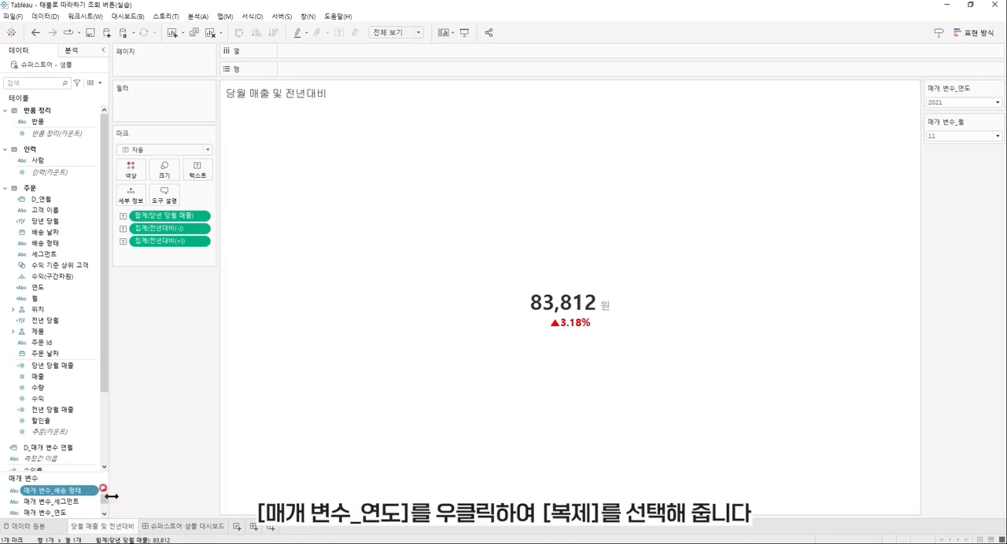
Duplicate the parameter 매개 변수_연도 and rename the copy 매개 변수_연도(조회).
{"action": "right_click", "coordinate": [74, 513]}
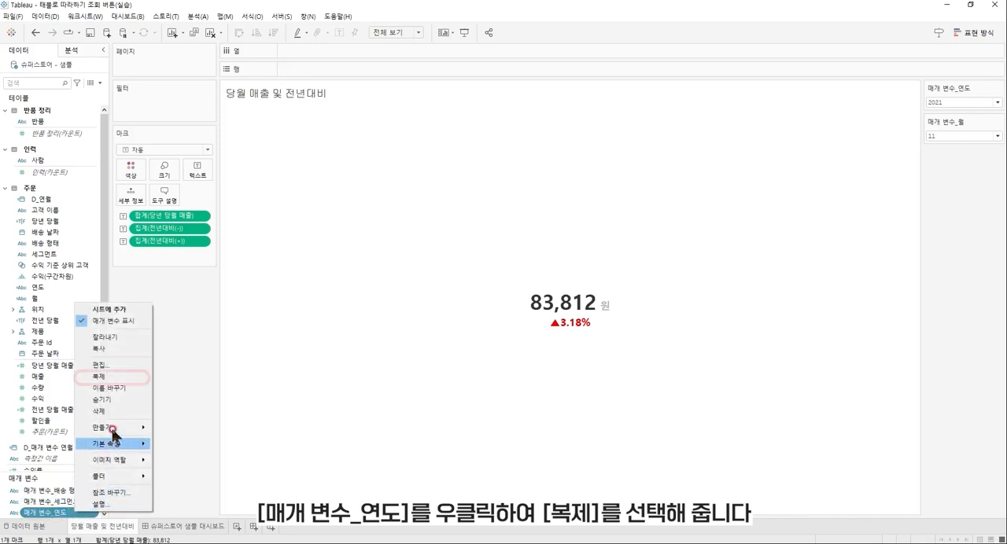
{"action": "left_click", "coordinate": [115, 378]}
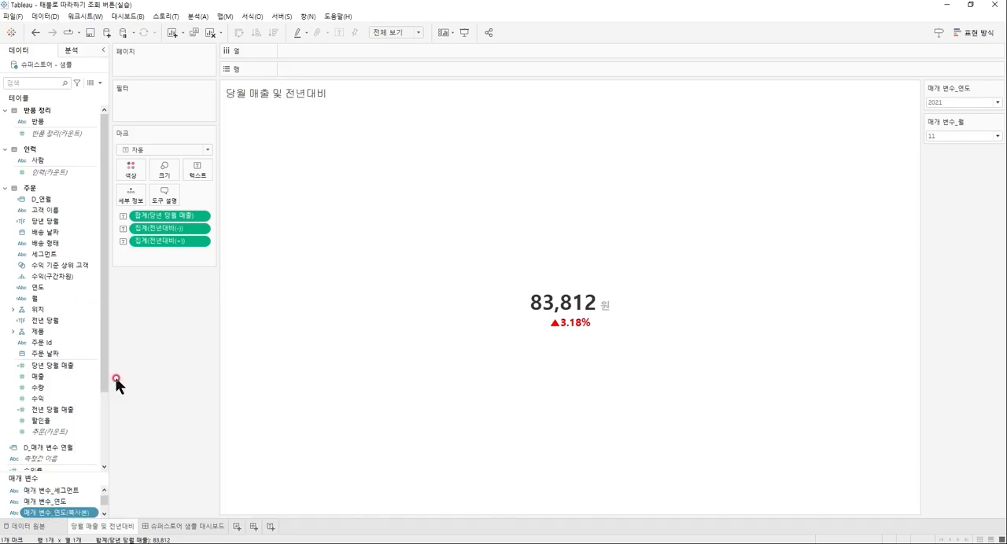
{"action": "right_click", "coordinate": [81, 515]}
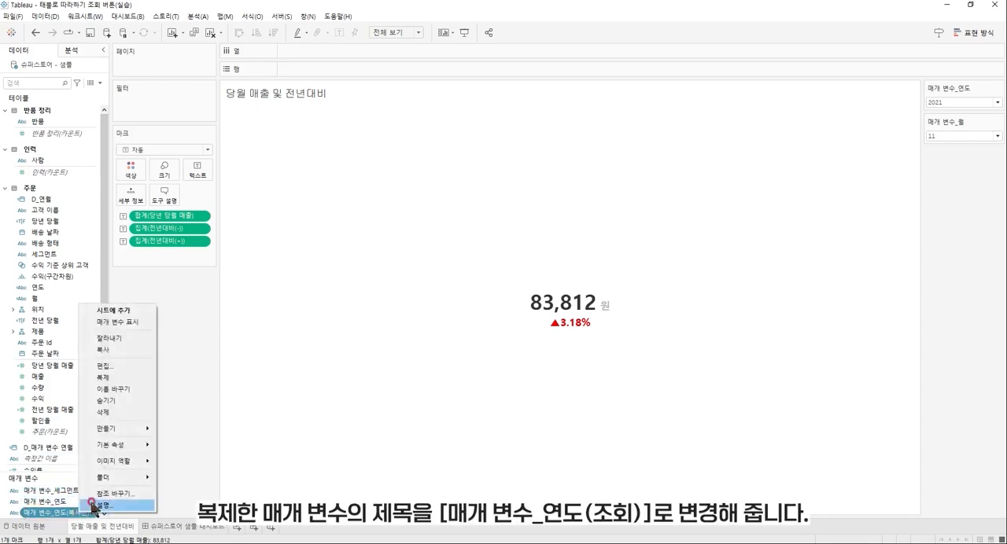
{"action": "left_click", "coordinate": [141, 385]}
{"action": "key", "text": "Left"}
{"action": "key", "text": "BackSpace"}
{"action": "key", "text": "BackSpace"}
{"action": "key", "text": "BackSpace"}
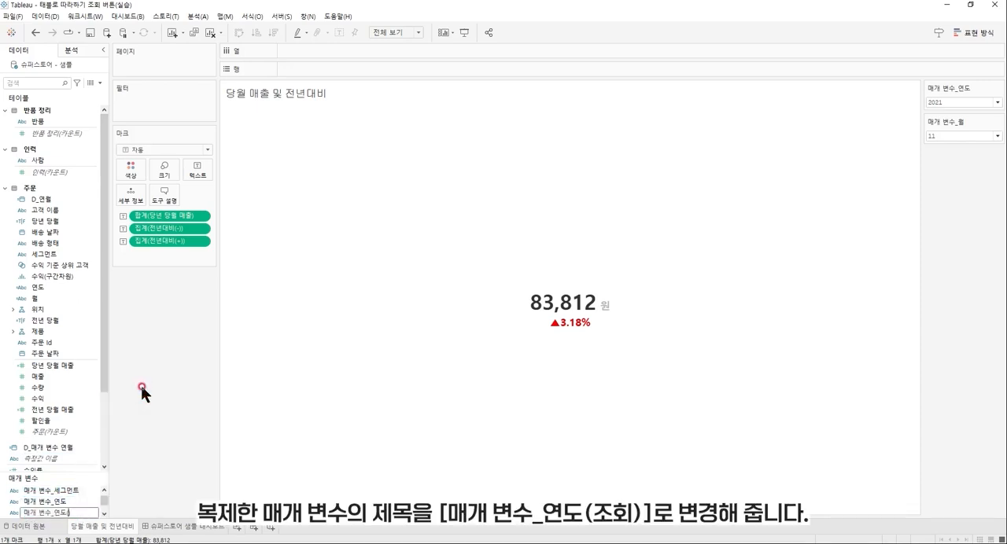
{"action": "type", "text": "조회"}
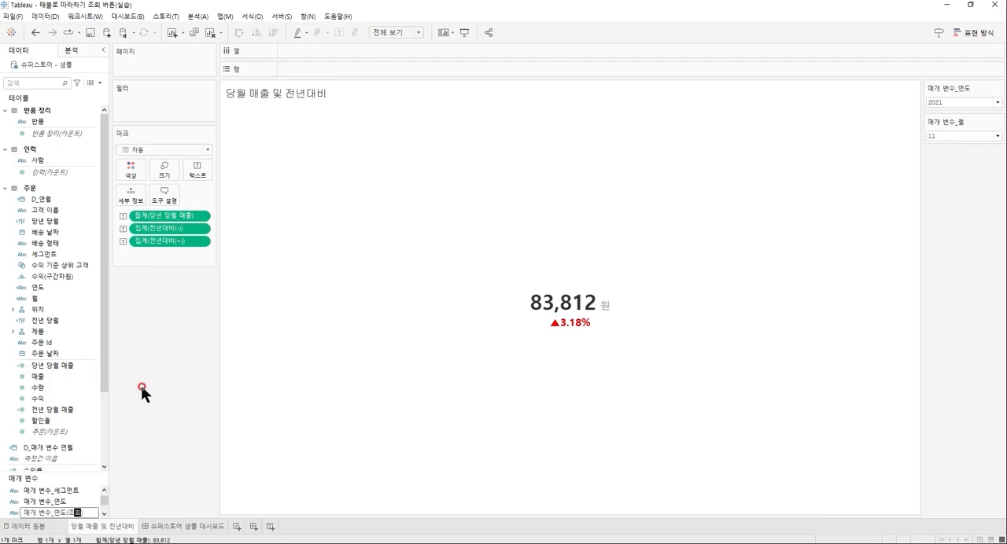
{"action": "key", "text": "Return"}
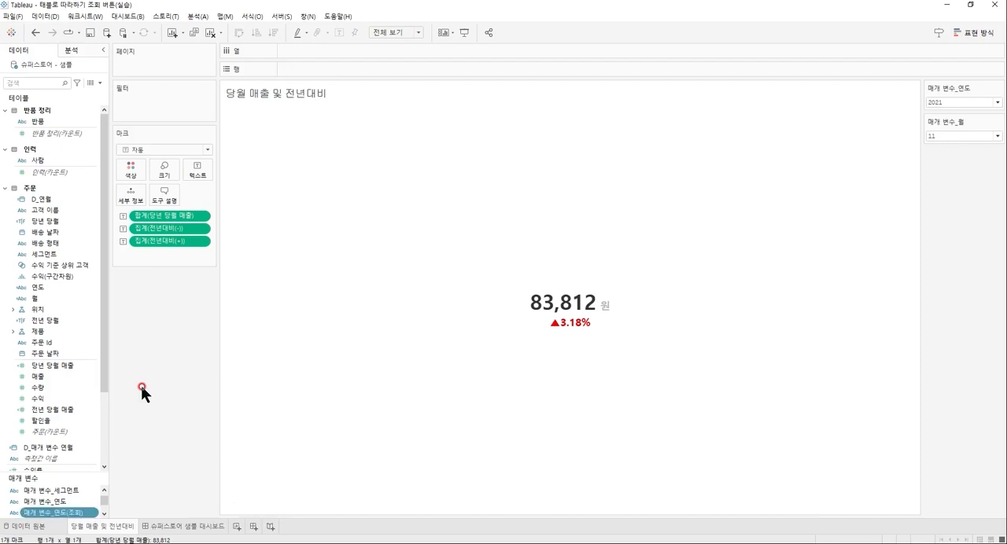
Duplicate the parameter 매개 변수_월 and rename the copy 매개 변수_월(조회).
{"action": "scroll", "coordinate": [78, 501], "scroll_direction": "down", "scroll_amount": 2}
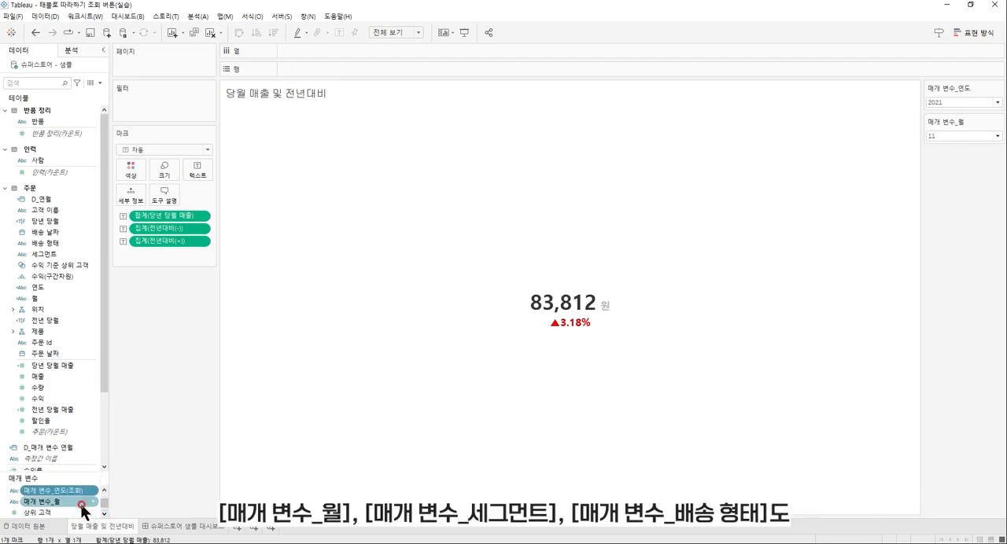
{"action": "right_click", "coordinate": [81, 504]}
{"action": "left_click", "coordinate": [130, 384]}
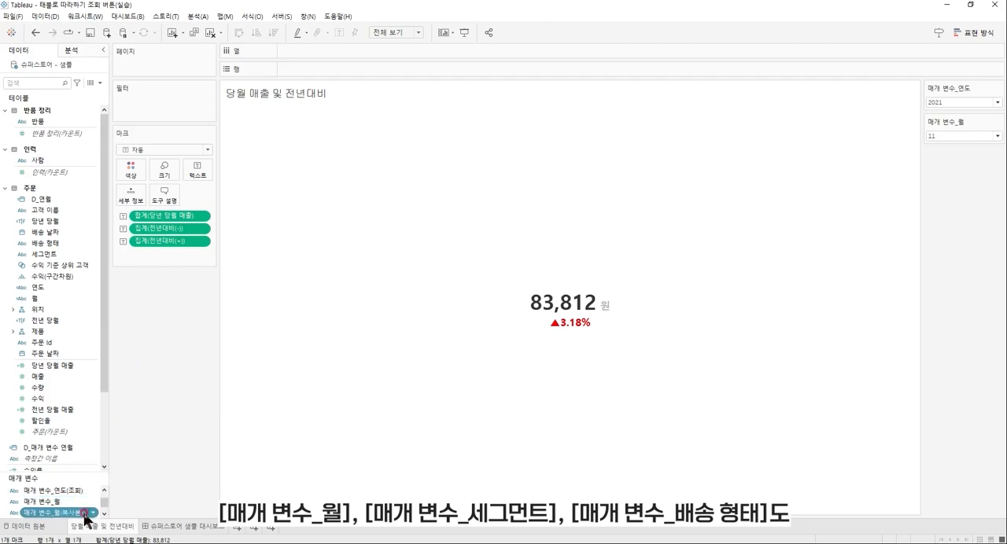
{"action": "right_click", "coordinate": [84, 514]}
{"action": "left_click", "coordinate": [133, 392]}
{"action": "key", "text": "Left"}
{"action": "key", "text": "BackSpace"}
{"action": "key", "text": "BackSpace"}
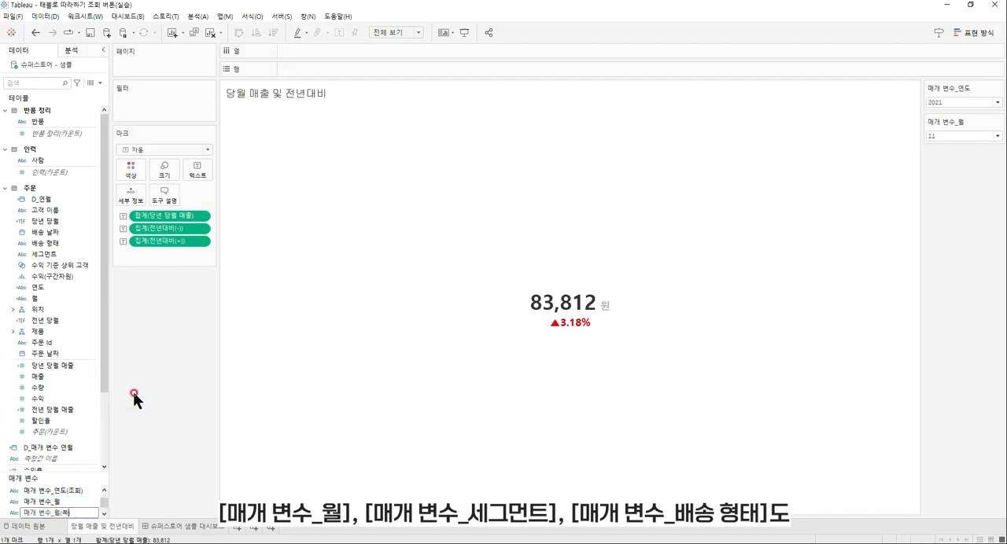
{"action": "key", "text": "BackSpace"}
{"action": "type", "text": "조회"}
{"action": "key", "text": "Return"}
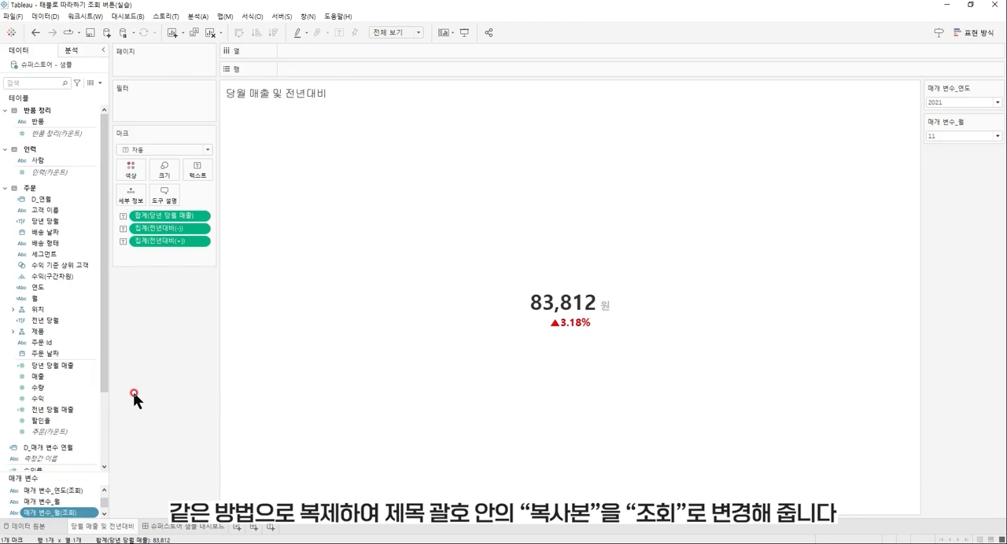
{"action": "scroll", "coordinate": [93, 489], "scroll_direction": "up", "scroll_amount": 2}
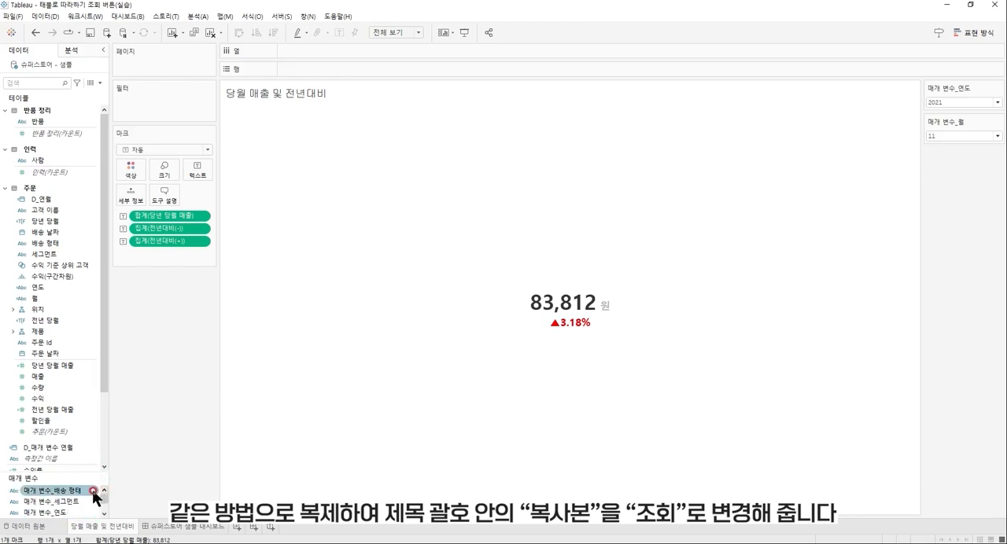
Duplicate the parameter 매개 변수_세그먼트 and rename the copy 매개 변수_세그먼트(조회).
{"action": "right_click", "coordinate": [85, 501]}
{"action": "left_click", "coordinate": [141, 366]}
{"action": "right_click", "coordinate": [85, 512]}
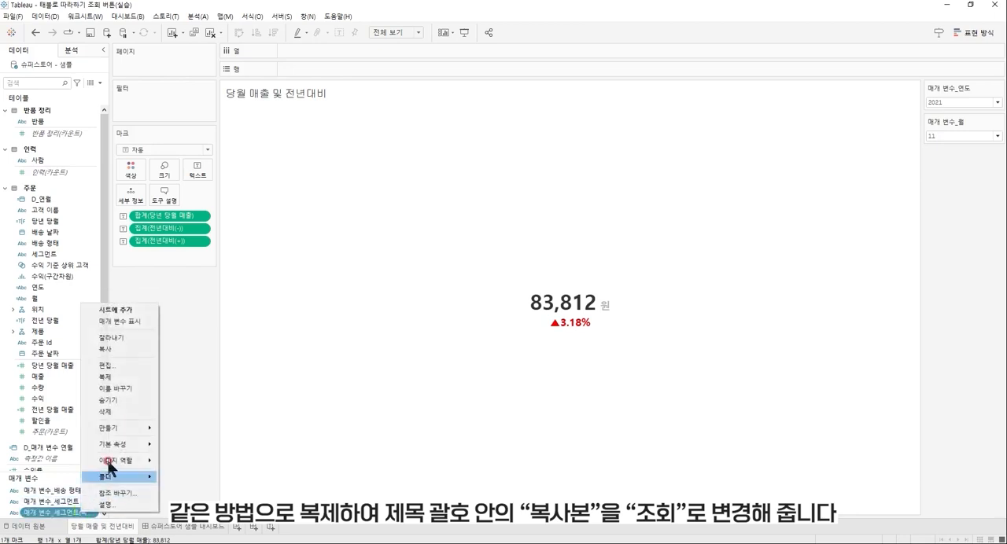
{"action": "left_click", "coordinate": [136, 388]}
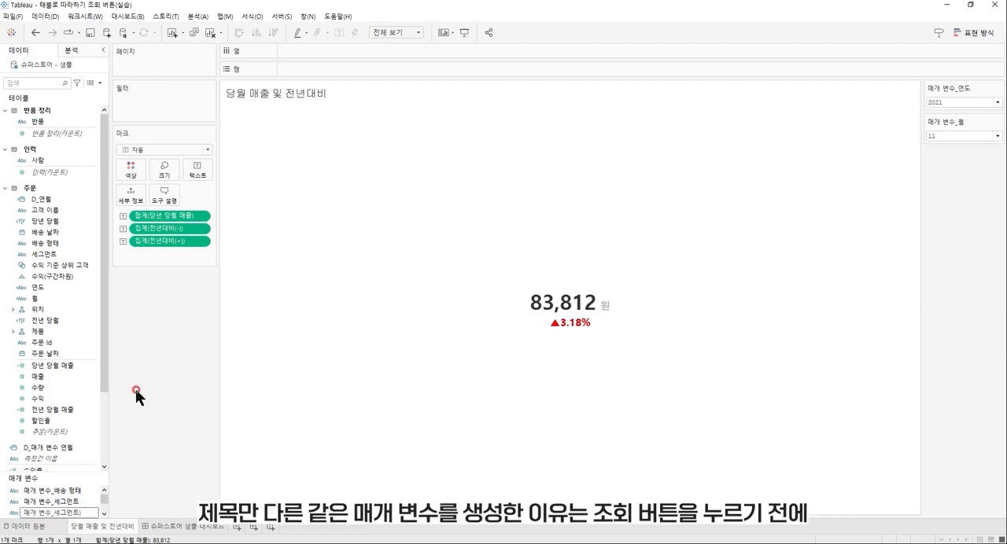
{"action": "type", "text": "(조회)"}
{"action": "key", "text": "Return"}
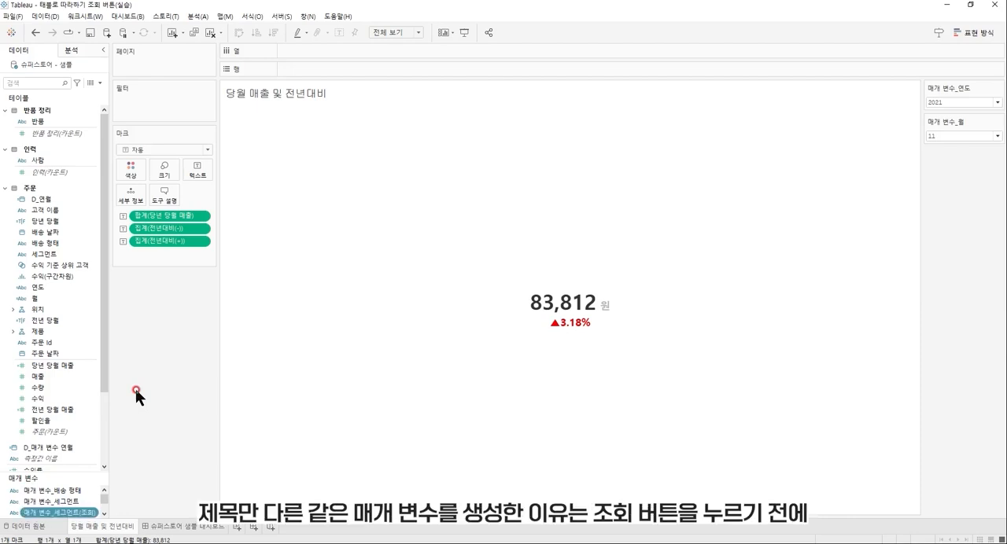
Duplicate the parameter 매개 변수_배송 형태 and rename the copy 매개 변수_배송 형태(조회).
{"action": "right_click", "coordinate": [85, 490]}
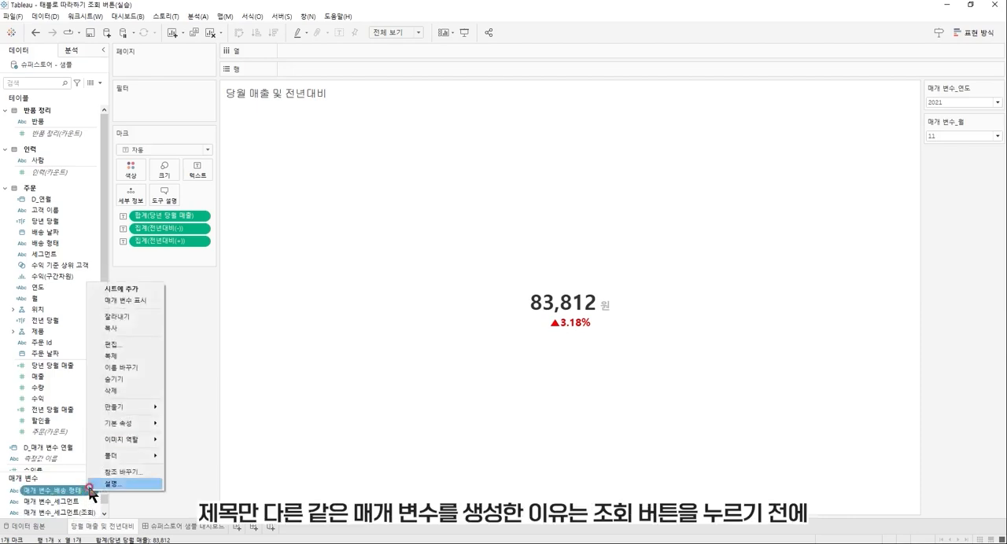
{"action": "left_click", "coordinate": [140, 355]}
{"action": "right_click", "coordinate": [81, 501]}
{"action": "left_click", "coordinate": [143, 375]}
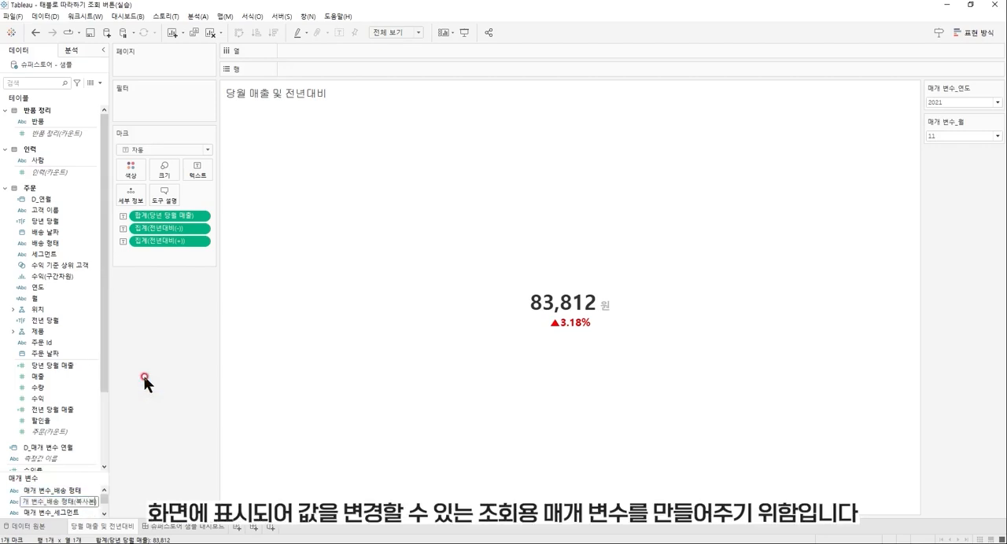
{"action": "key", "text": "BackSpace"}
{"action": "key", "text": "BackSpace"}
{"action": "key", "text": "BackSpace"}
{"action": "key", "text": "BackSpace"}
{"action": "key", "text": "BackSpace"}
{"action": "type", "text": "(조회)"}
{"action": "key", "text": "Return"}
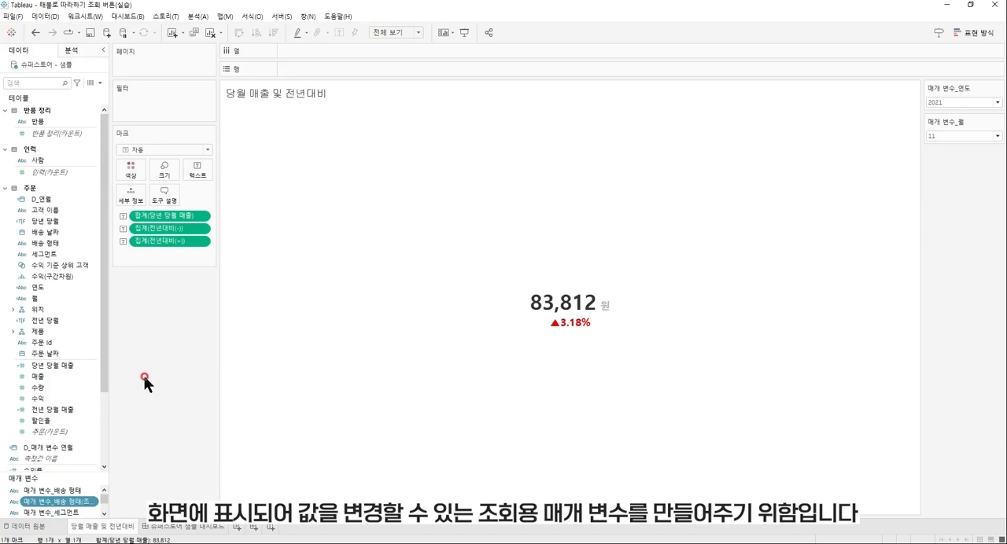
Hide the parameter controls of 매개 변수_연도 and 매개 변수_월 on the sheet.
{"action": "scroll", "coordinate": [102, 513], "scroll_direction": "down", "scroll_amount": 2}
{"action": "left_click", "coordinate": [89, 502]}
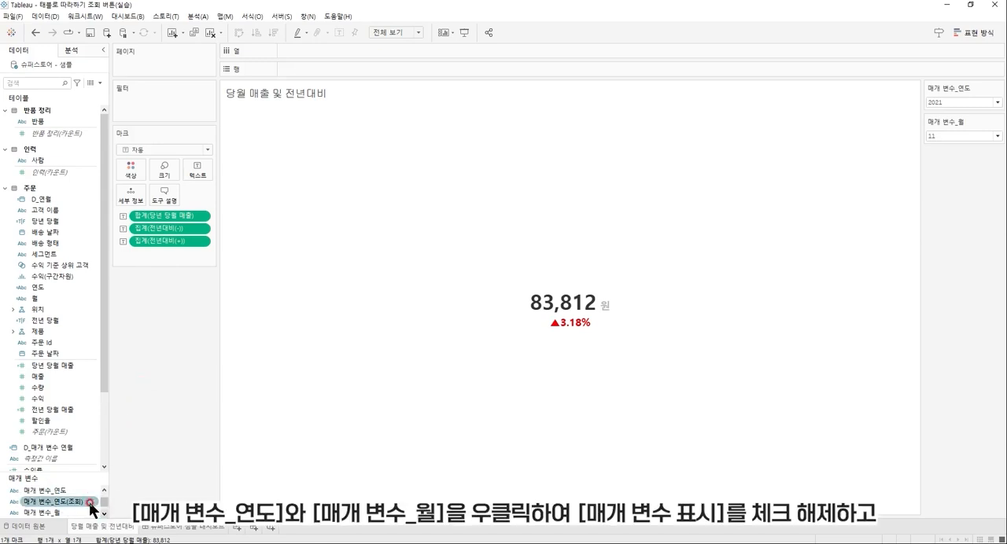
{"action": "right_click", "coordinate": [82, 491]}
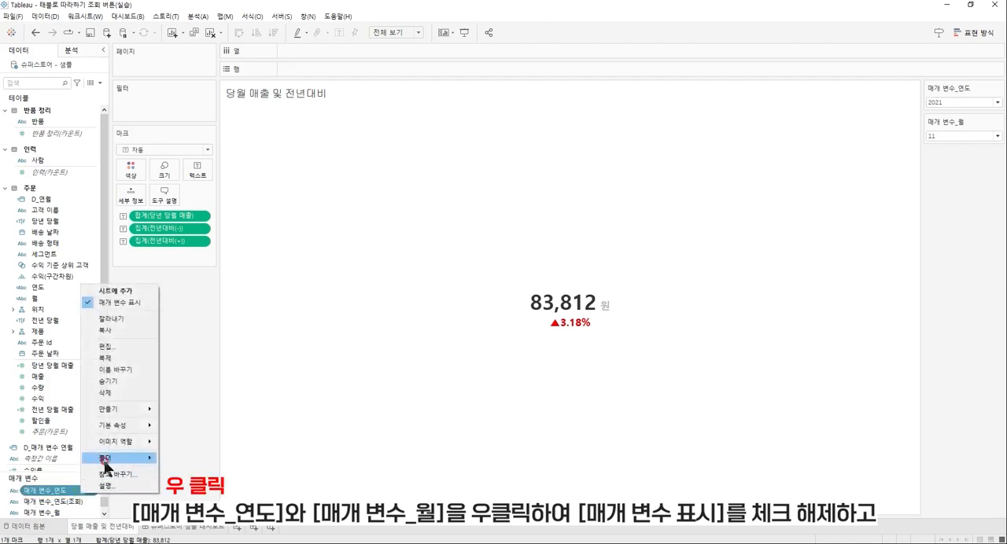
{"action": "left_click", "coordinate": [133, 302]}
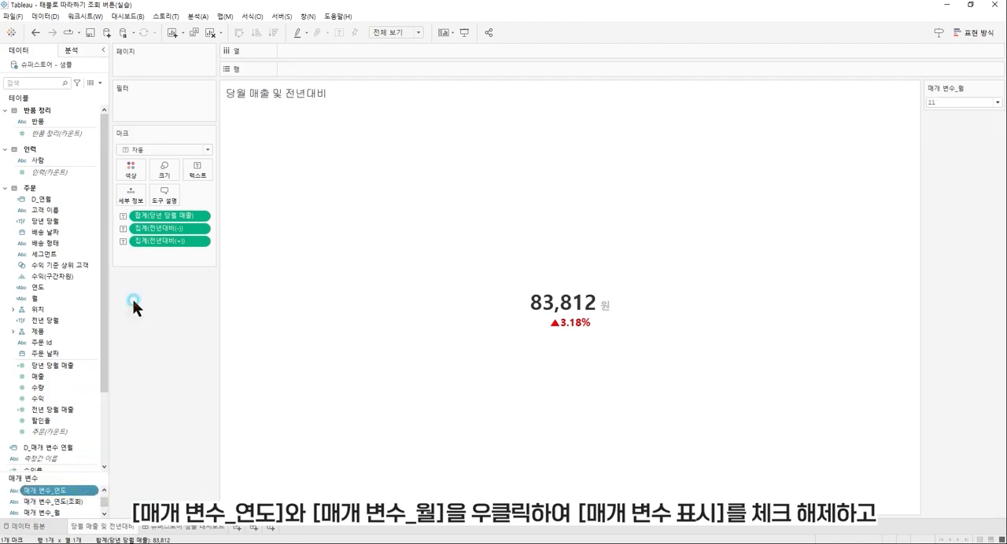
{"action": "right_click", "coordinate": [83, 512]}
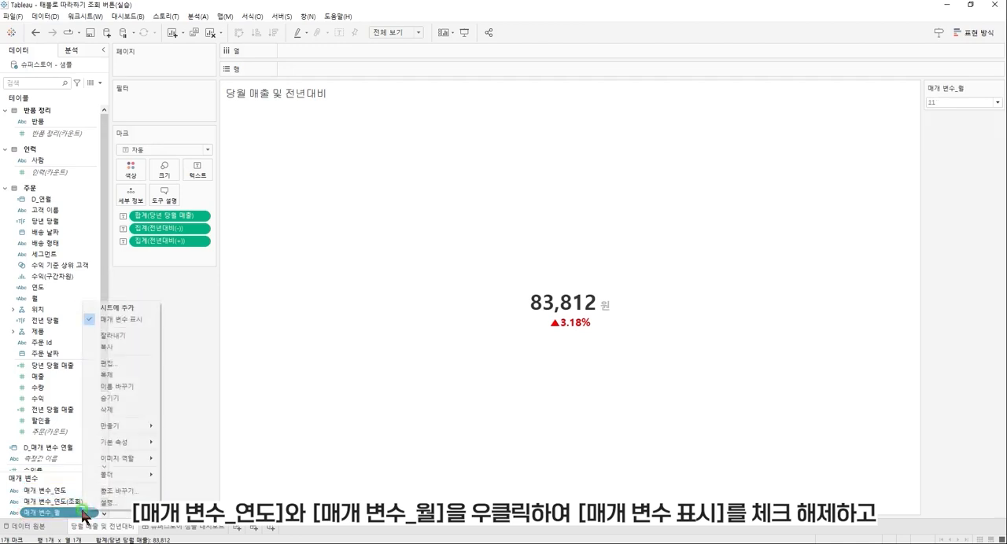
{"action": "left_click", "coordinate": [138, 319]}
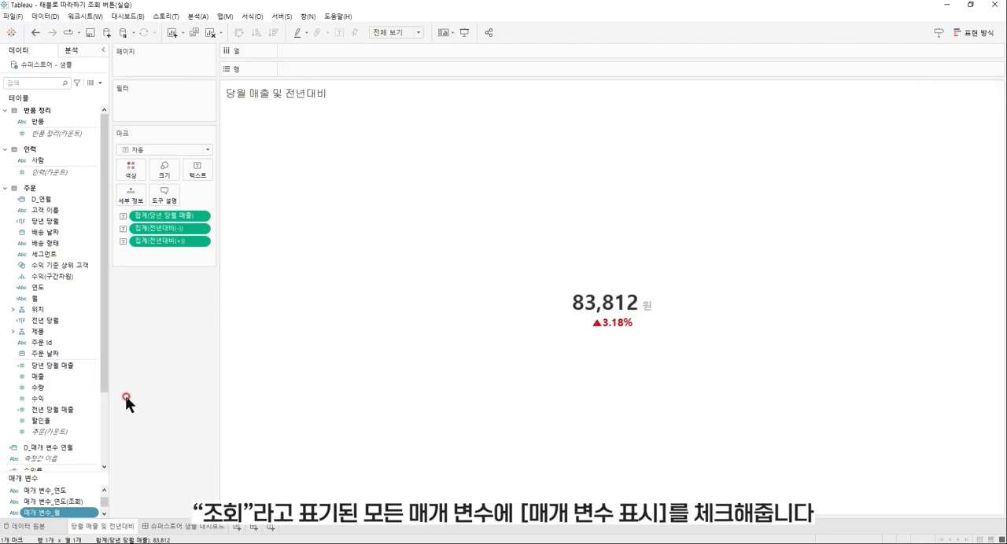
Show the parameter controls of 매개 변수_월(조회) and 매개 변수_연도(조회) on the sheet.
{"action": "left_click", "coordinate": [105, 515]}
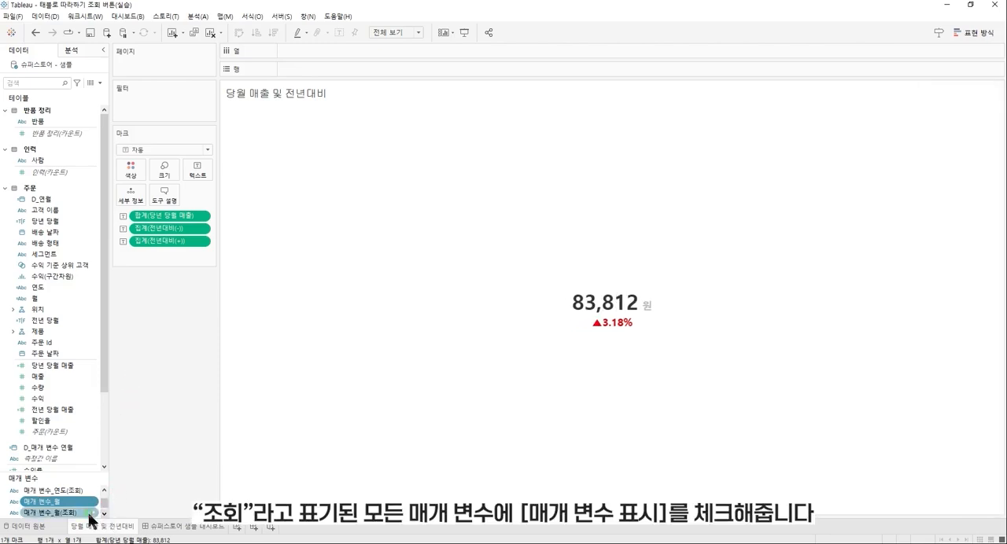
{"action": "right_click", "coordinate": [85, 512]}
{"action": "left_click", "coordinate": [144, 324]}
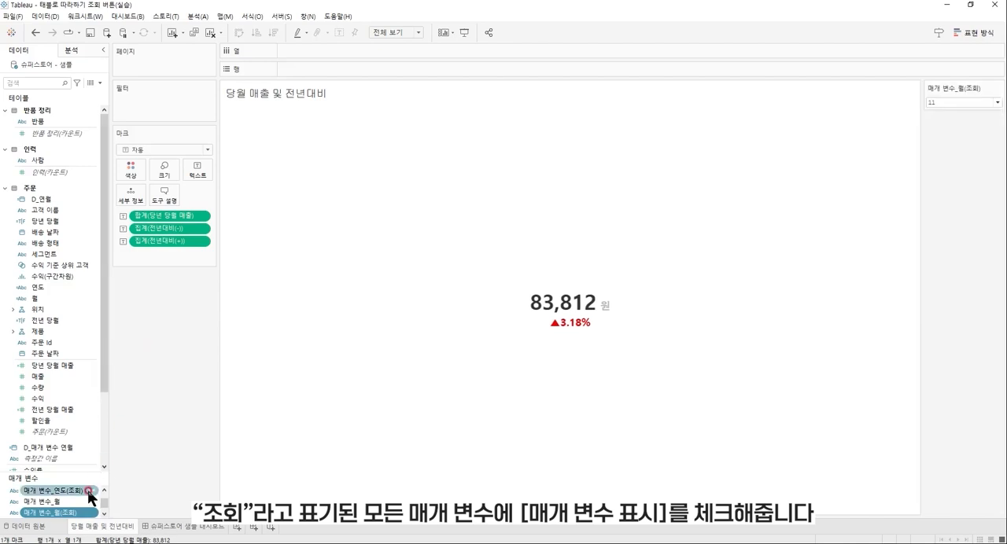
{"action": "right_click", "coordinate": [88, 490]}
{"action": "left_click", "coordinate": [142, 303]}
Show the parameter controls of 매개 변수_세그먼트(조회) and 매개 변수_배송 형태(조회) on the sheet.
{"action": "left_click", "coordinate": [104, 490]}
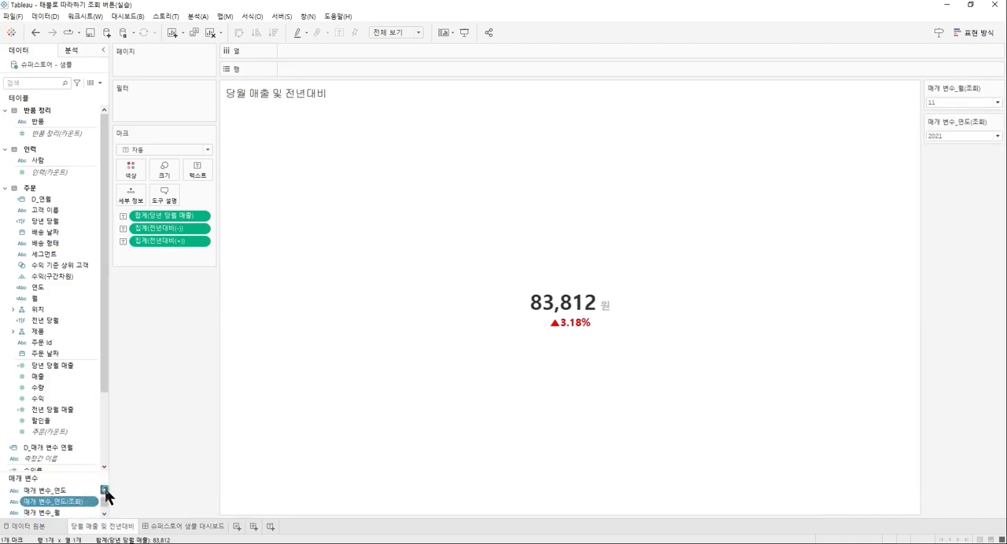
{"action": "left_click", "coordinate": [104, 490]}
{"action": "left_click", "coordinate": [104, 490]}
{"action": "left_click", "coordinate": [105, 490]}
{"action": "right_click", "coordinate": [90, 512]}
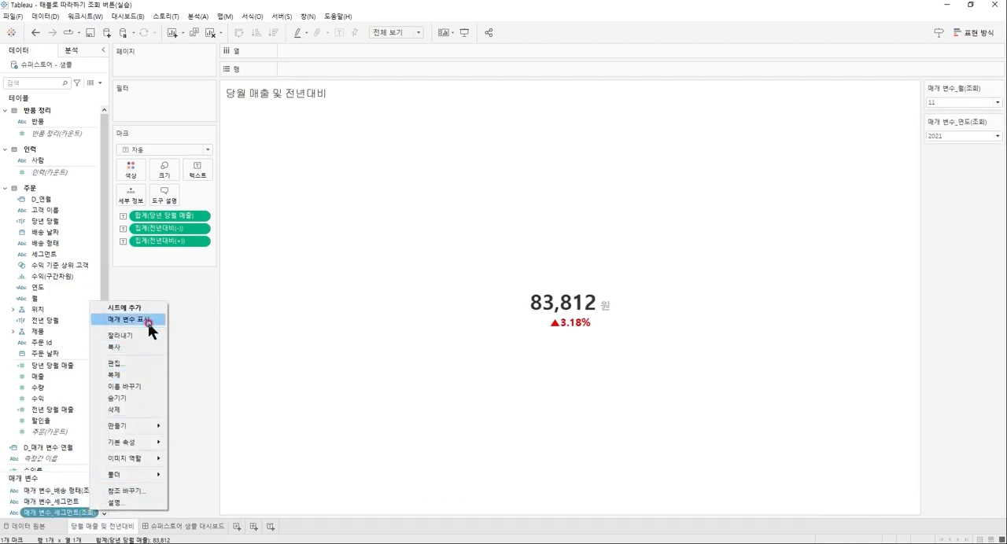
{"action": "left_click", "coordinate": [145, 324]}
{"action": "right_click", "coordinate": [88, 490]}
{"action": "left_click", "coordinate": [148, 303]}
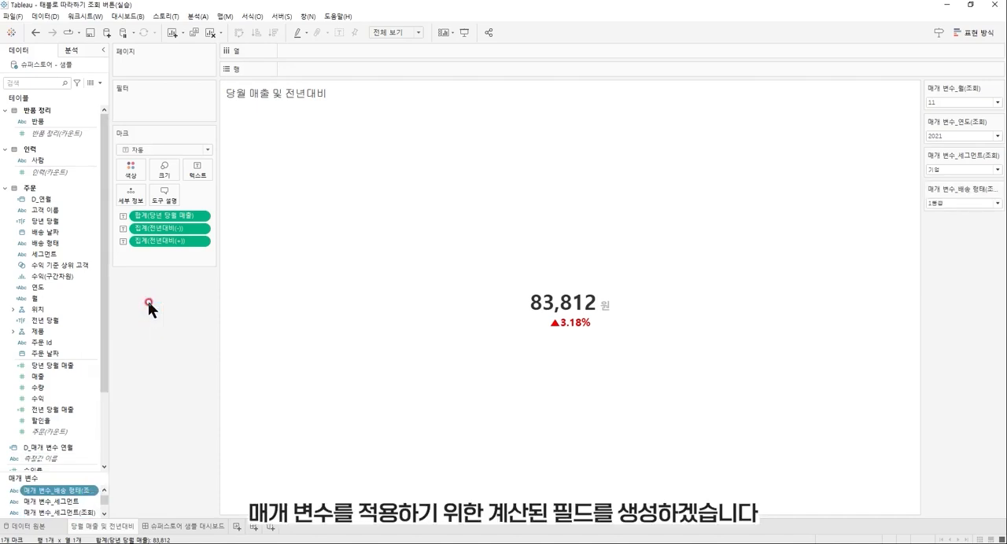
Create a calculated field whose formula starts with IF [매개 변수_세그먼트] = [세그먼트] THEN TRUE.
{"action": "left_click", "coordinate": [101, 79]}
{"action": "left_click", "coordinate": [98, 93]}
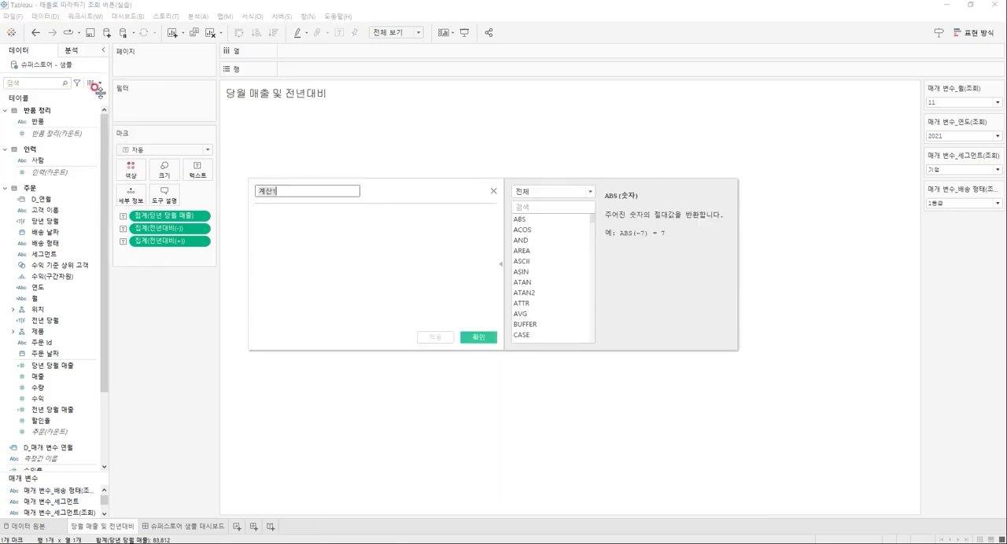
{"action": "left_click", "coordinate": [354, 253]}
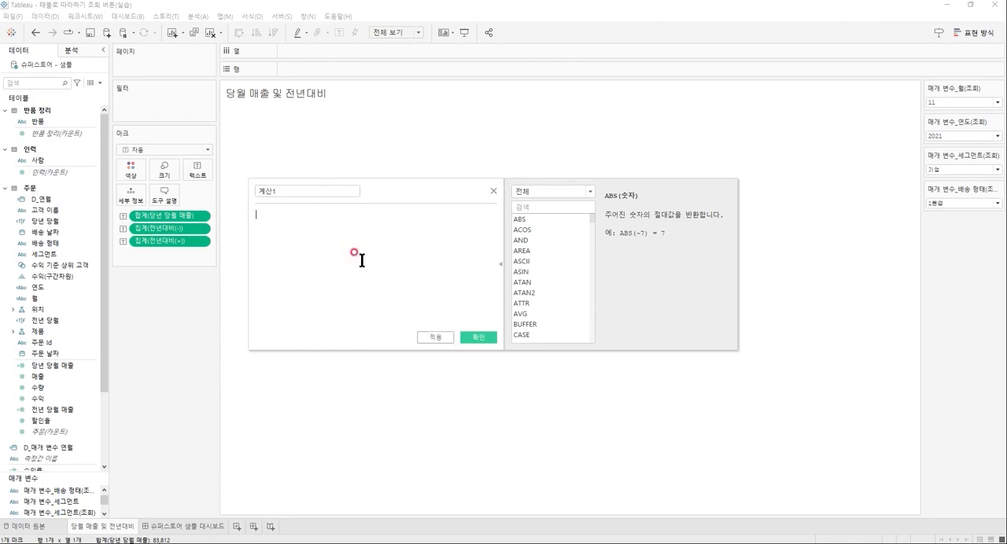
{"action": "type", "text": "IF 매개 변수"}
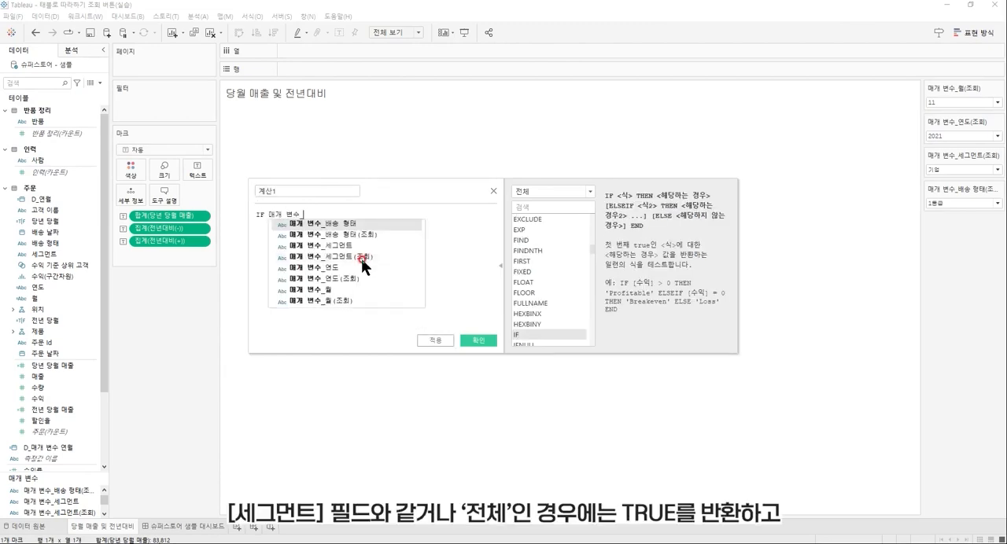
{"action": "type", "text": "_세그"}
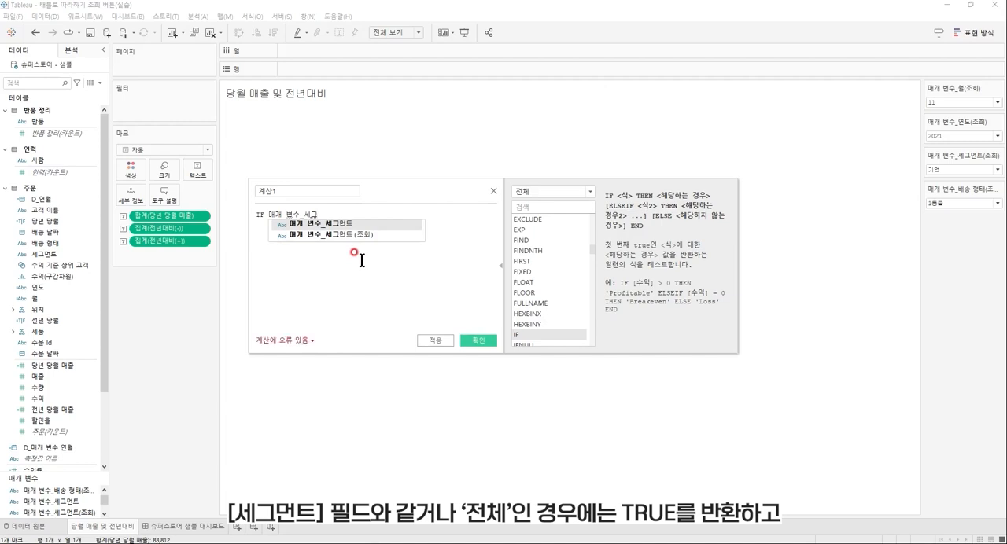
{"action": "key", "text": "Return"}
{"action": "type", "text": "= 세그"}
{"action": "key", "text": "Return"}
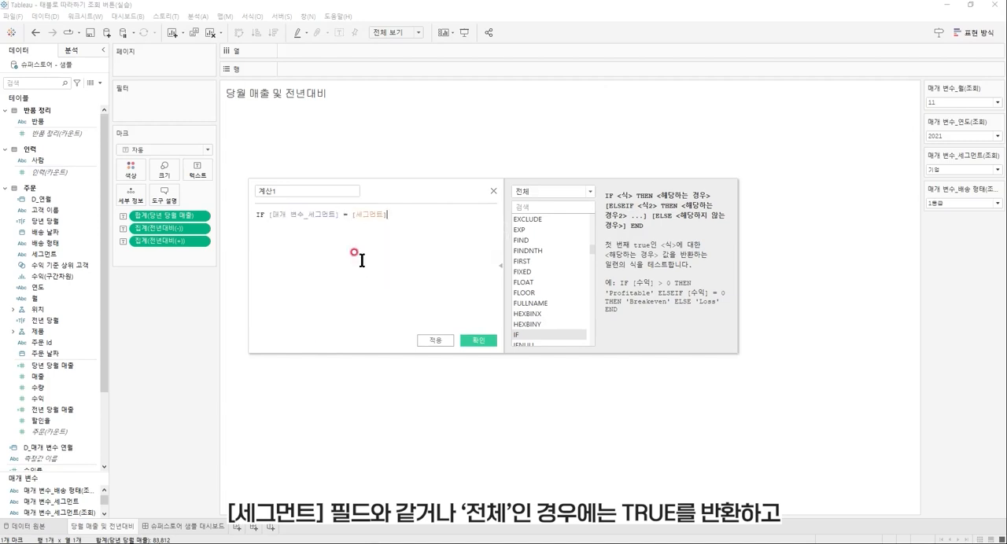
{"action": "type", "text": "THEN TRUE"}
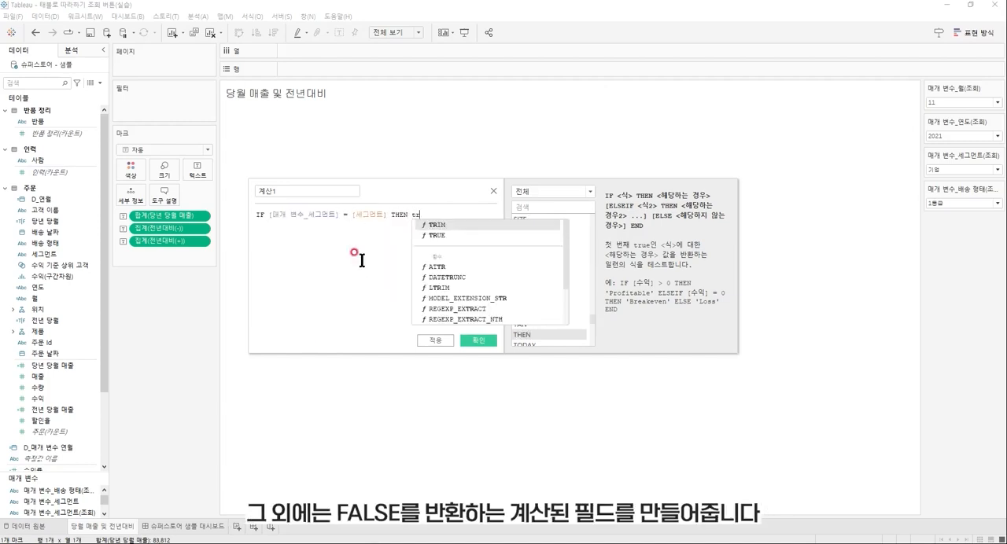
{"action": "key", "text": "Return"}
Complete the segment formula with ELSEIF [매개 변수_세그먼트] = '전체' THEN TRUE and a closing END.
{"action": "type", "text": "elsei"}
{"action": "key", "text": "Return"}
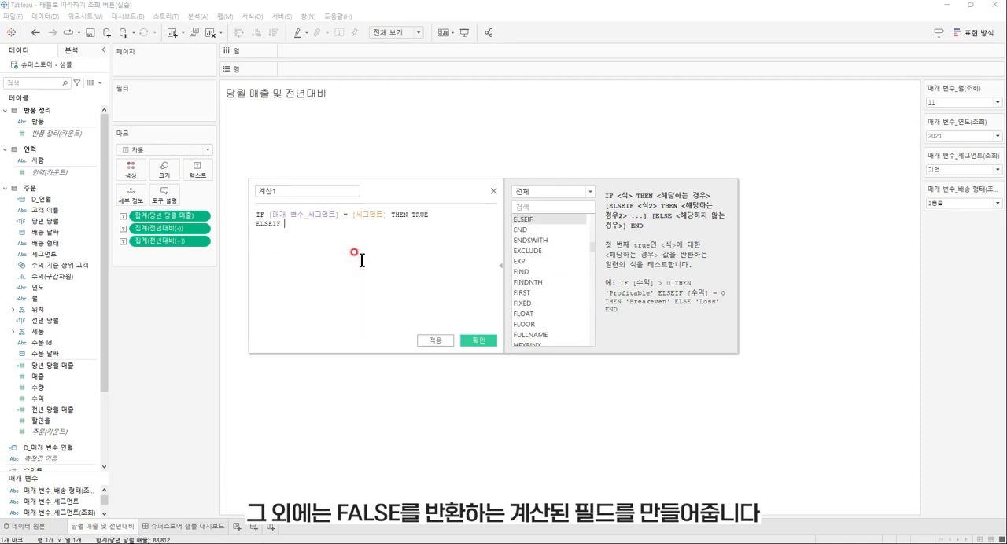
{"action": "type", "text": "매개 변"}
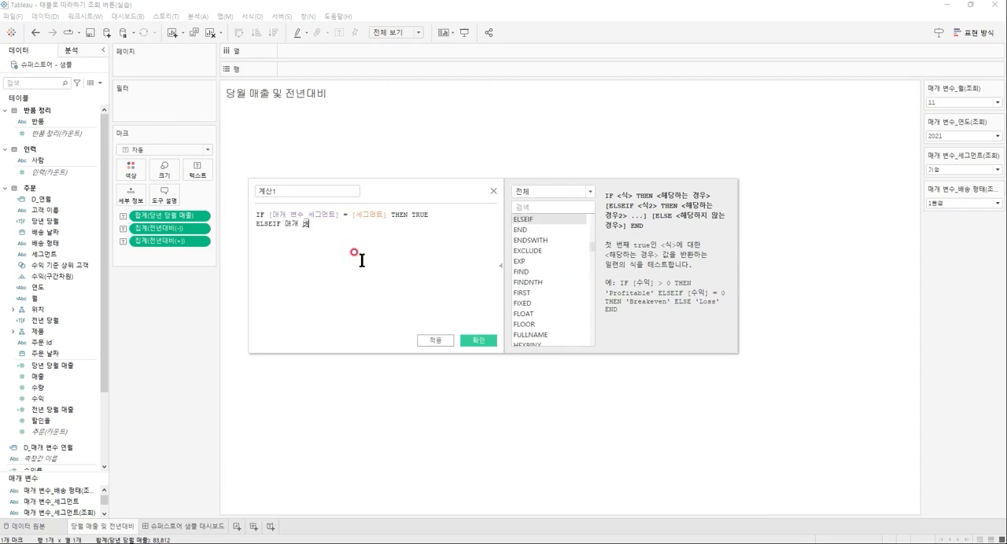
{"action": "type", "text": "수_세그"}
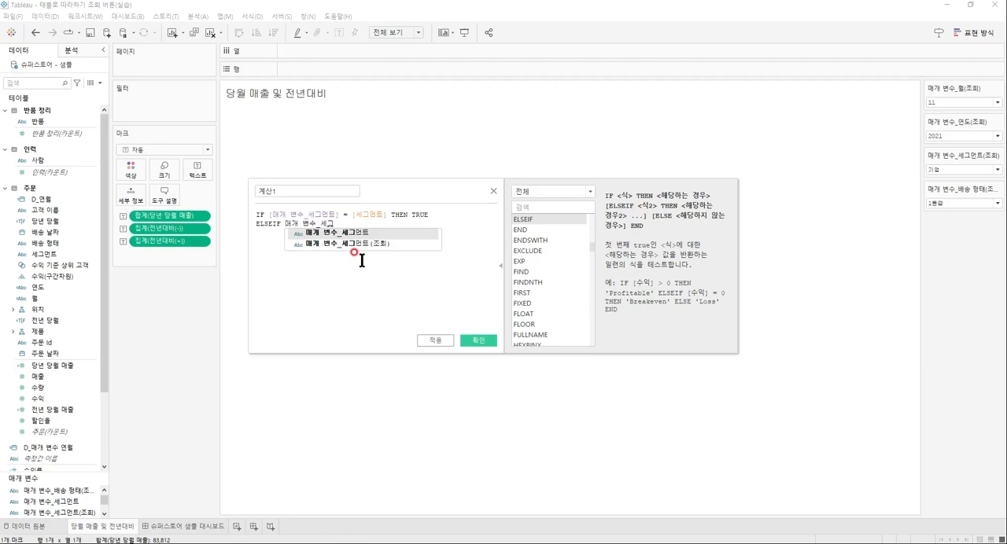
{"action": "key", "text": "Return"}
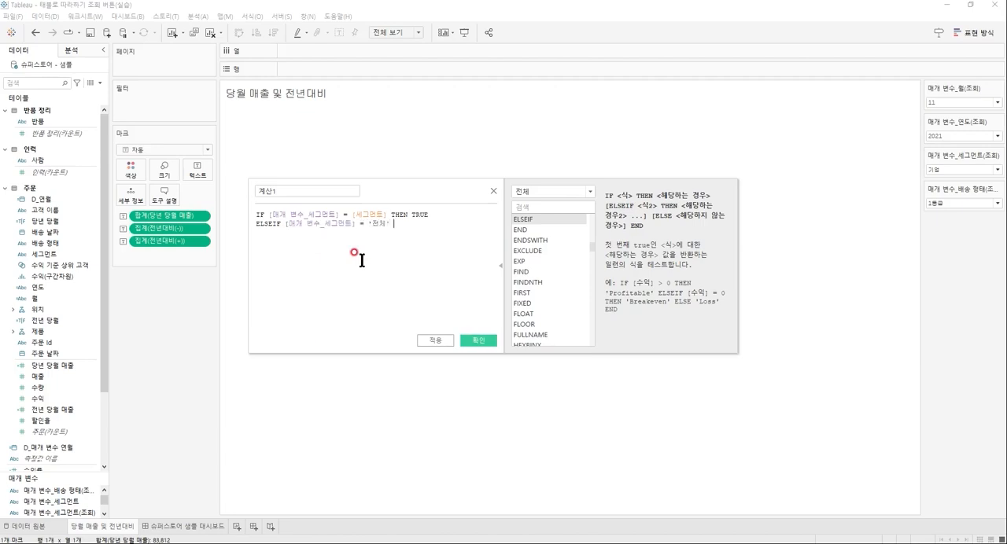
{"action": "type", "text": "THEN TRUE "}
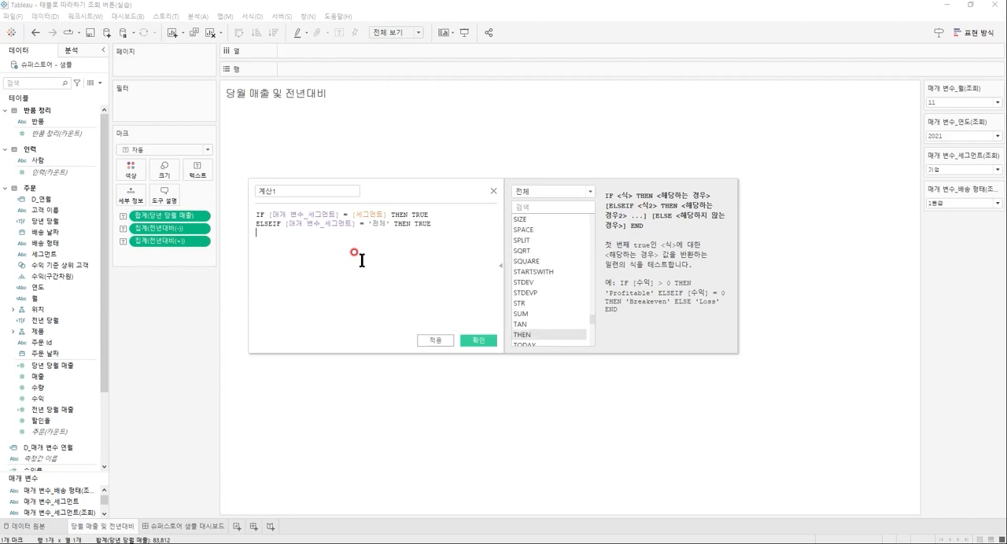
{"action": "type", "text": "END"}
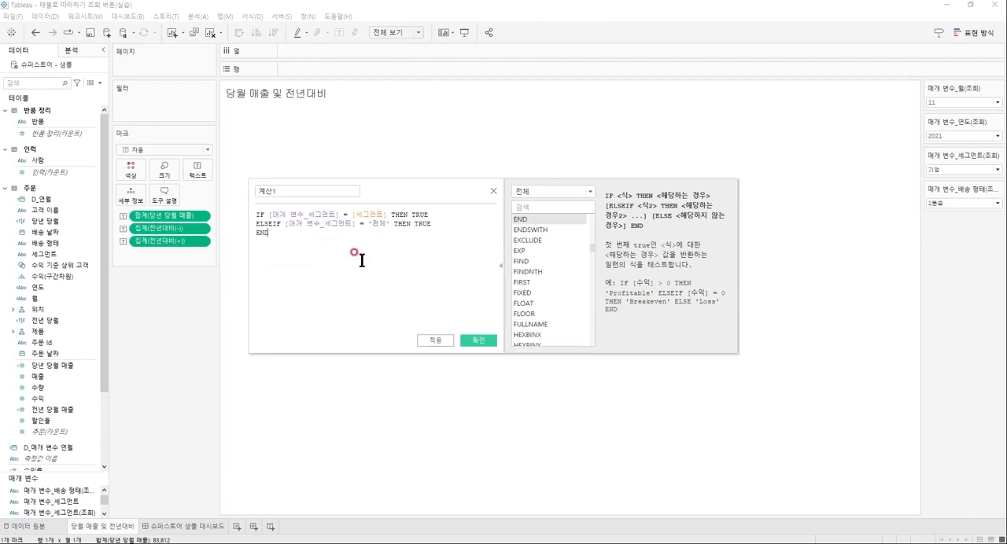
Name the calculated field 선택된 세그먼트 and save it.
{"action": "left_click", "coordinate": [325, 191]}
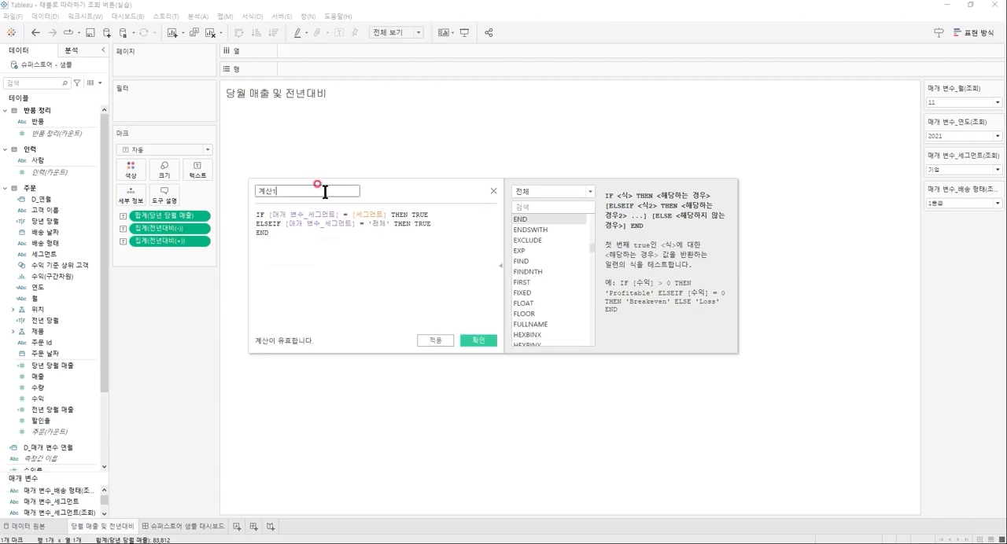
{"action": "key", "text": "BackSpace"}
{"action": "type", "text": "선택"}
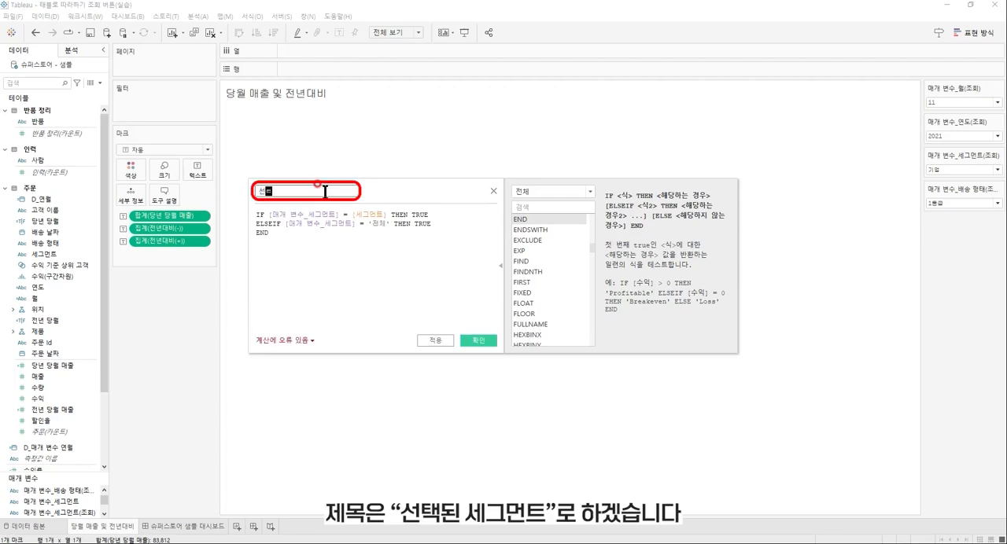
{"action": "type", "text": "된 세그먼트"}
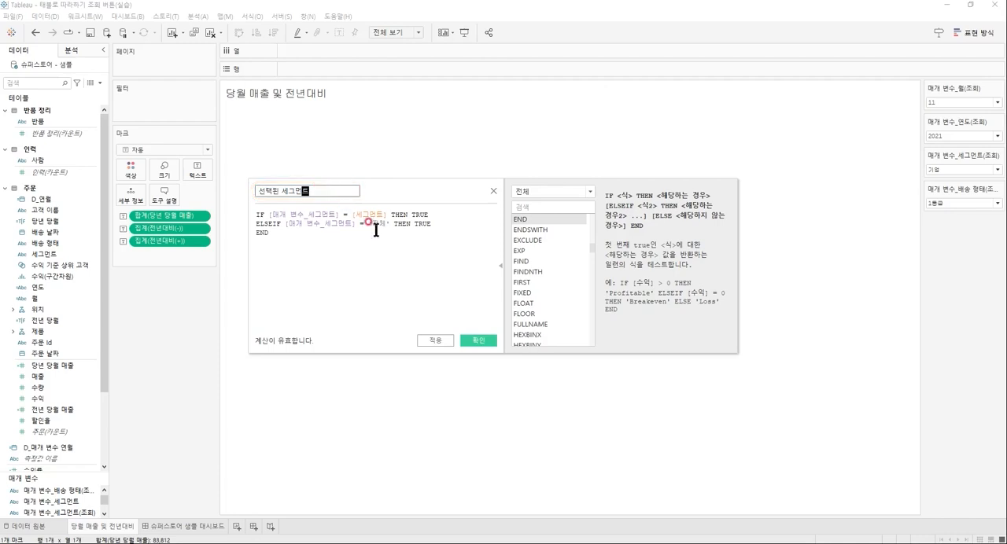
{"action": "left_click", "coordinate": [479, 341]}
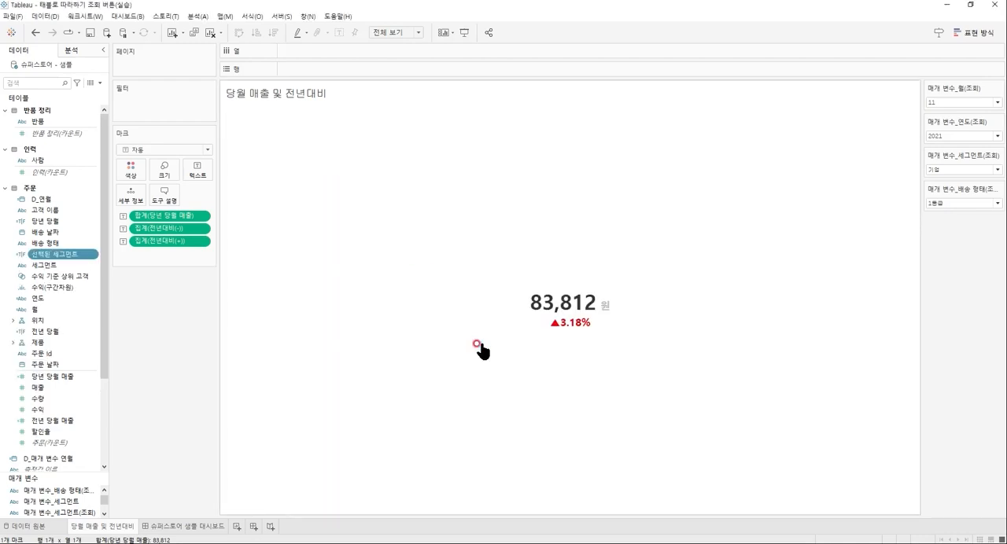
Create a calculated field whose formula starts with IF [매개 변수_배송 형태] = [배송 형태] THEN TRUE.
{"action": "left_click", "coordinate": [100, 83]}
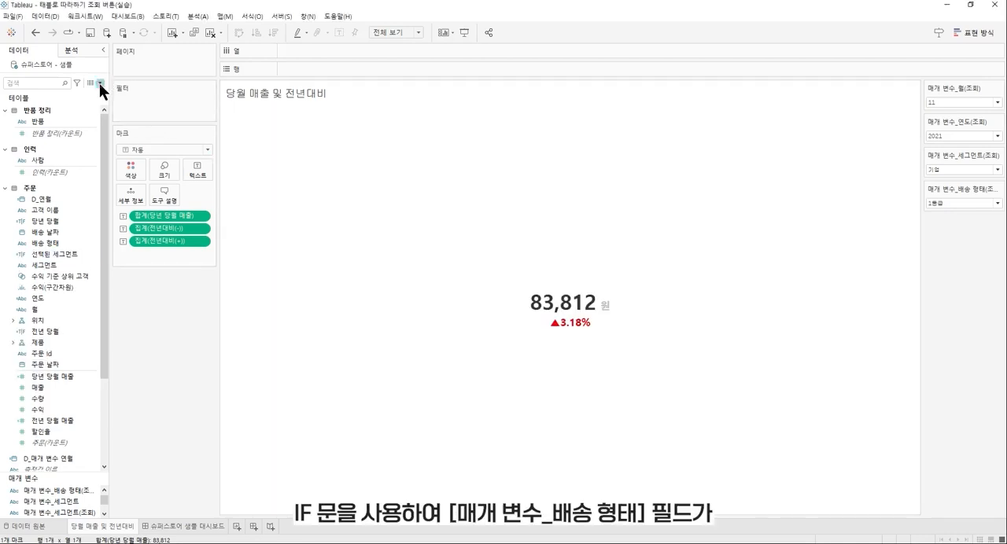
{"action": "left_click", "coordinate": [103, 93]}
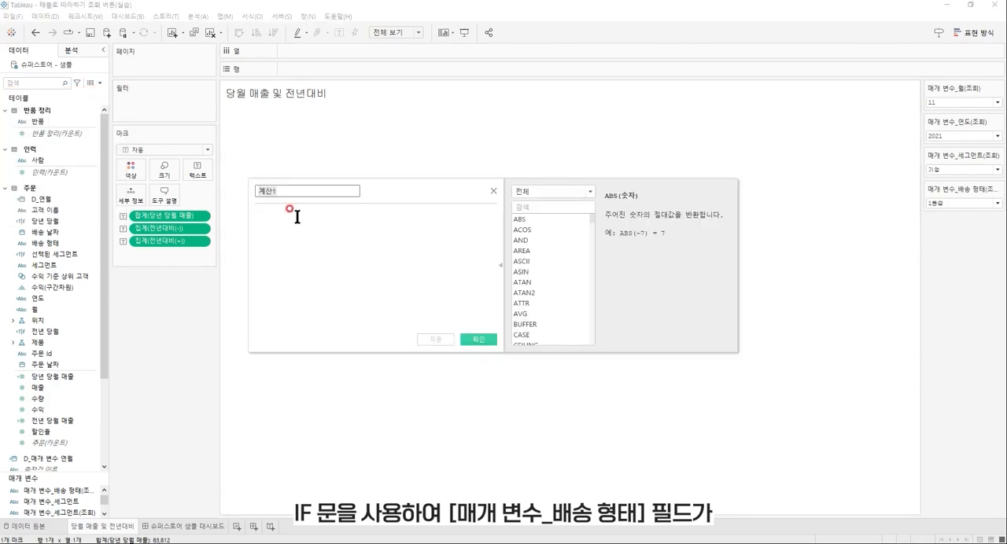
{"action": "left_click", "coordinate": [344, 250]}
{"action": "type", "text": "IF 매개 변"}
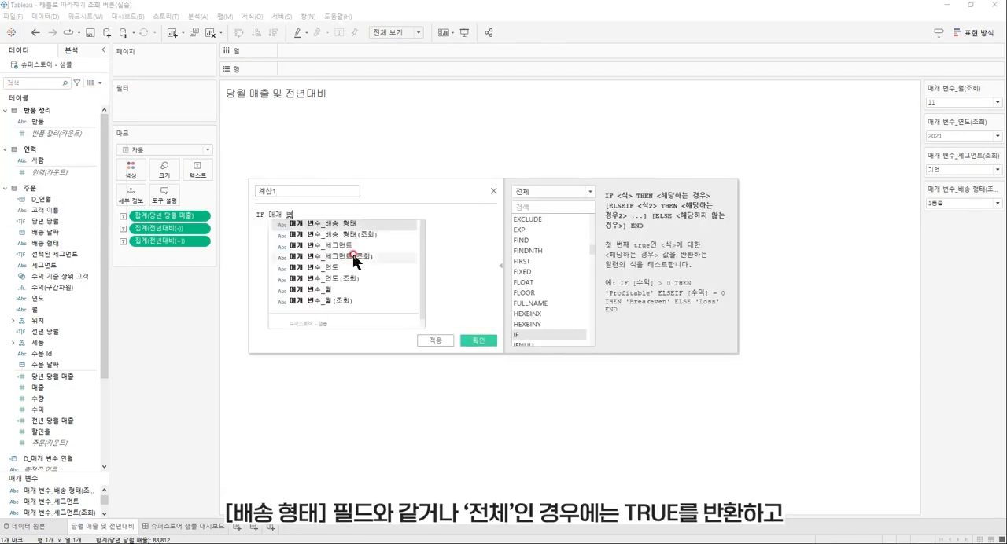
{"action": "type", "text": "수_배송 혀"}
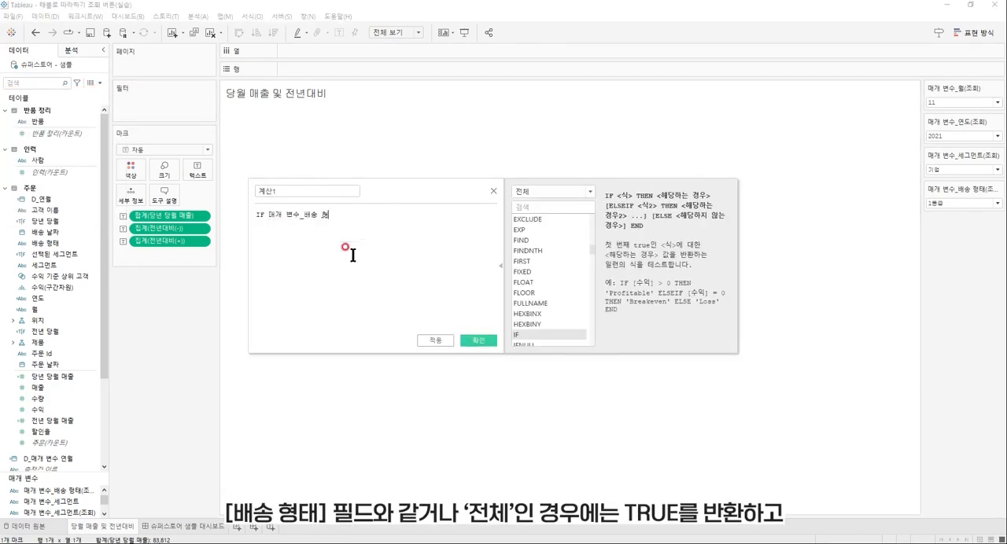
{"action": "type", "text": "태"}
{"action": "key", "text": "Return"}
{"action": "type", "text": "= 배송 형태"}
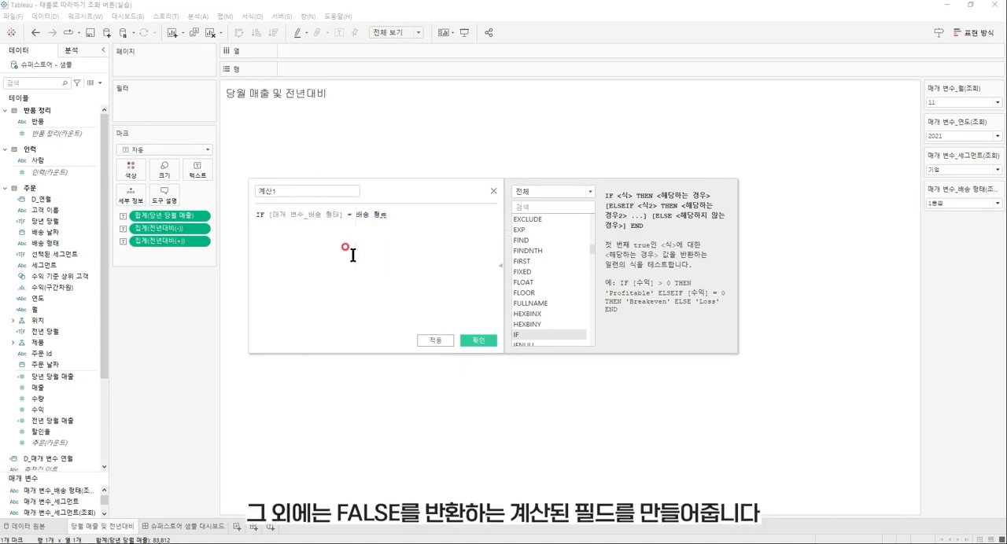
{"action": "key", "text": "Return"}
{"action": "type", "text": "THEN TRUE"}
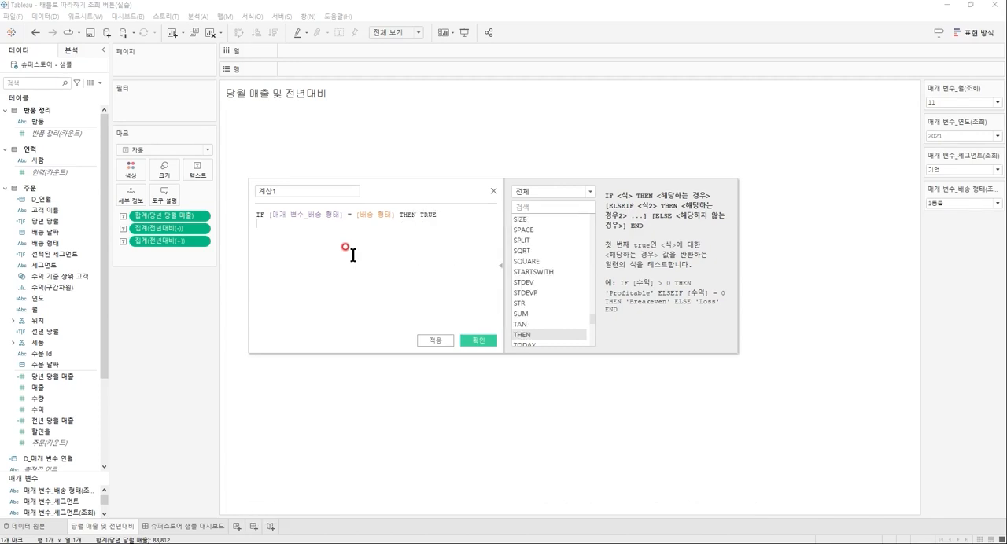
Complete the shipping-mode formula with ELSEIF [매개 변수_배송 형태] = '전체' THEN TRUE and a closing END.
{"action": "key", "text": "Return"}
{"action": "type", "text": "else"}
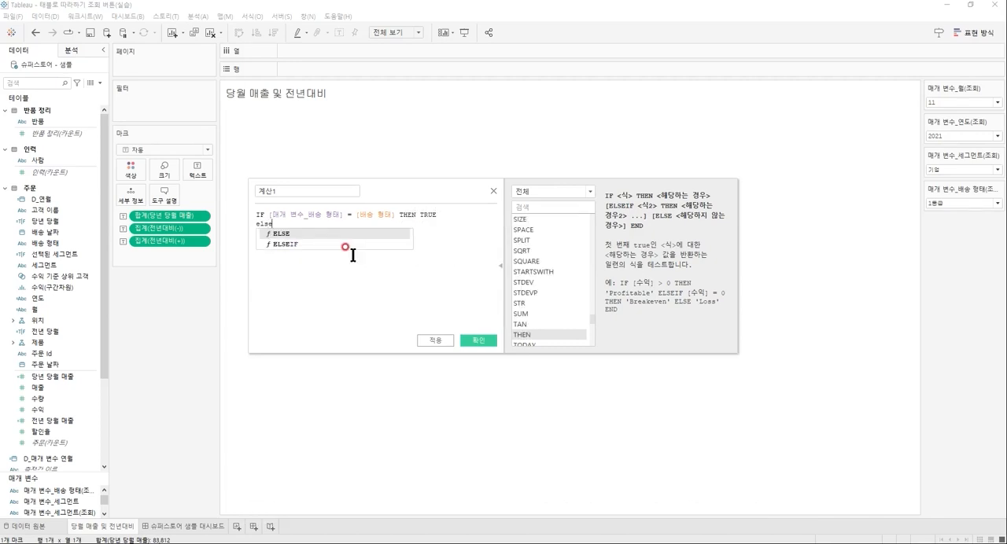
{"action": "type", "text": "i"}
{"action": "key", "text": "Return"}
{"action": "type", "text": "매"}
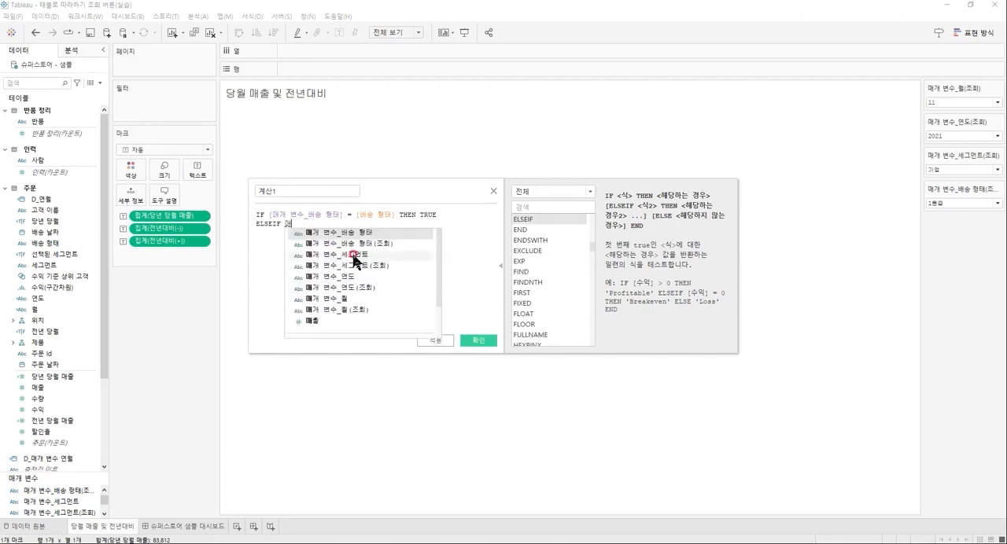
{"action": "type", "text": "개 변수_배송 형"}
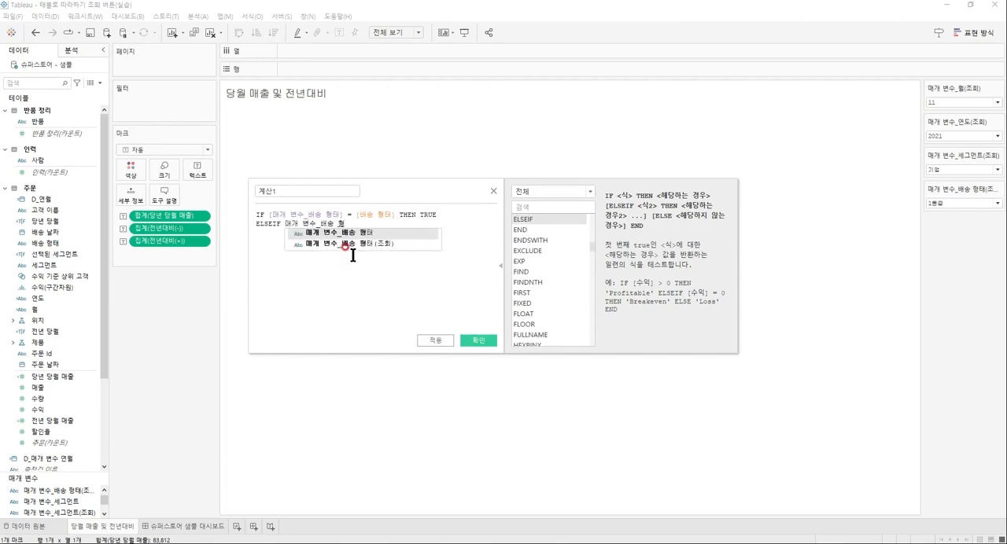
{"action": "key", "text": "Return"}
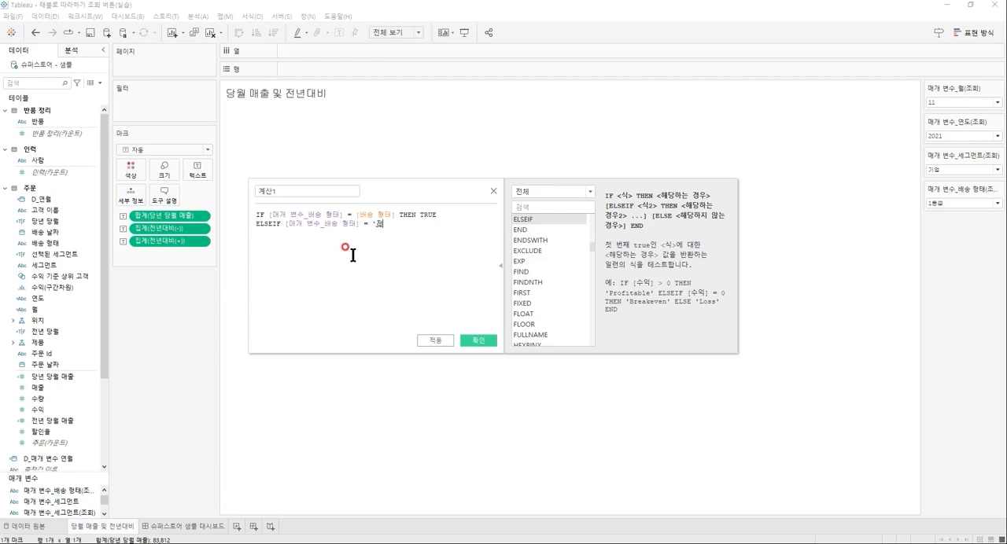
{"action": "type", "text": "= '전체' THEN "}
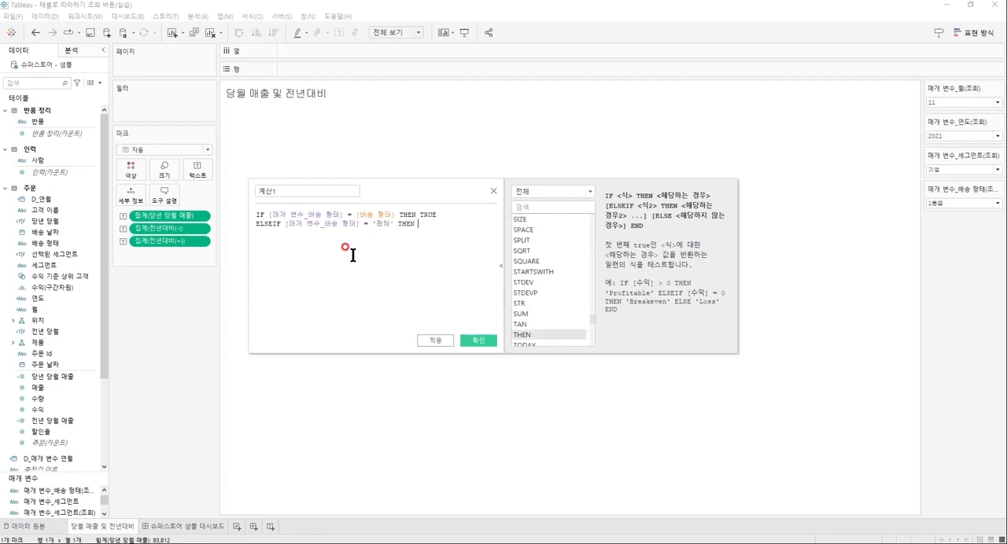
{"action": "type", "text": "TRUE"}
{"action": "key", "text": "Return"}
{"action": "type", "text": "END"}
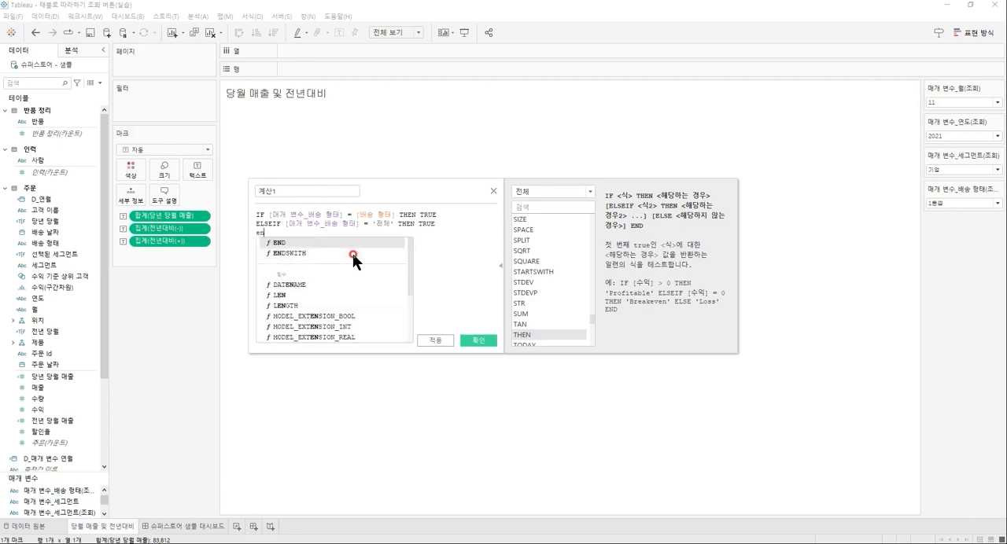
{"action": "key", "text": "Return"}
Name the calculated field 선택된 배송 형태 and save it.
{"action": "left_click", "coordinate": [325, 186]}
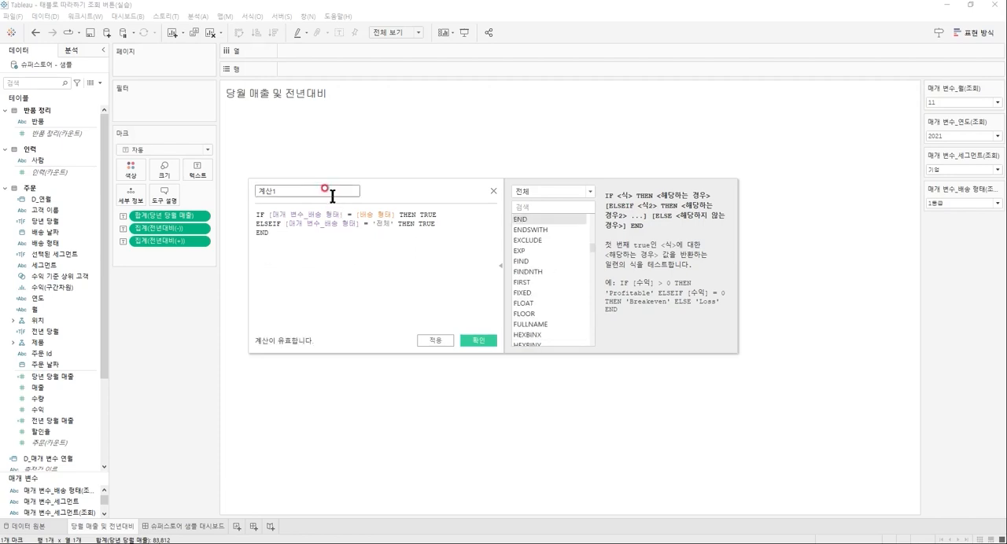
{"action": "key", "text": "BackSpace"}
{"action": "type", "text": "선택된"}
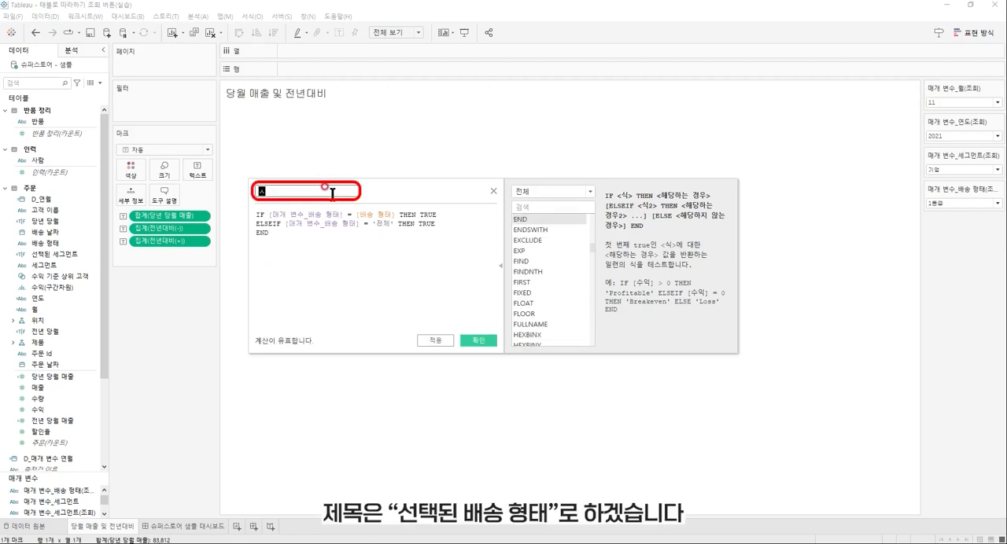
{"action": "type", "text": " 배송 형태"}
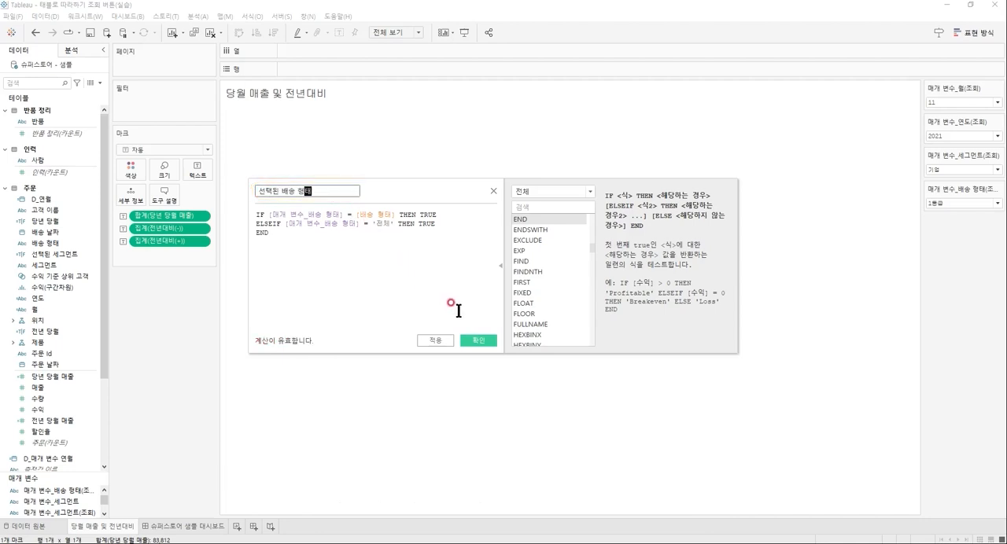
{"action": "left_click", "coordinate": [477, 341]}
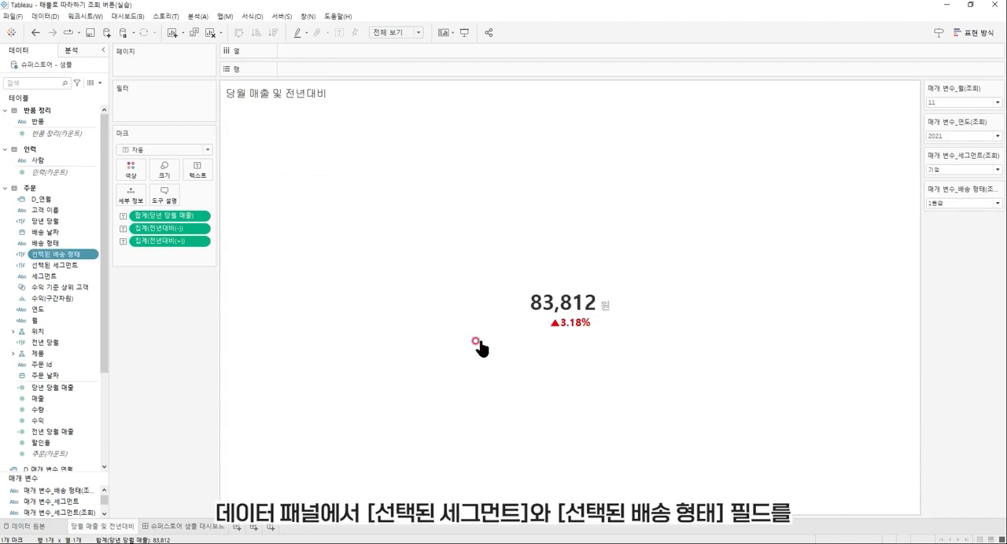
Filter the 당월 매출 및 전년대비 sheet by 선택된 세그먼트 and 선택된 배송 형태, keeping only 참 for both.
{"action": "left_click_drag", "start_coordinate": [82, 266], "coordinate": [187, 108]}
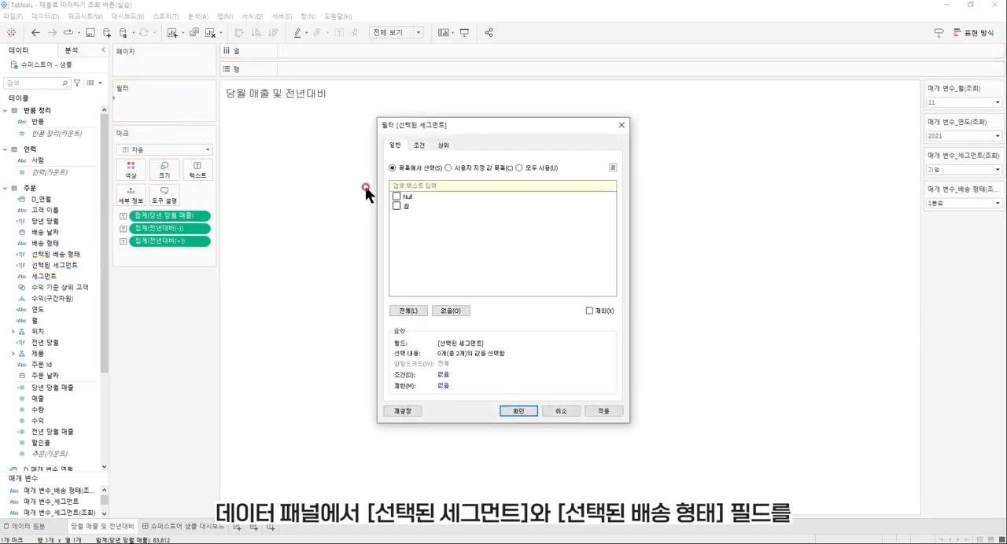
{"action": "left_click", "coordinate": [516, 410]}
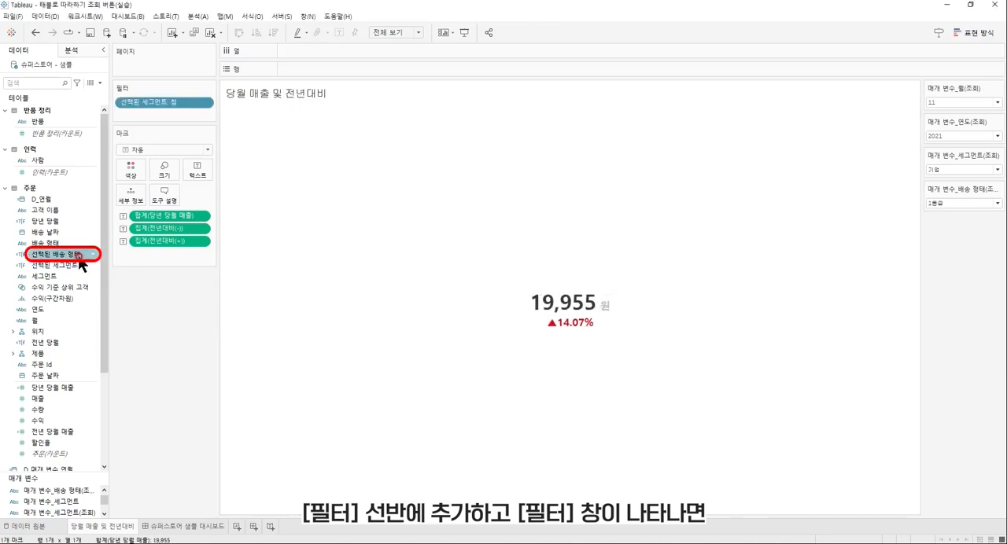
{"action": "left_click_drag", "start_coordinate": [79, 254], "coordinate": [187, 109]}
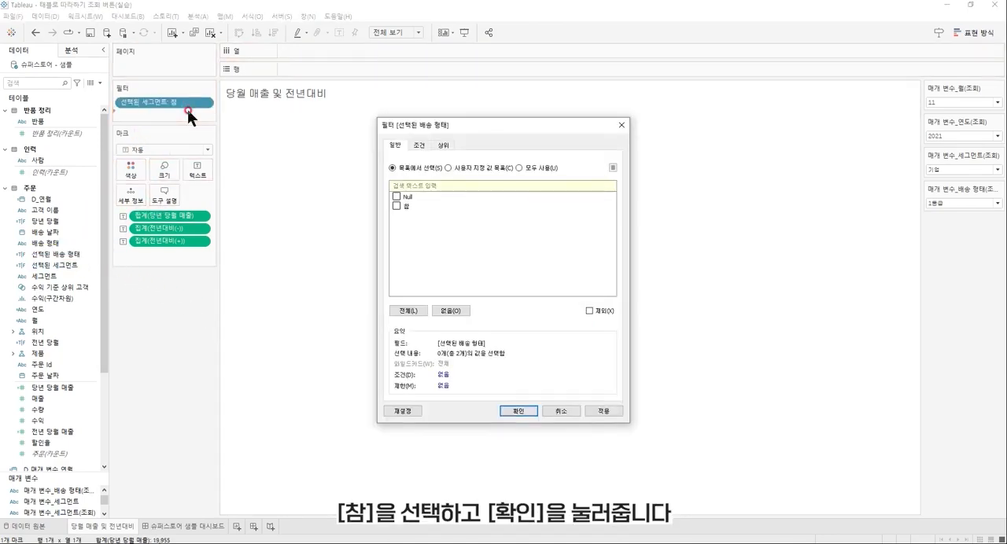
{"action": "left_click", "coordinate": [396, 206]}
{"action": "left_click", "coordinate": [516, 410]}
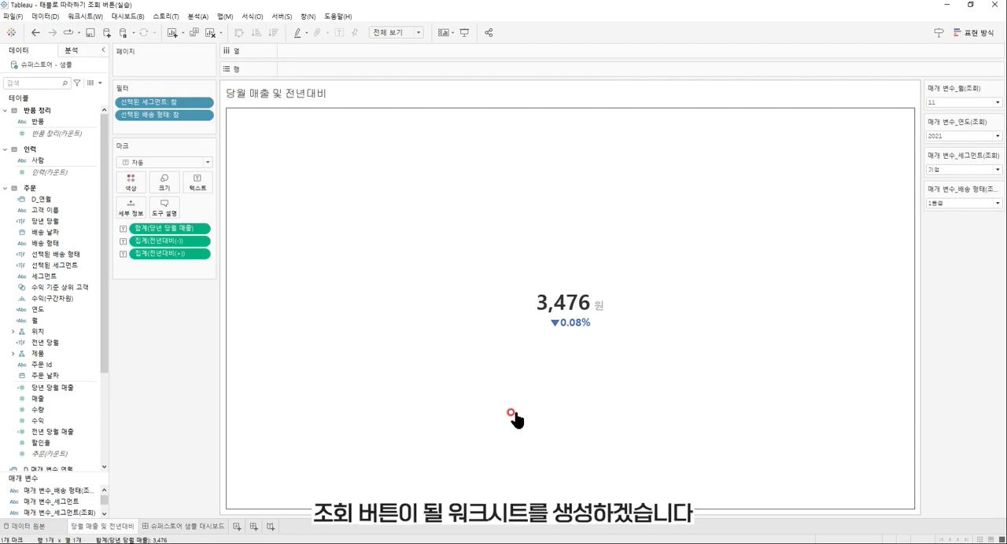
Add a new worksheet and rename it 조회 버튼.
{"action": "left_click", "coordinate": [237, 526]}
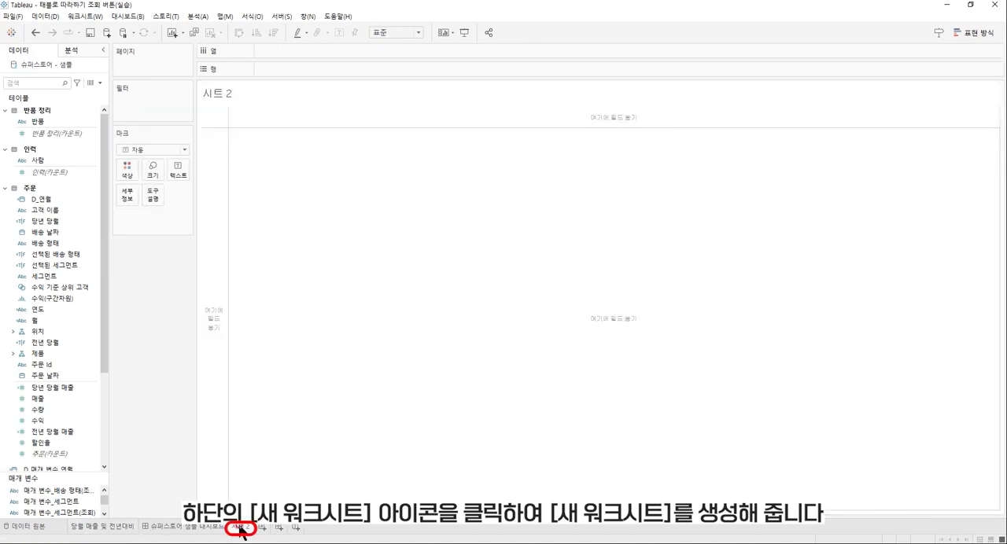
{"action": "double_click", "coordinate": [239, 527]}
{"action": "type", "text": "조회 버튼"}
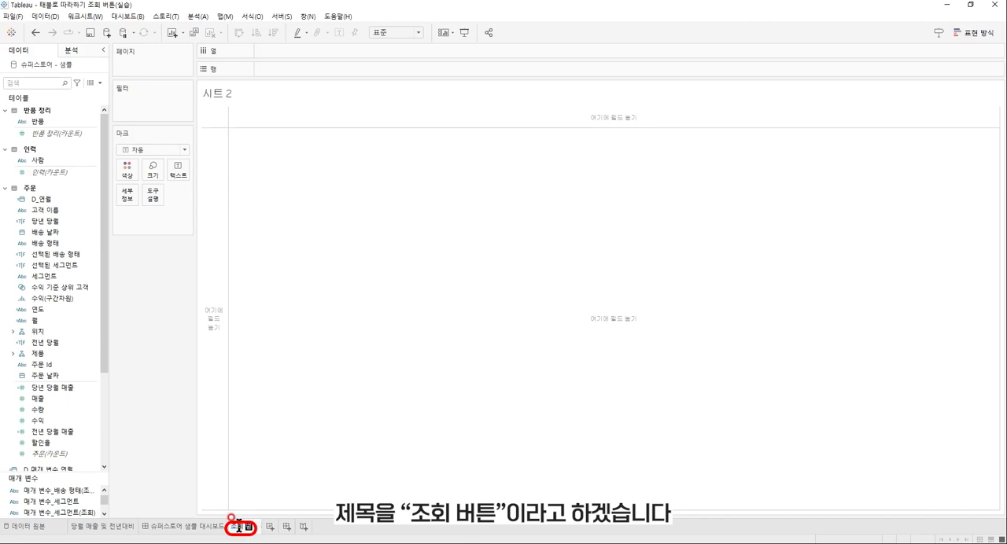
{"action": "key", "text": "Return"}
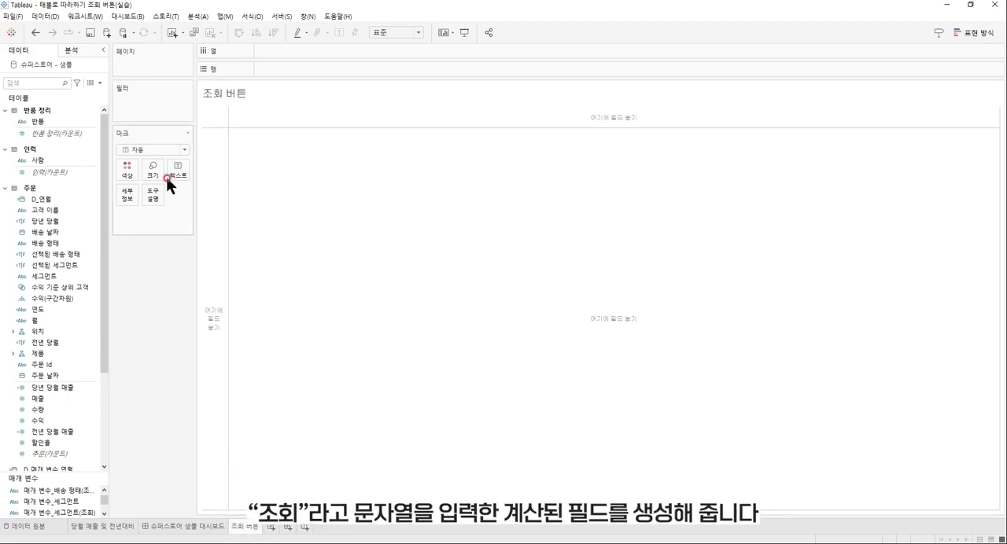
Create a calculated field named 조회 버튼 containing the string "조회" and save it.
{"action": "left_click", "coordinate": [99, 83]}
{"action": "left_click", "coordinate": [97, 92]}
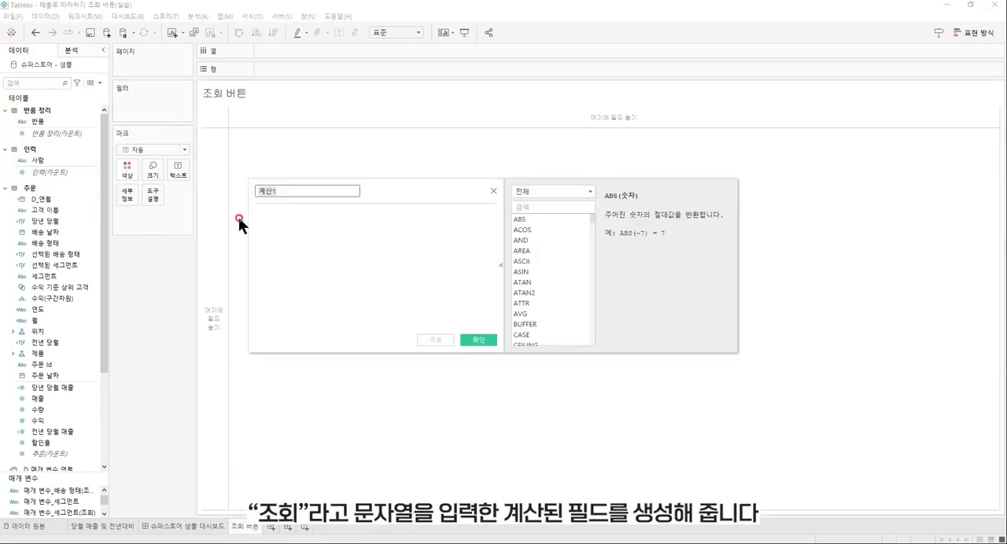
{"action": "left_click", "coordinate": [335, 284]}
{"action": "type", "text": "\"죄"}
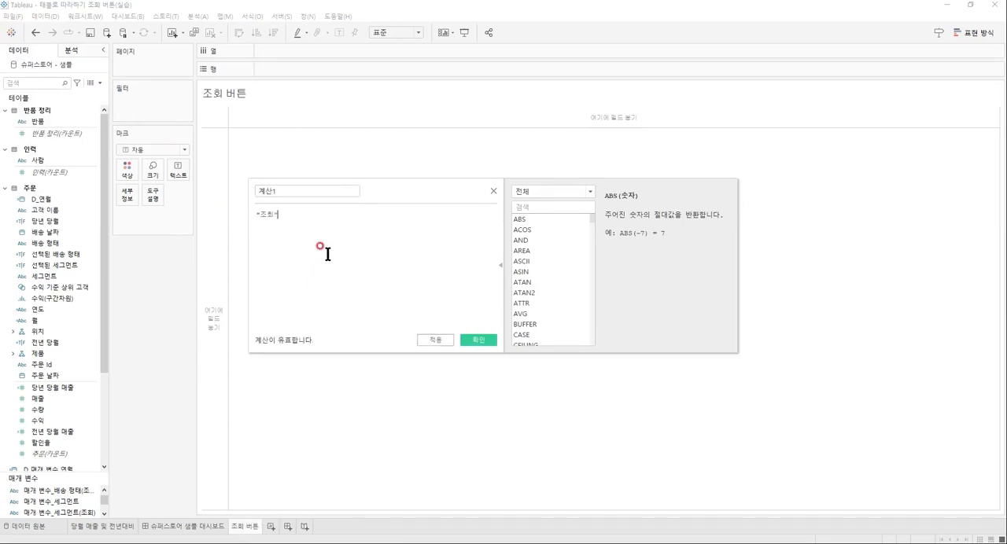
{"action": "left_click", "coordinate": [308, 191]}
{"action": "key", "text": "BackSpace"}
{"action": "key", "text": "BackSpace"}
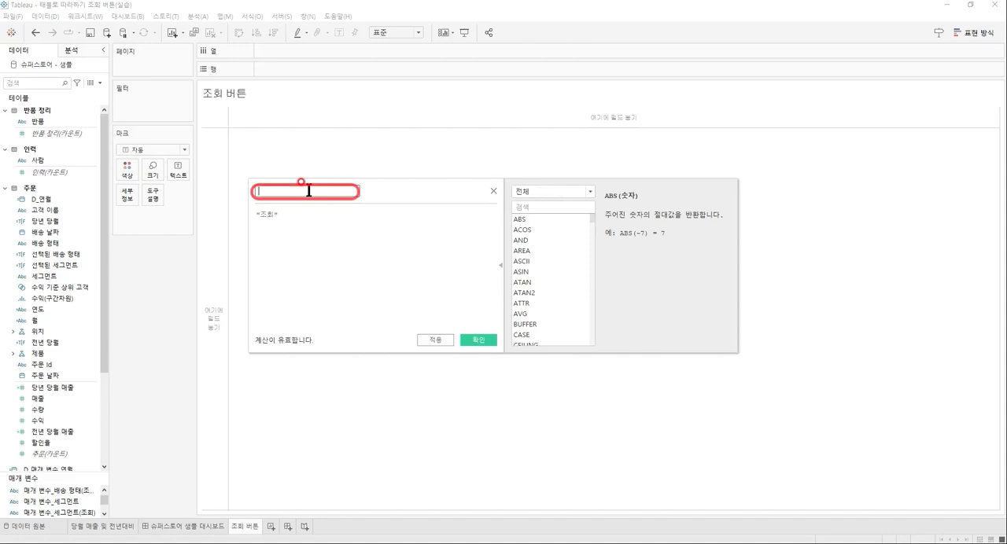
{"action": "type", "text": "조회 버튼"}
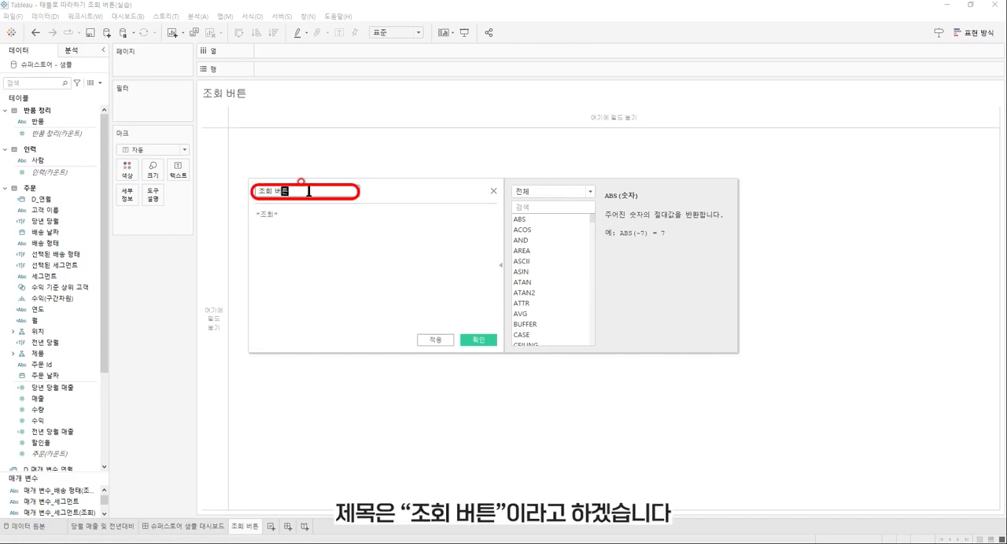
{"action": "left_click", "coordinate": [480, 340]}
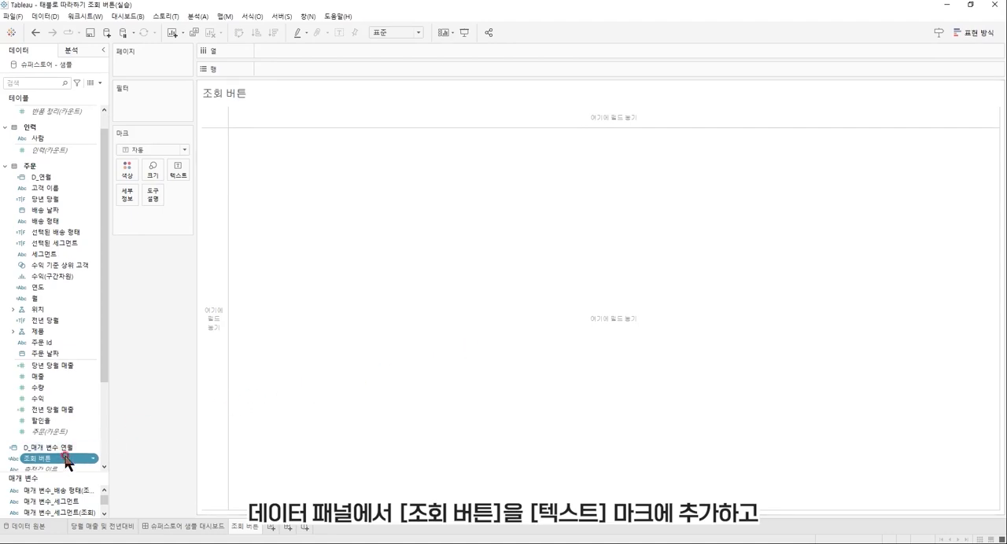
Place the 조회 버튼 field on the Text mark and format its label as white, bold, size 15.
{"action": "left_click_drag", "start_coordinate": [66, 461], "coordinate": [183, 172]}
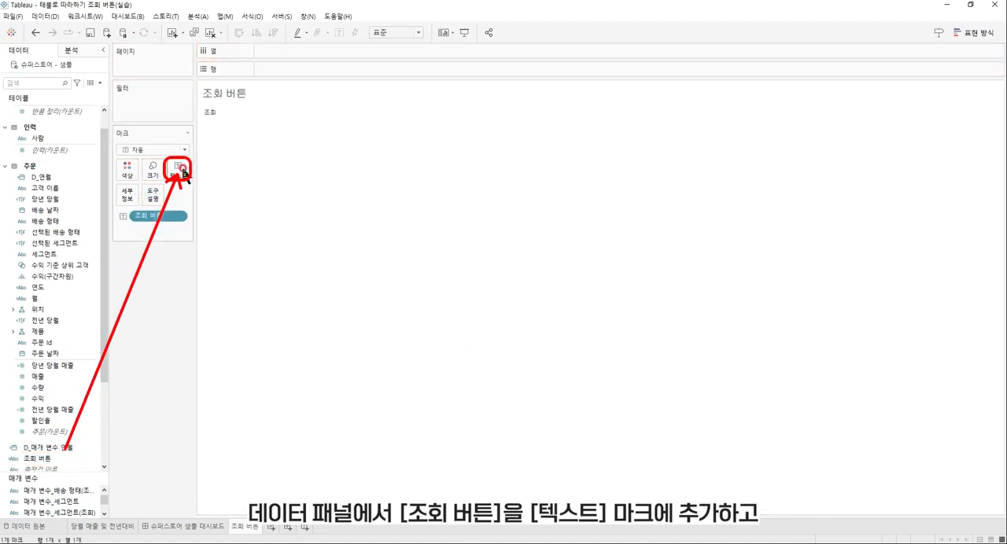
{"action": "left_click", "coordinate": [183, 172]}
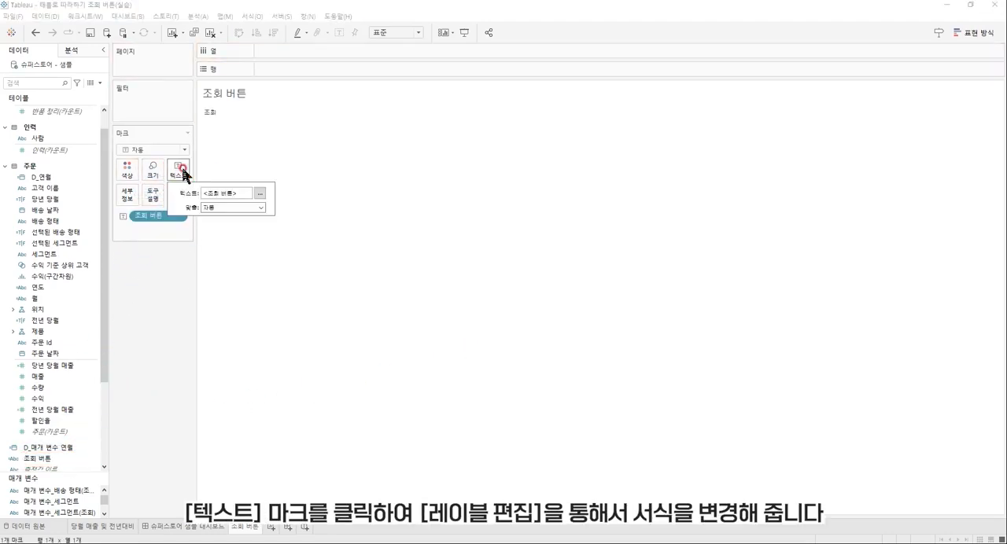
{"action": "left_click", "coordinate": [261, 193]}
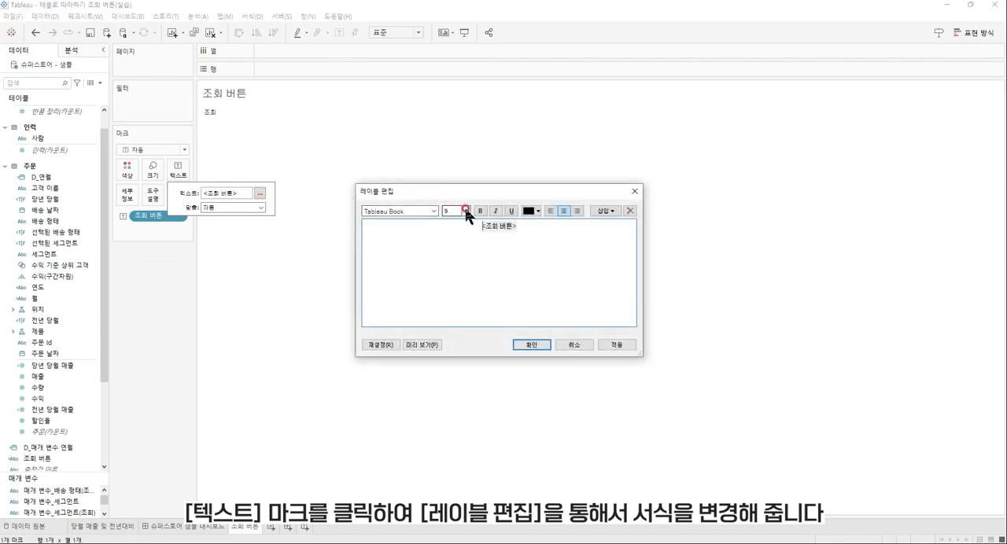
{"action": "key", "text": "ctrl+a"}
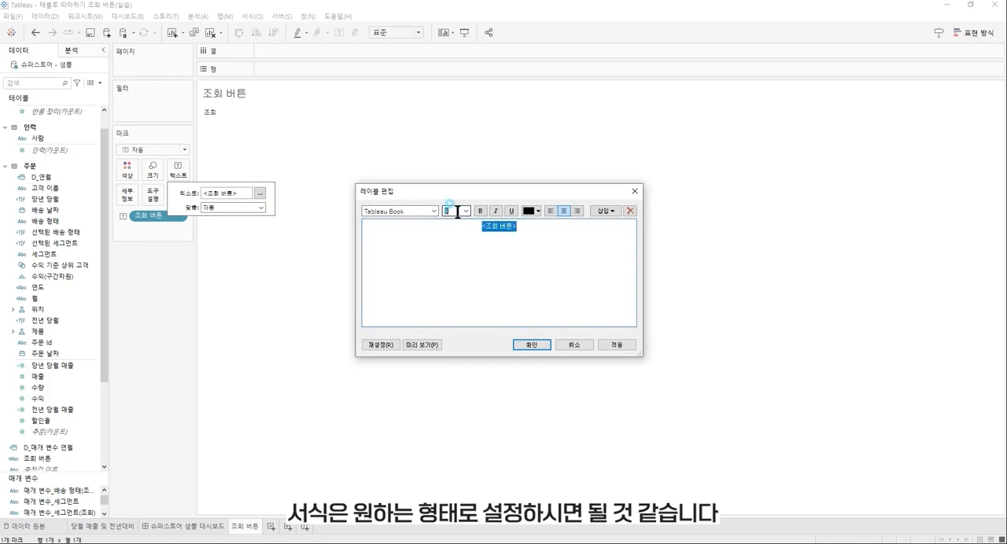
{"action": "left_click", "coordinate": [457, 212]}
{"action": "type", "text": "15"}
{"action": "left_click", "coordinate": [536, 210]}
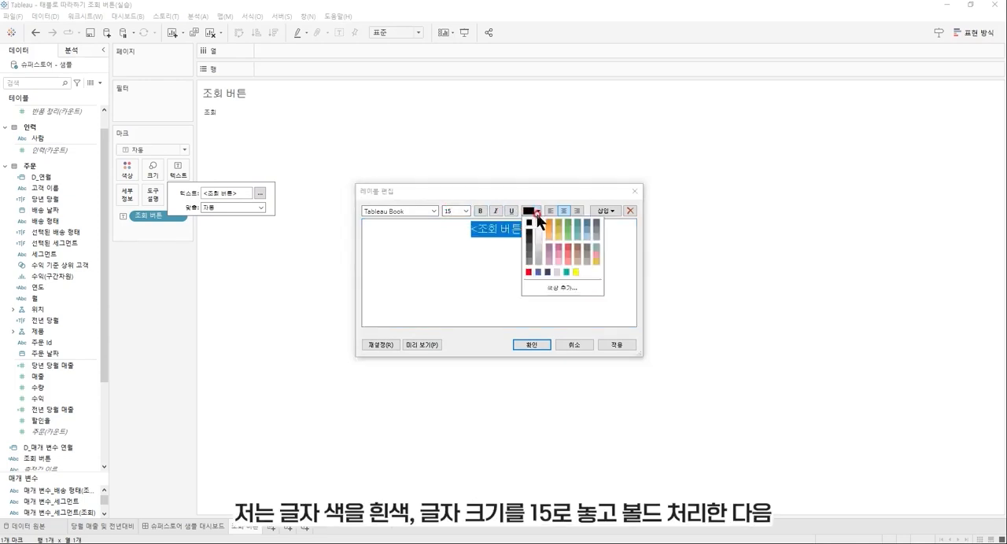
{"action": "left_click", "coordinate": [537, 222]}
{"action": "left_click", "coordinate": [482, 211]}
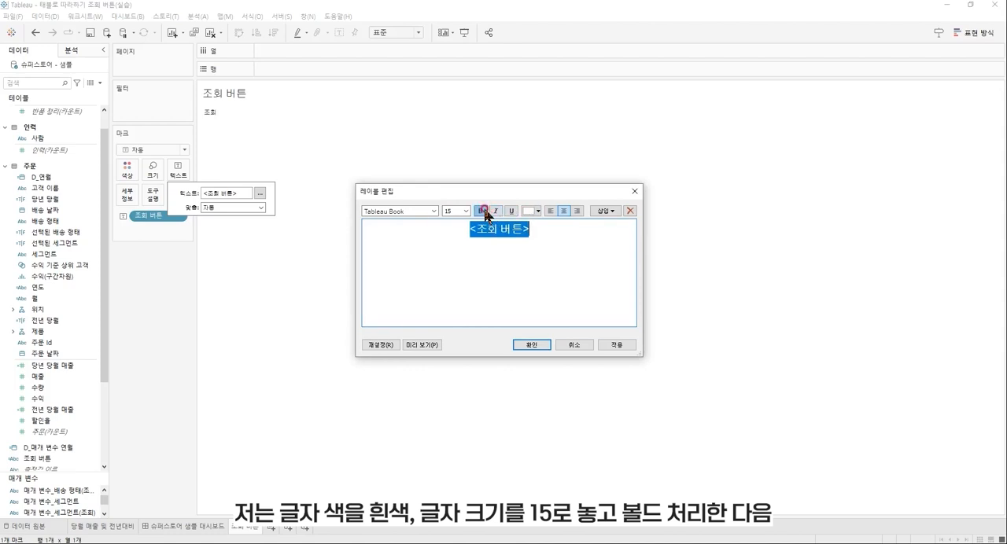
{"action": "left_click", "coordinate": [539, 343]}
Center the 조회 버튼 label horizontally and set the worksheet's fit to 전체 보기.
{"action": "left_click", "coordinate": [261, 207]}
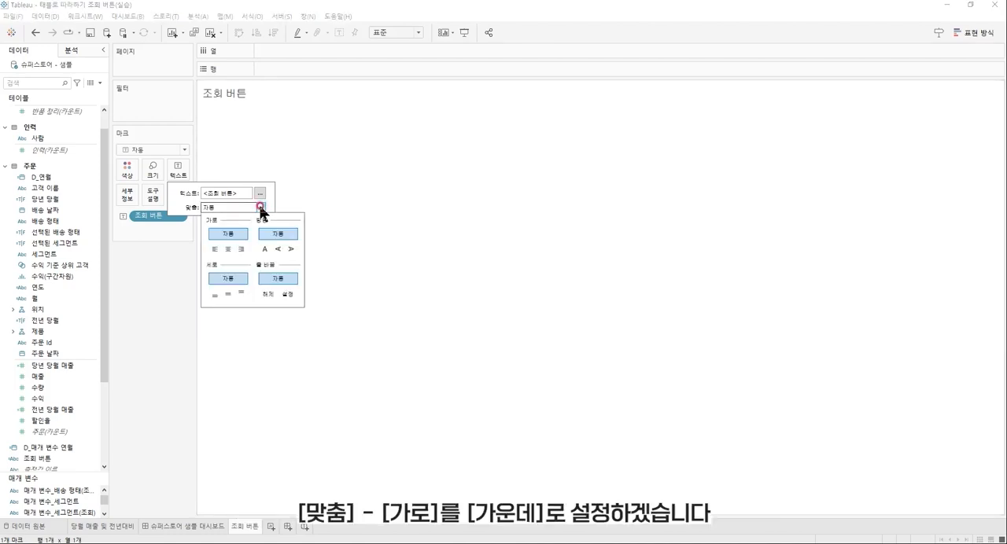
{"action": "left_click", "coordinate": [229, 248]}
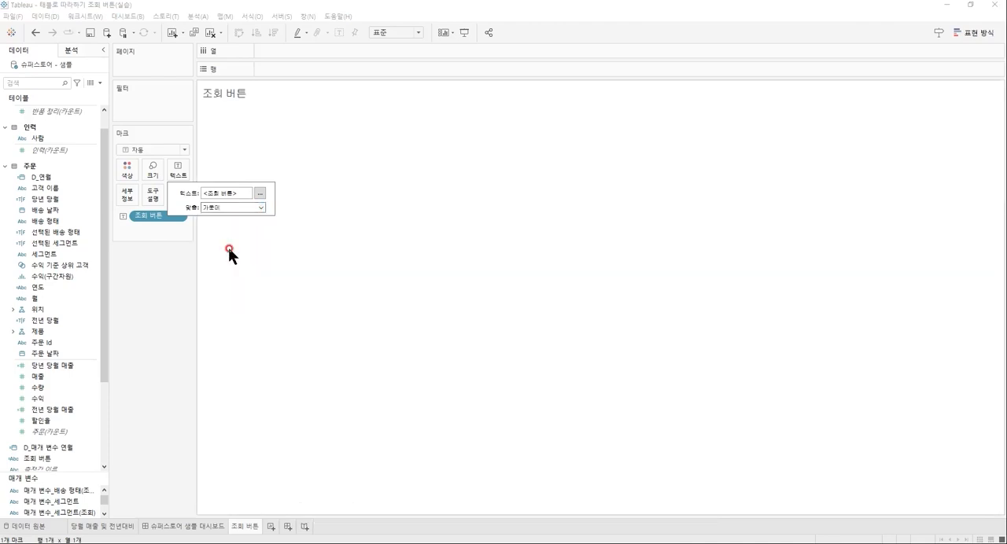
{"action": "left_click", "coordinate": [417, 33]}
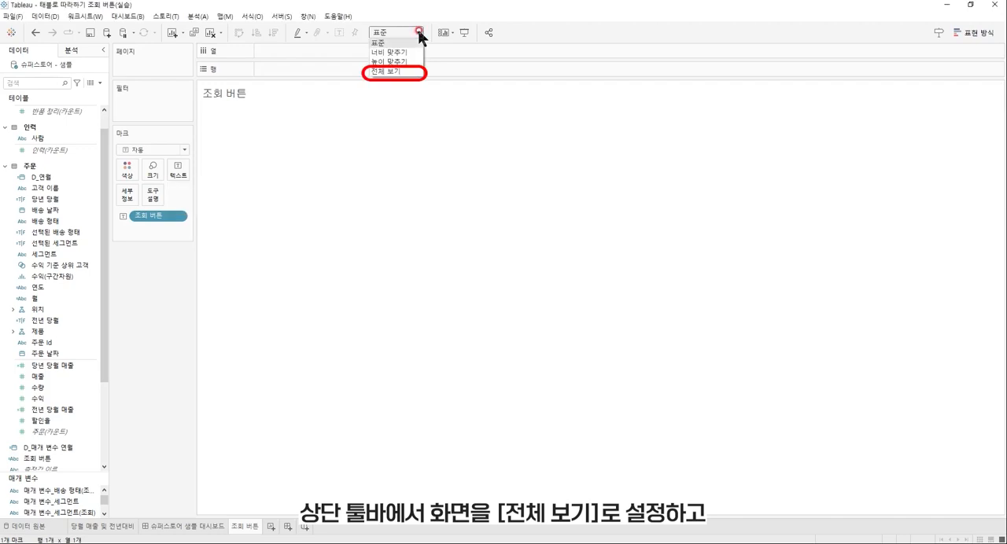
{"action": "left_click", "coordinate": [412, 71]}
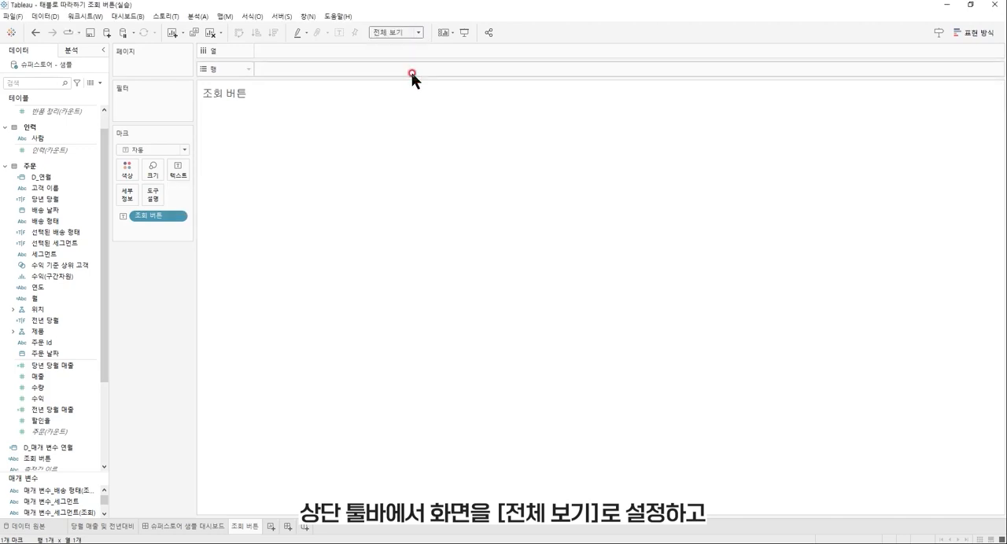
Format the 조회 버튼 sheet's default worksheet shading with the custom color #4470bd, and close the formatting options.
{"action": "right_click", "coordinate": [385, 224]}
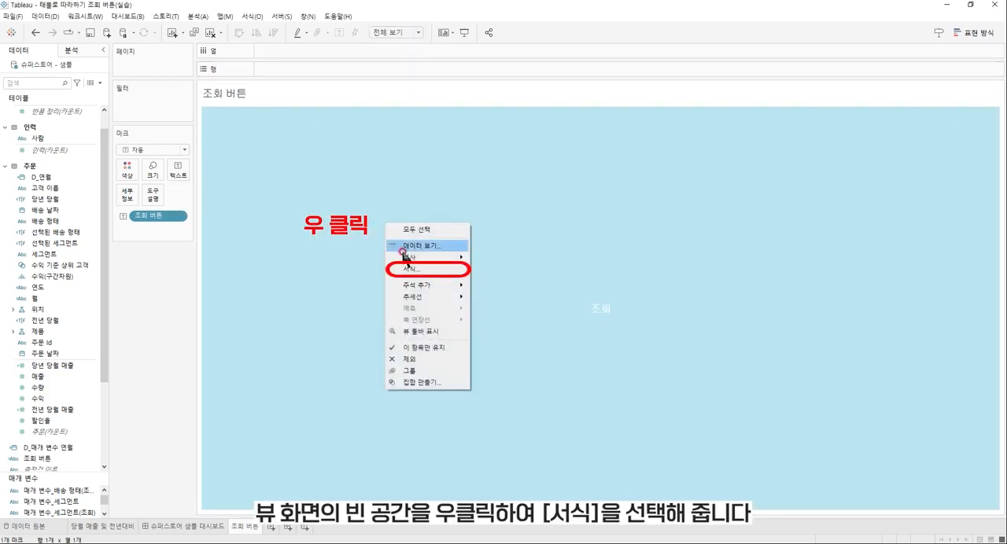
{"action": "left_click", "coordinate": [411, 270]}
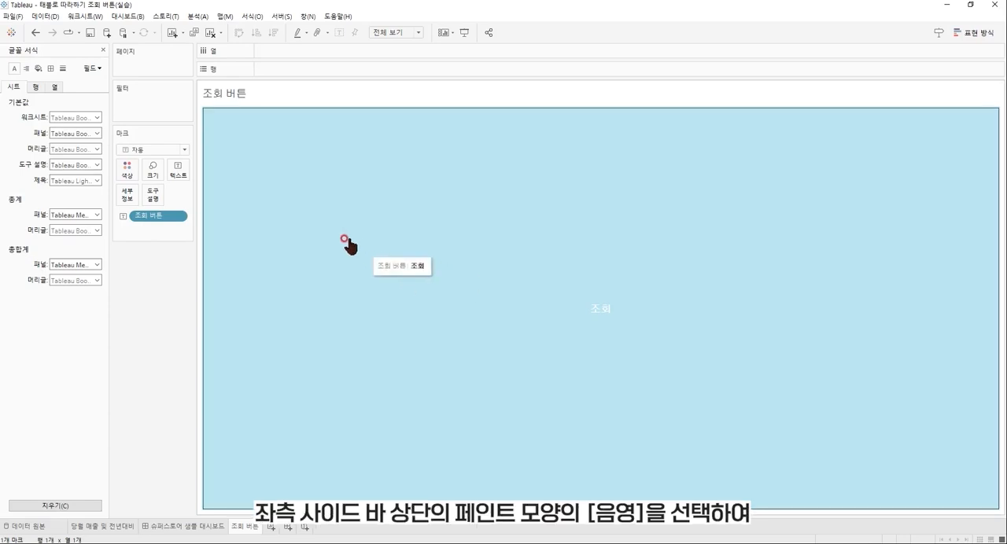
{"action": "left_click", "coordinate": [36, 71]}
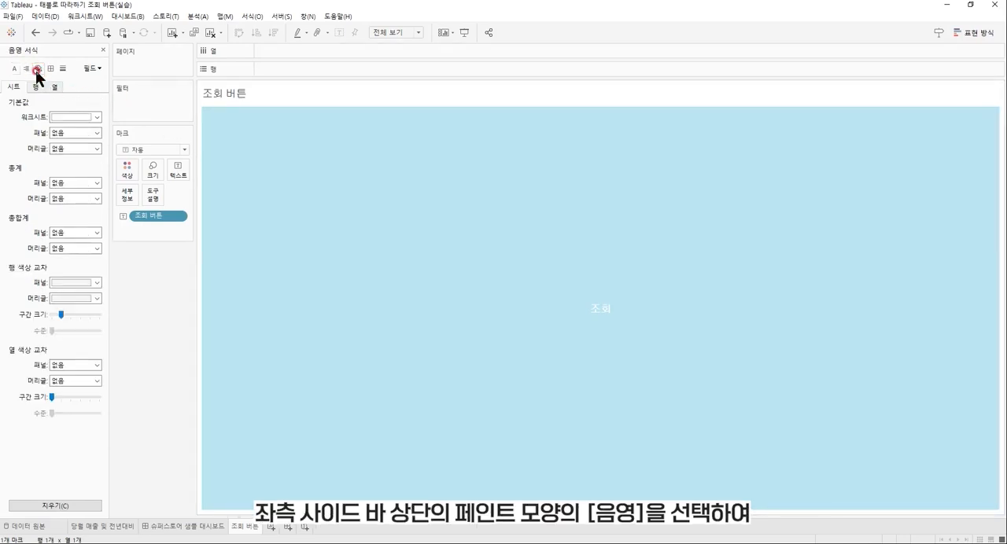
{"action": "left_click", "coordinate": [96, 117]}
{"action": "left_click", "coordinate": [104, 208]}
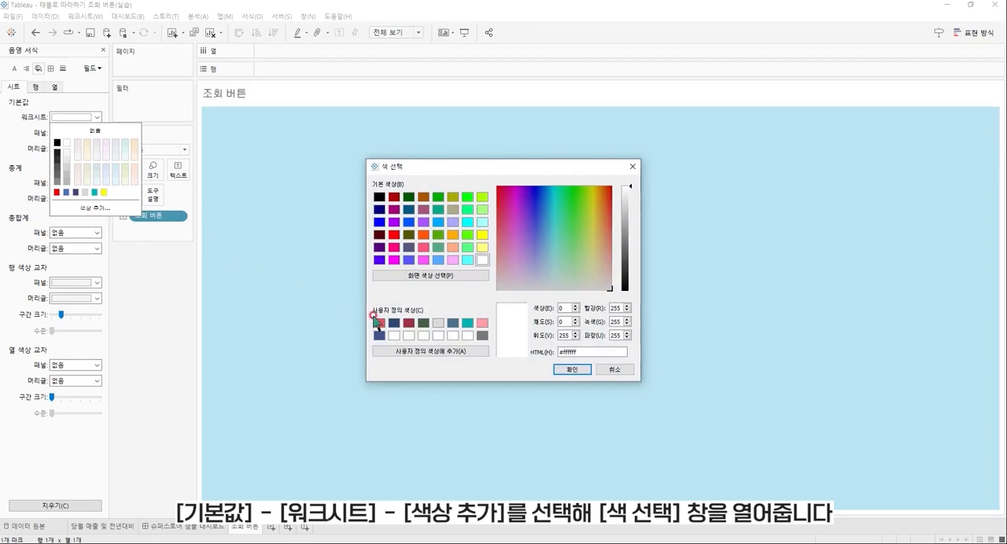
{"action": "key", "text": "BackSpace"}
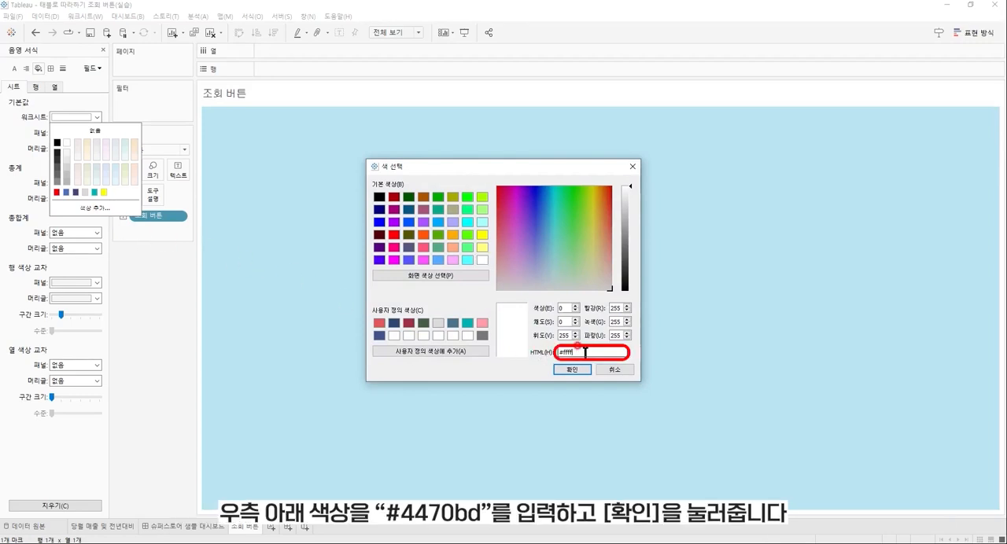
{"action": "type", "text": "4470bd"}
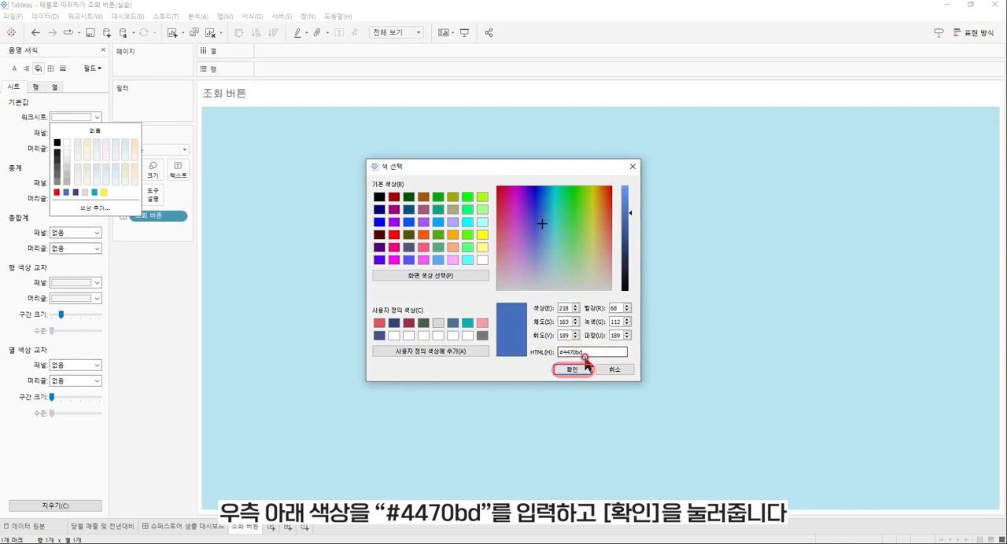
{"action": "left_click", "coordinate": [581, 368]}
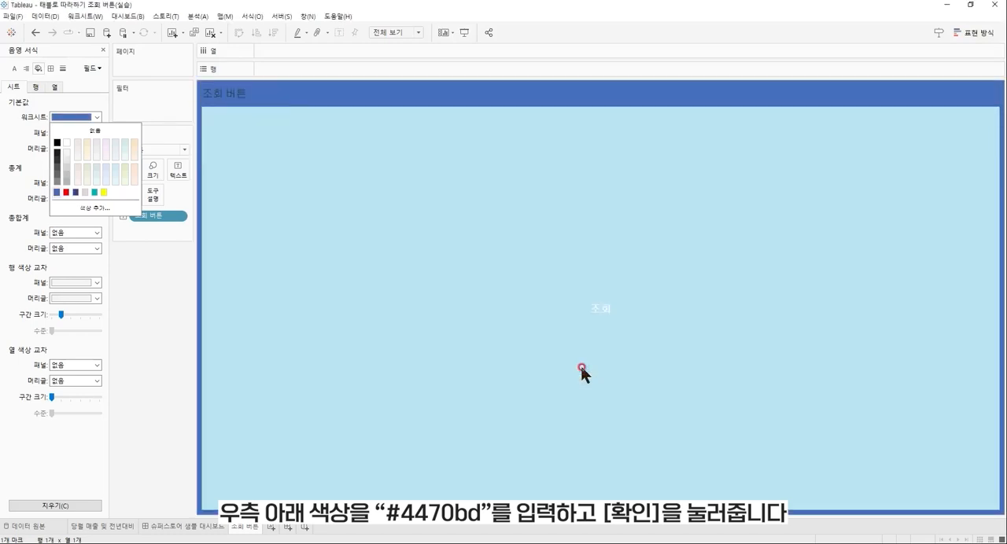
{"action": "left_click", "coordinate": [101, 50]}
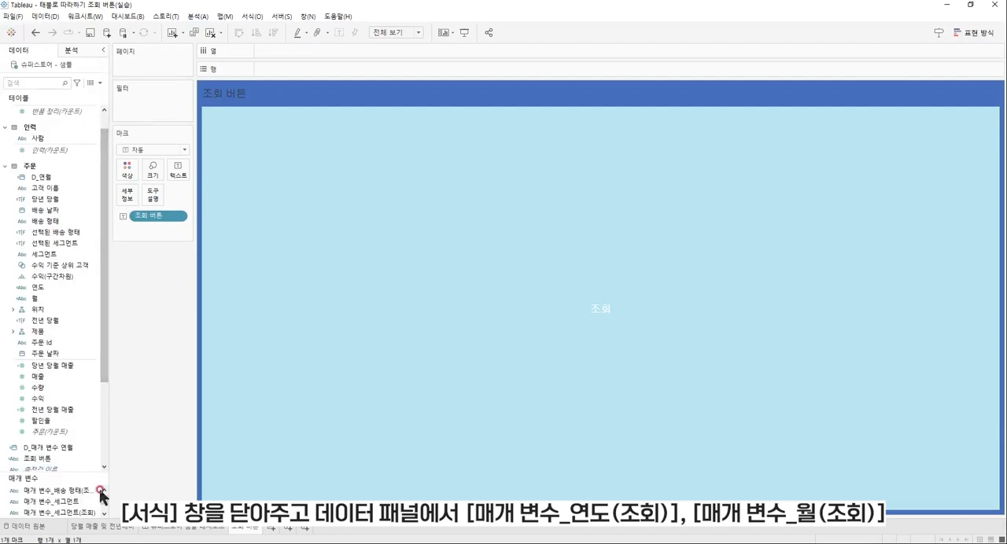
Add the parameters 매개 변수_연도(조회), 매개 변수_월(조회), 매개 변수_세그먼트(조회) and 매개 변수_배송 형태(조회) to the 세부 정보 mark.
{"action": "scroll", "coordinate": [99, 499], "scroll_direction": "down", "scroll_amount": 3}
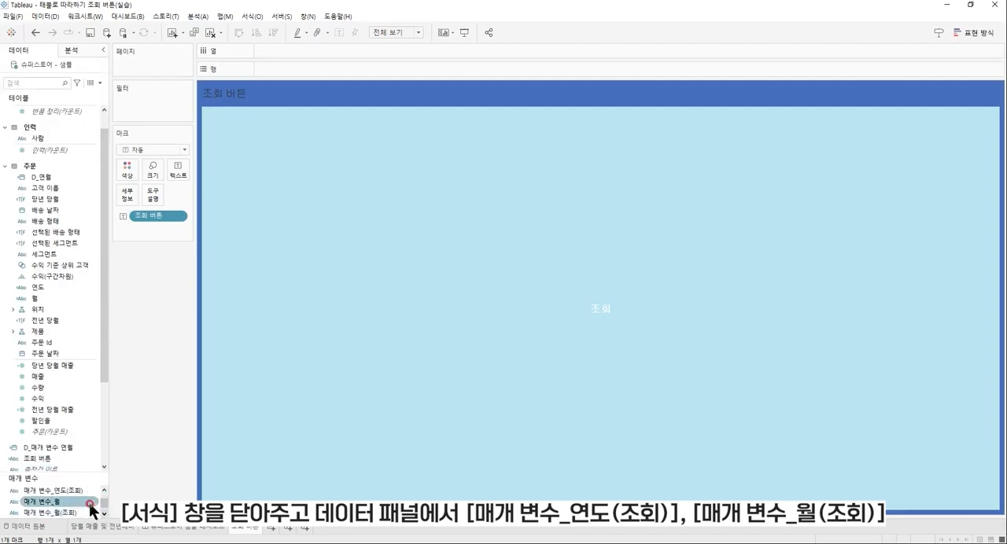
{"action": "left_click_drag", "start_coordinate": [79, 490], "coordinate": [130, 197]}
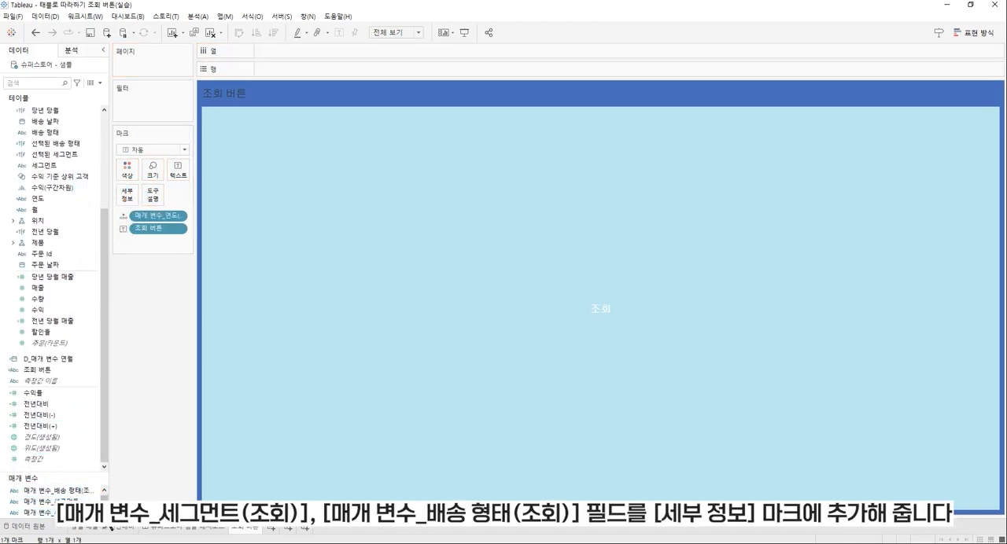
{"action": "left_click", "coordinate": [43, 512]}
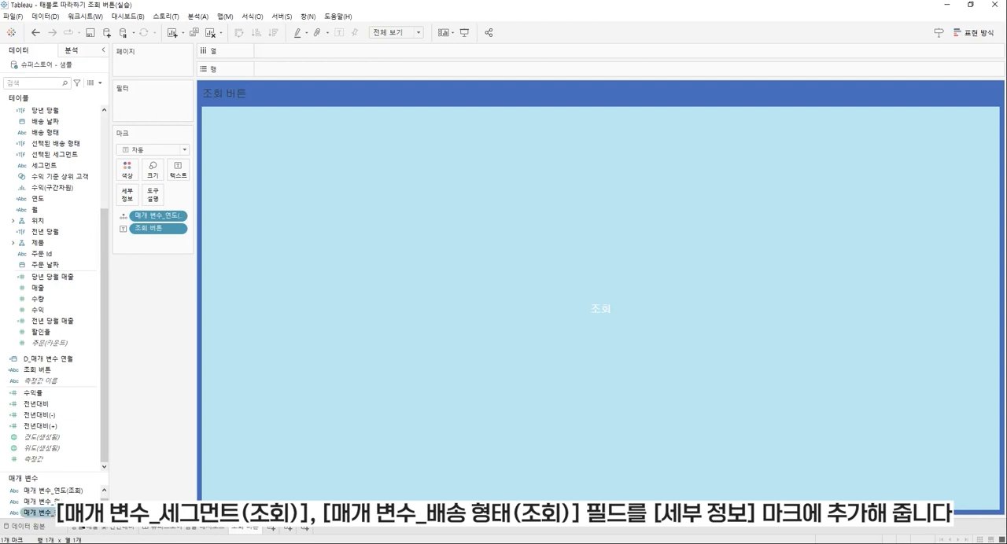
{"action": "left_click_drag", "start_coordinate": [43, 512], "coordinate": [127, 194]}
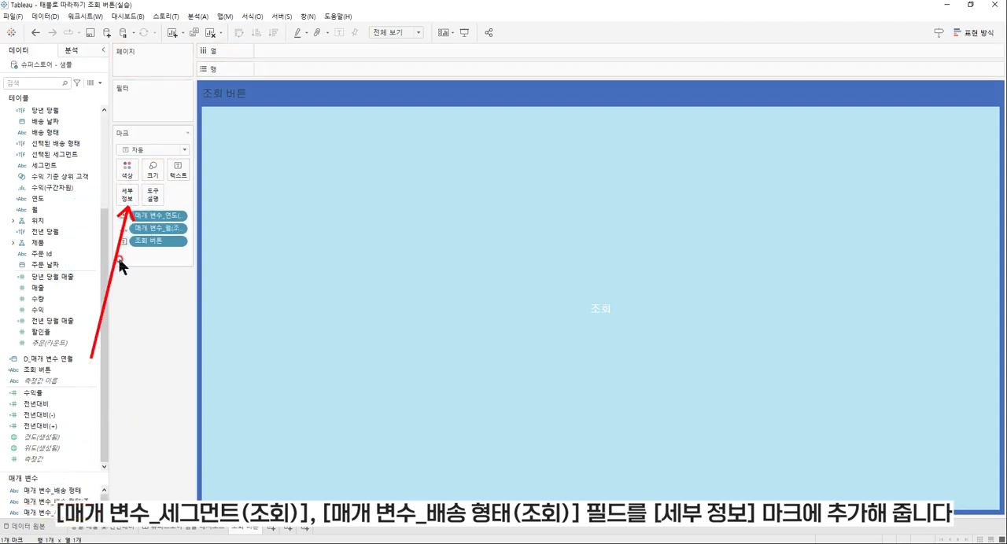
{"action": "left_click_drag", "start_coordinate": [71, 512], "coordinate": [127, 195]}
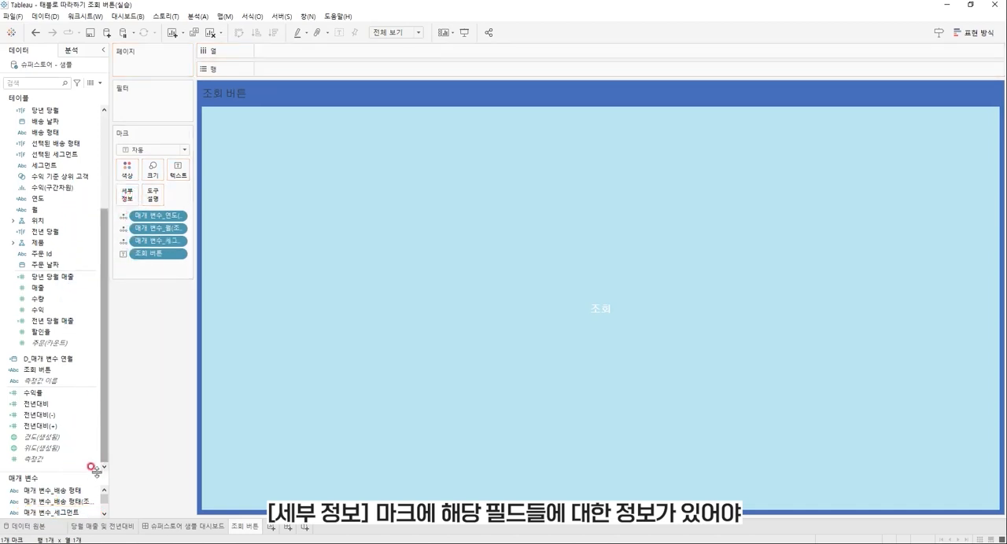
{"action": "left_click_drag", "start_coordinate": [59, 504], "coordinate": [129, 201]}
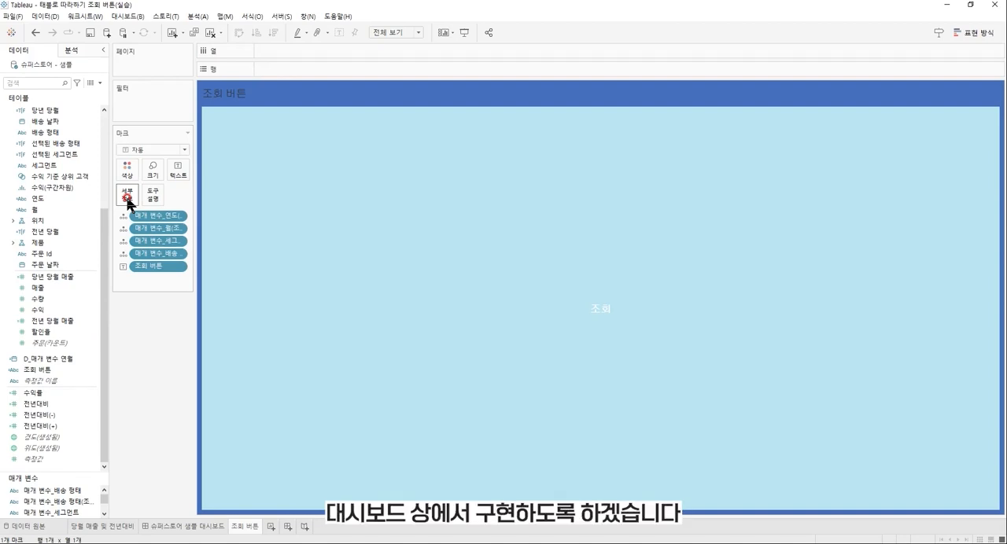
On the 슈퍼스토어 샘플 대시보드, place the 조회 버튼 sheet in the horizontal container between the title and the 워크시트 text object.
{"action": "left_click", "coordinate": [194, 526]}
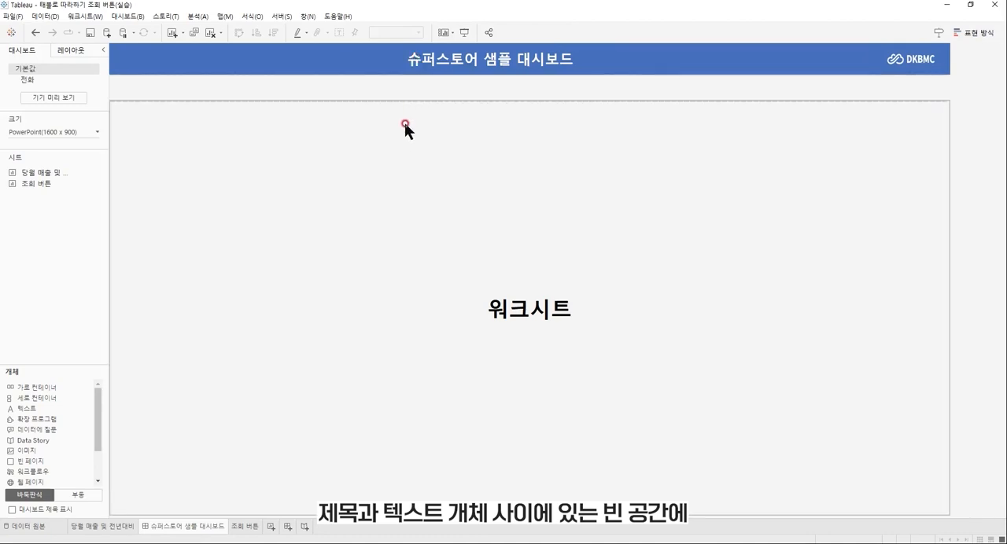
{"action": "left_click", "coordinate": [412, 94]}
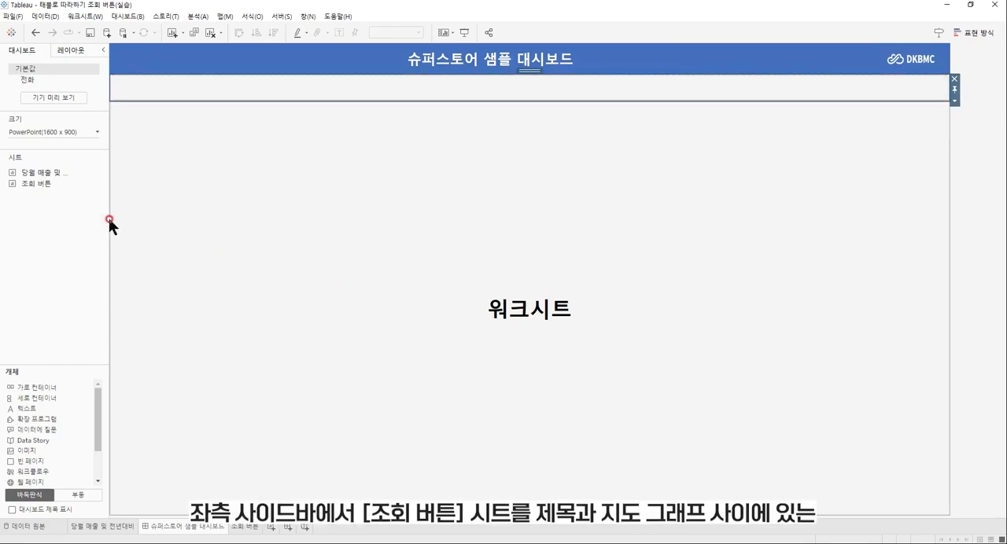
{"action": "mouse_move", "coordinate": [54, 185]}
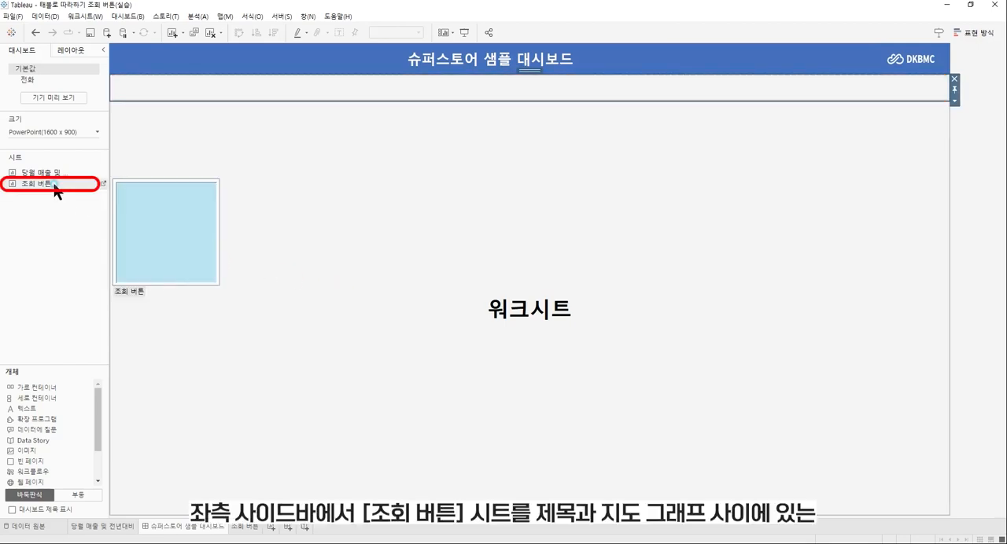
{"action": "left_click_drag", "start_coordinate": [54, 185], "coordinate": [184, 89]}
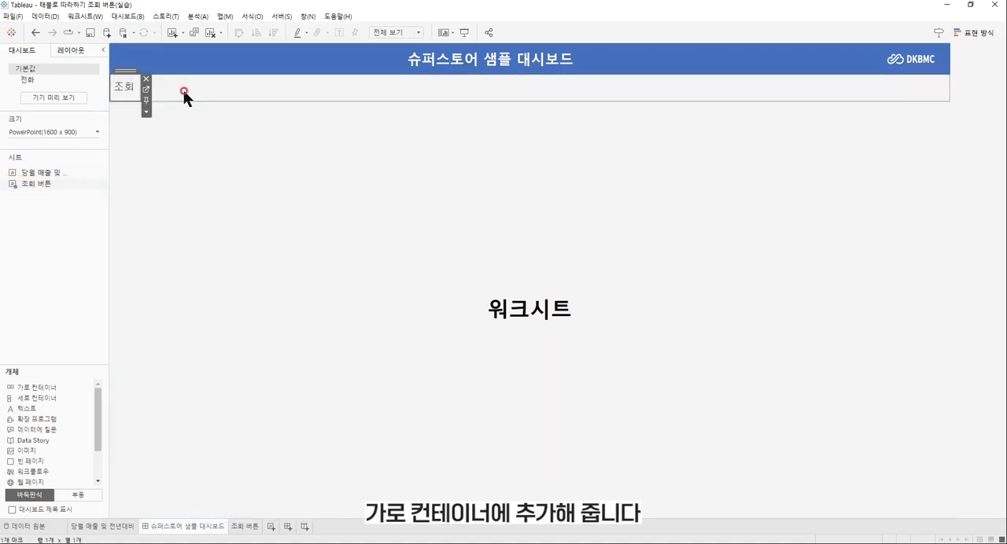
Remove the blank object beside the 조회 버튼 sheet from the dashboard and hide that sheet's title.
{"action": "left_click", "coordinate": [184, 90]}
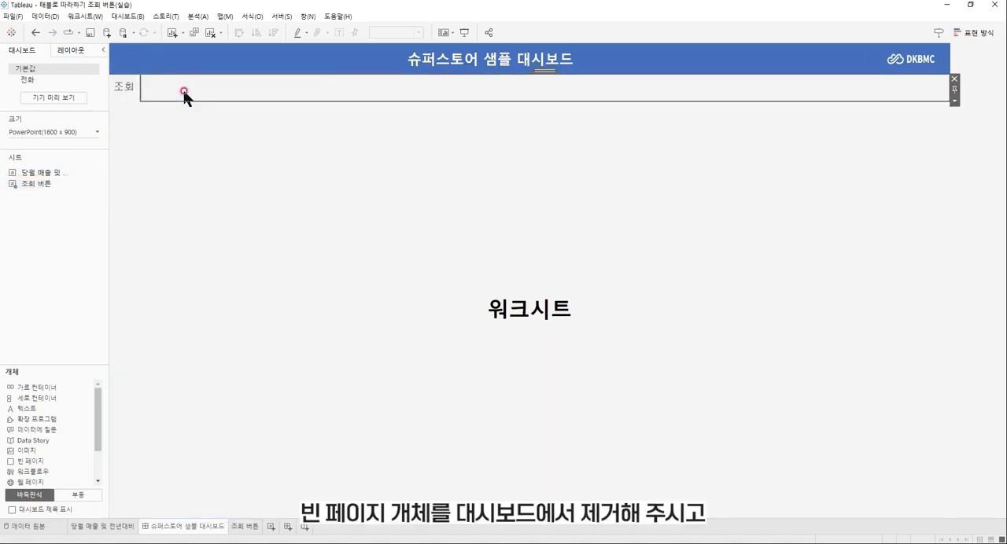
{"action": "left_click", "coordinate": [953, 79]}
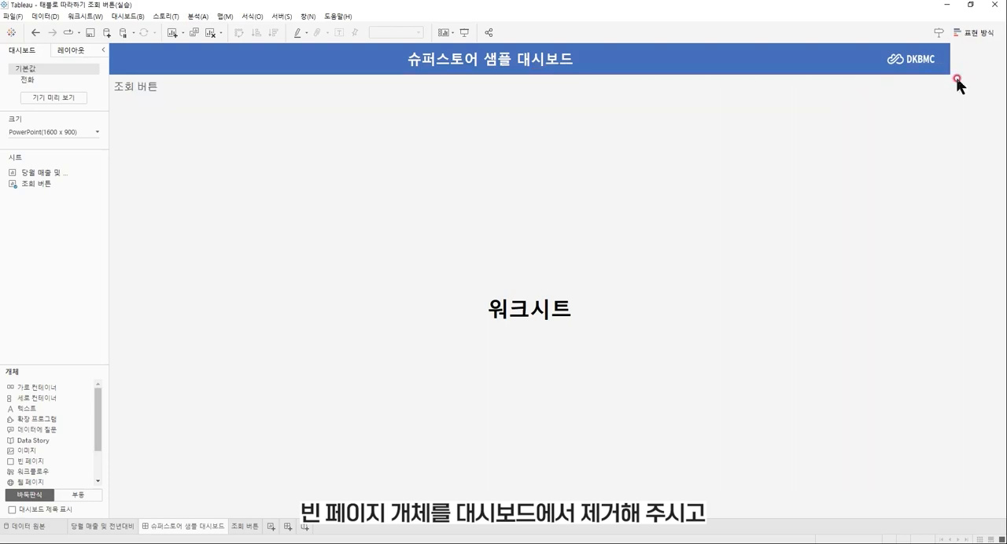
{"action": "right_click", "coordinate": [154, 86]}
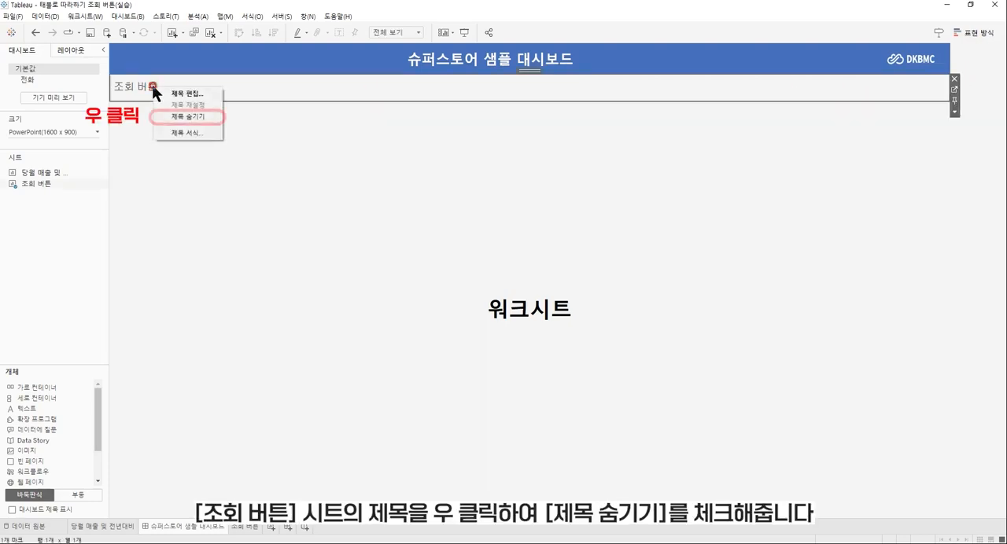
{"action": "left_click", "coordinate": [183, 117]}
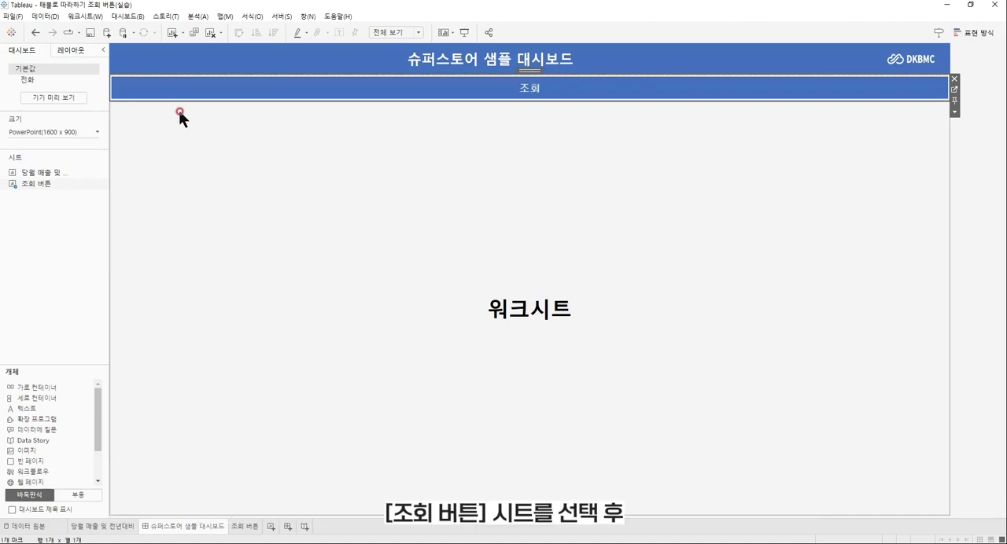
Set the outer padding of the 조회 버튼 sheet to 10 on all sides.
{"action": "left_click", "coordinate": [594, 93]}
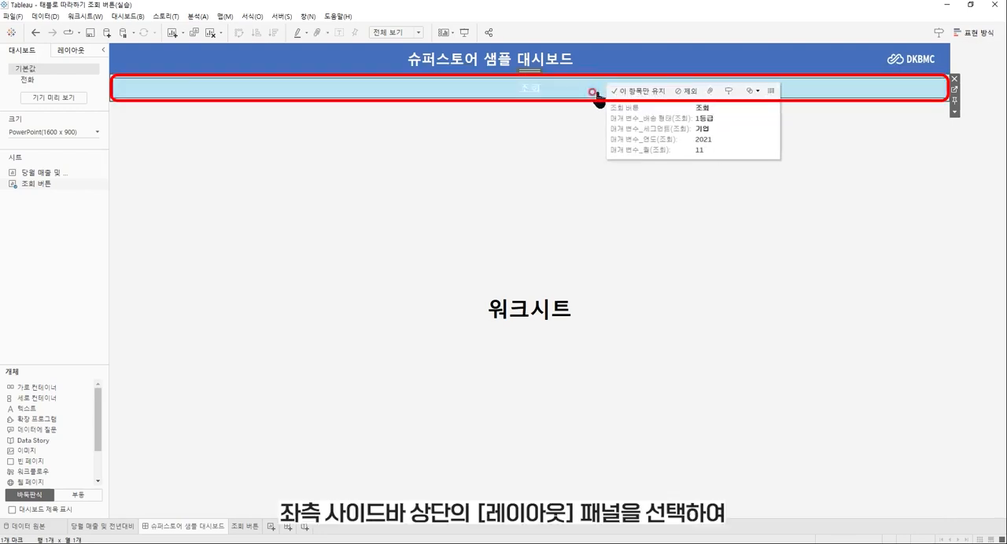
{"action": "left_click", "coordinate": [87, 48]}
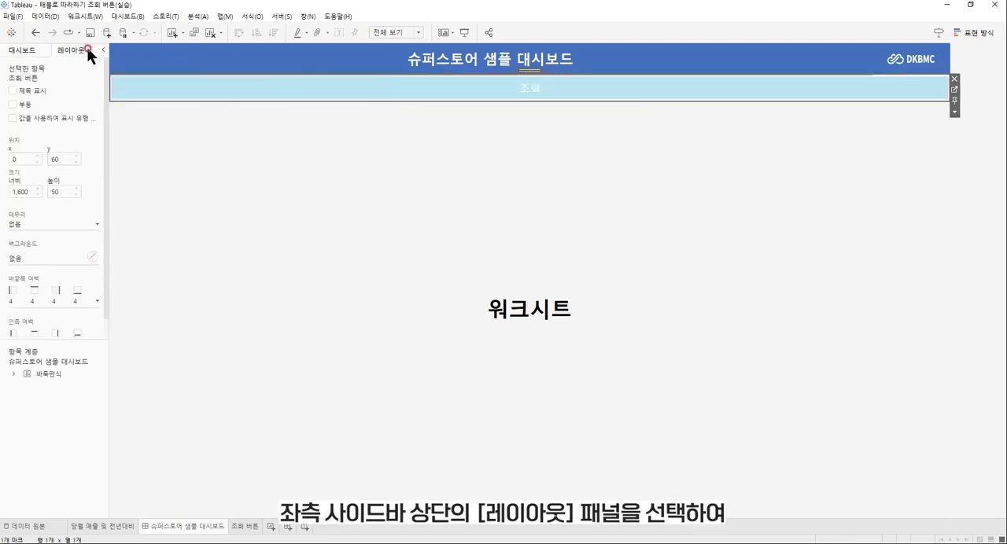
{"action": "left_click", "coordinate": [57, 299]}
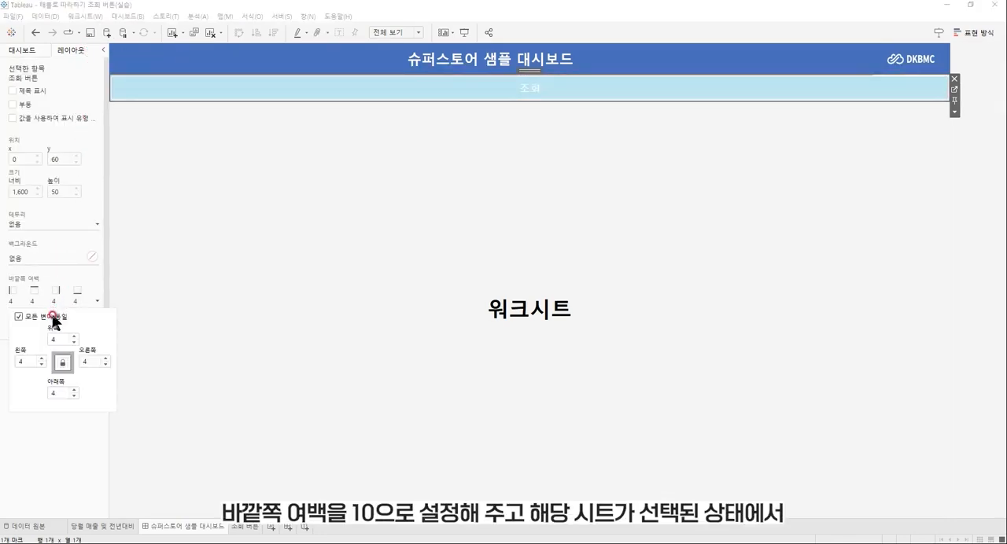
{"action": "left_click", "coordinate": [54, 339]}
{"action": "type", "text": "10"}
{"action": "key", "text": "Return"}
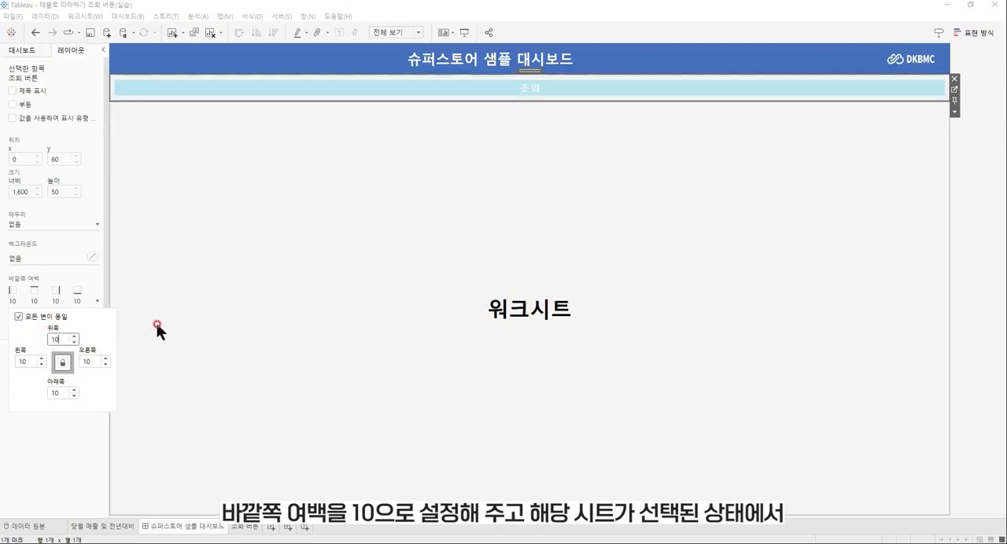
Set the width of the 조회 버튼 sheet on the dashboard to 100 pixels.
{"action": "left_click", "coordinate": [954, 112]}
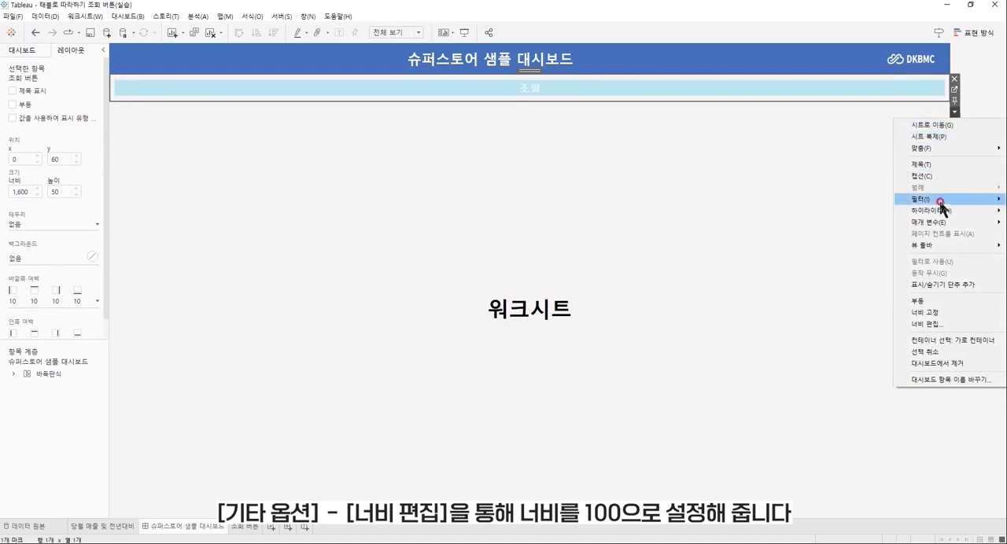
{"action": "left_click", "coordinate": [941, 325]}
{"action": "type", "text": "100"}
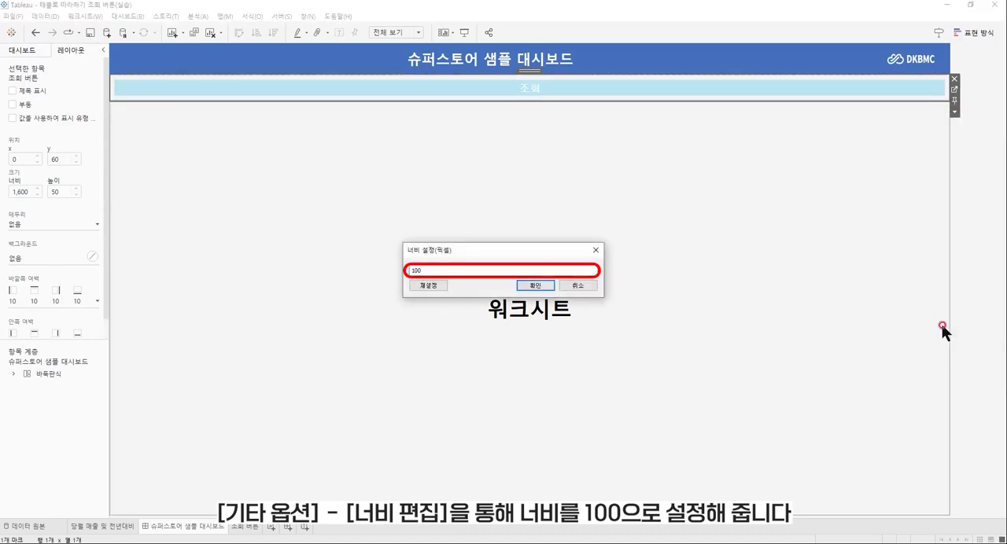
{"action": "key", "text": "Return"}
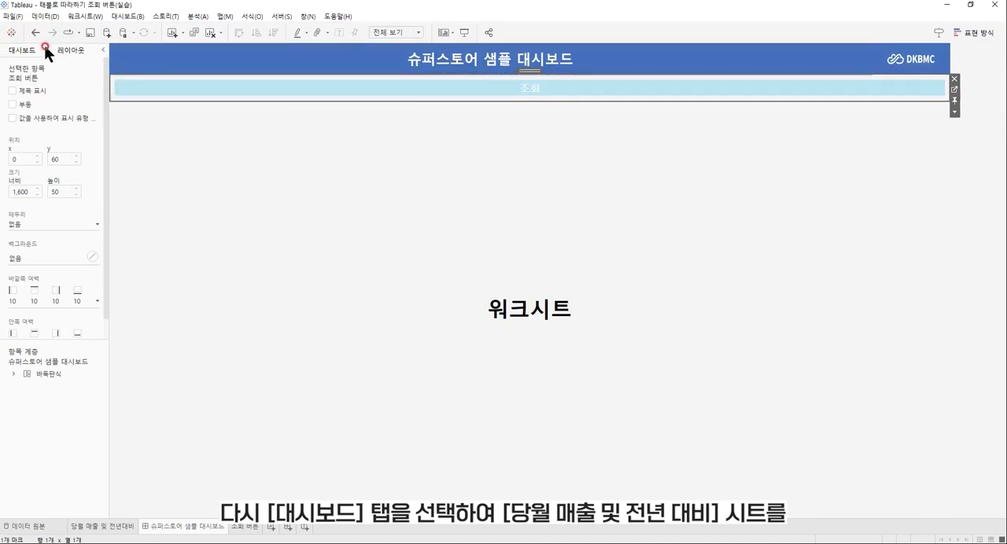
Add the 당월 매출 및 전년대비 sheet to the dashboard between the 조회 버튼 sheet and the 워크시트 text object.
{"action": "left_click", "coordinate": [23, 50]}
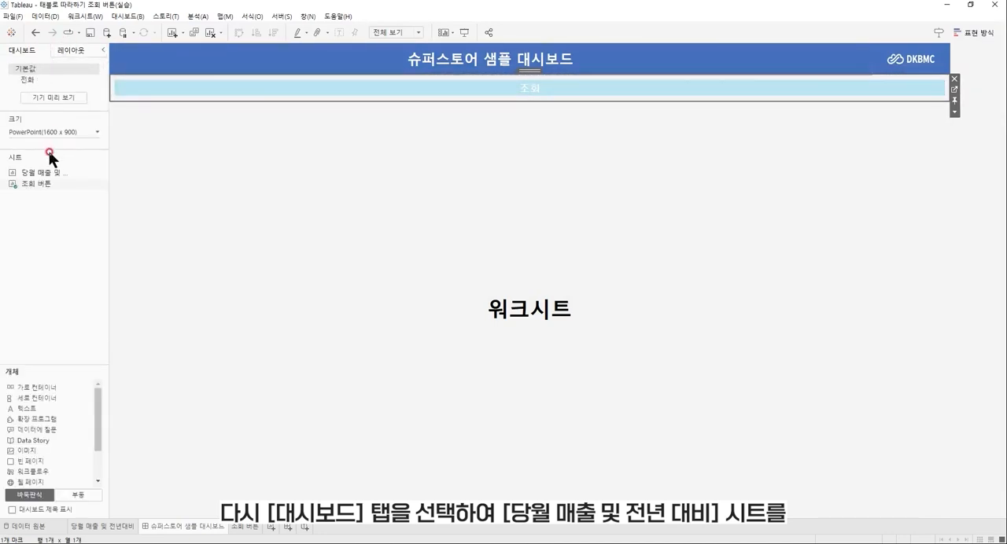
{"action": "left_click_drag", "start_coordinate": [50, 171], "coordinate": [196, 111]}
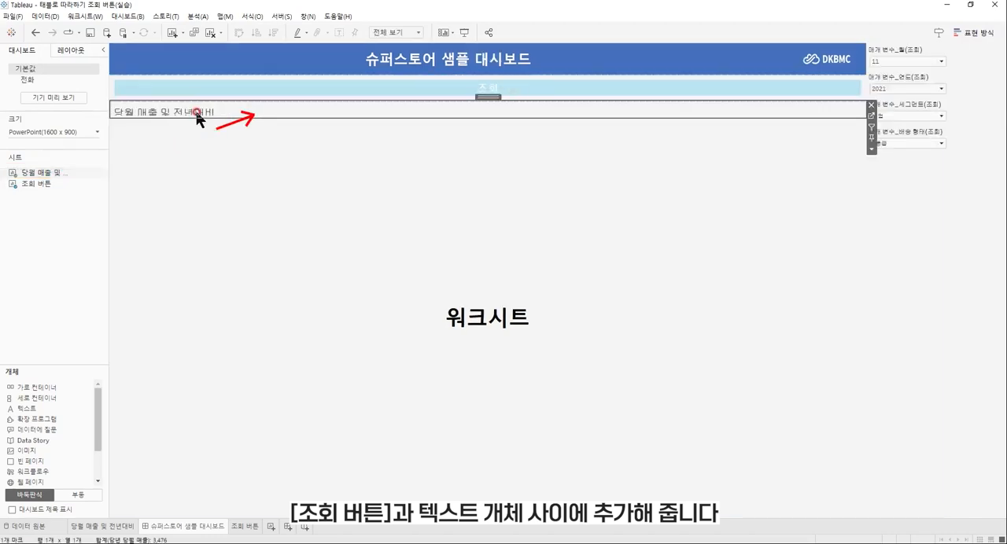
Remove the 워크시트 text object from the dashboard and hide the title of the 당월 매출 및 전년대비 sheet.
{"action": "left_click", "coordinate": [453, 282]}
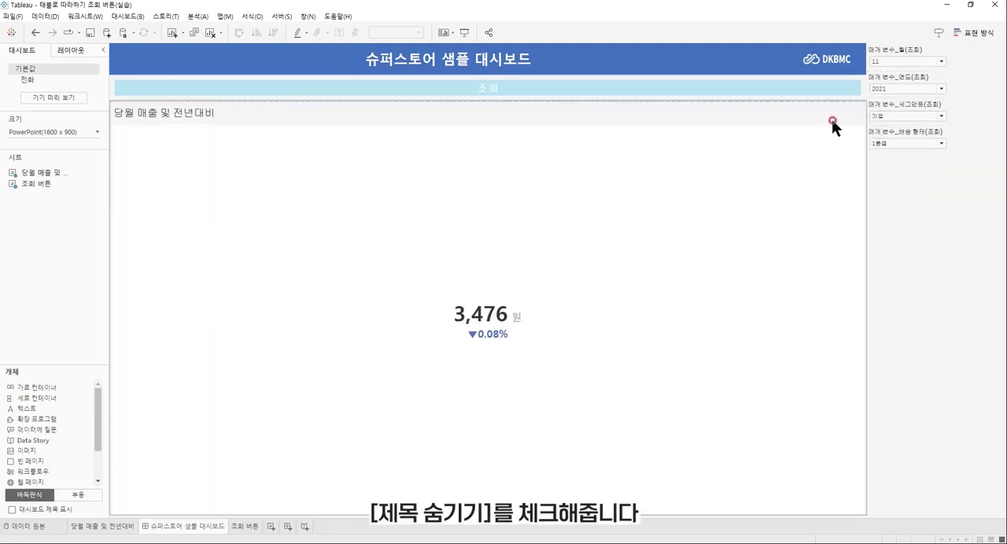
{"action": "right_click", "coordinate": [445, 109]}
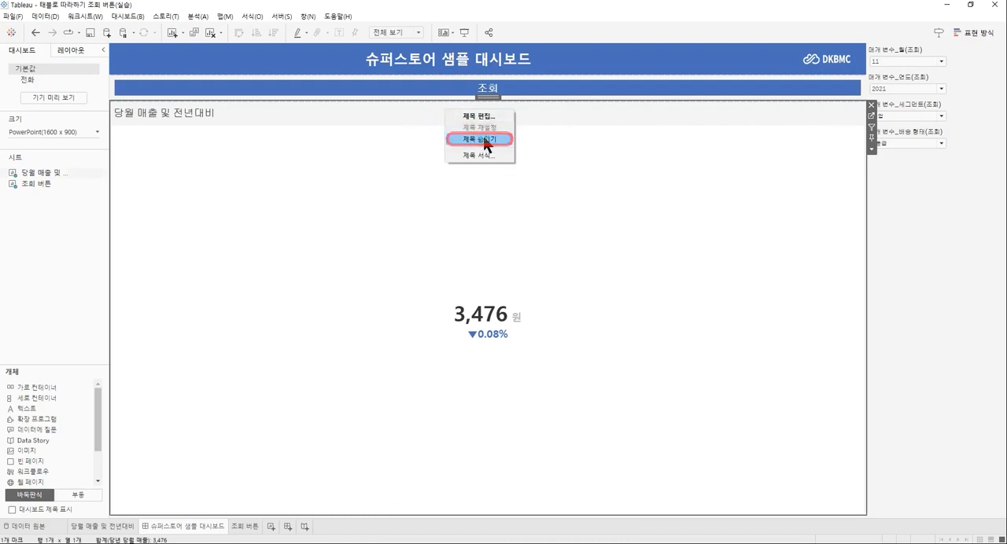
{"action": "left_click", "coordinate": [479, 139]}
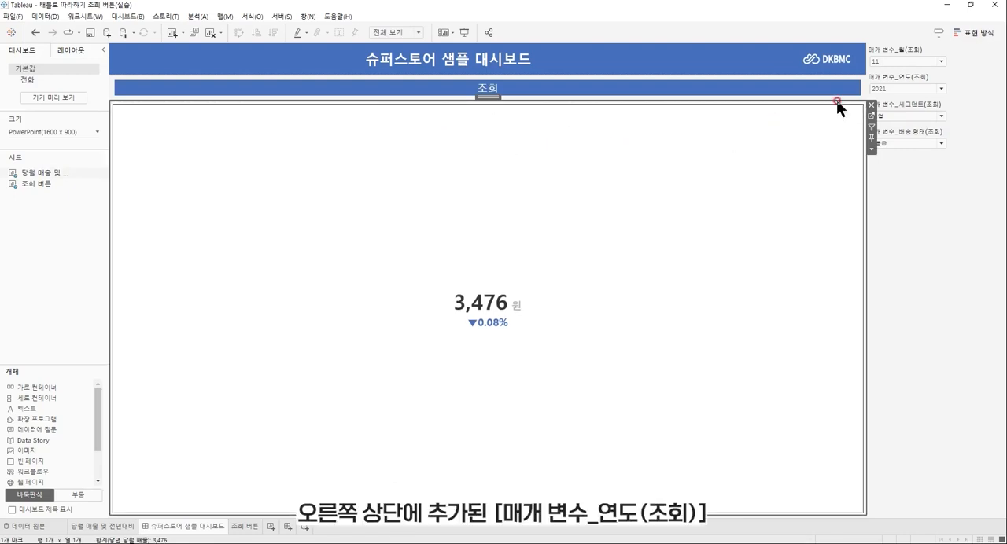
Move the 연도, 월, 세그먼트 and 배송 형태 (조회) parameter controls, in that order, into the row before the 조회 버튼 sheet.
{"action": "left_click", "coordinate": [893, 80]}
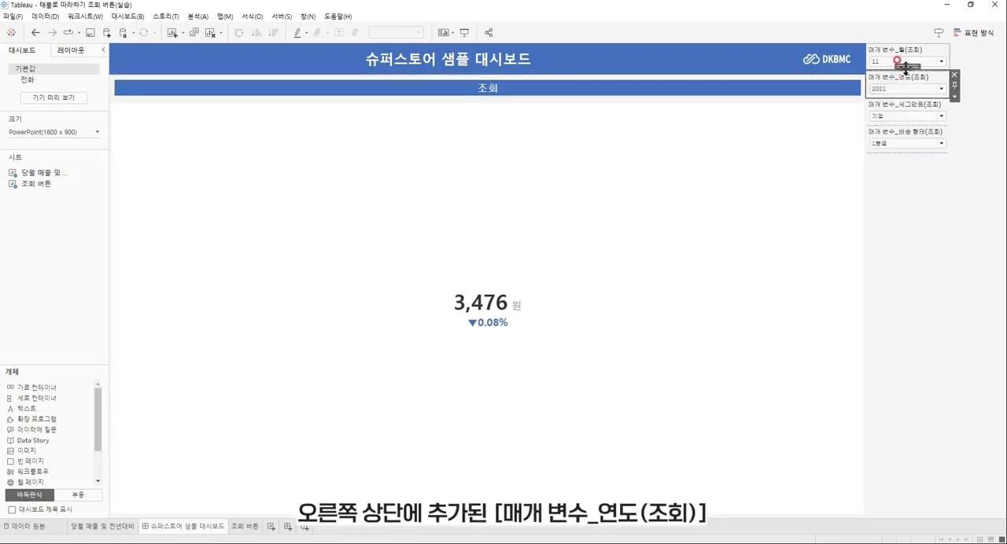
{"action": "mouse_move", "coordinate": [894, 78]}
{"action": "left_mouse_down"}
{"action": "mouse_move", "coordinate": [314, 77]}
{"action": "mouse_move", "coordinate": [153, 88]}
{"action": "left_mouse_up"}
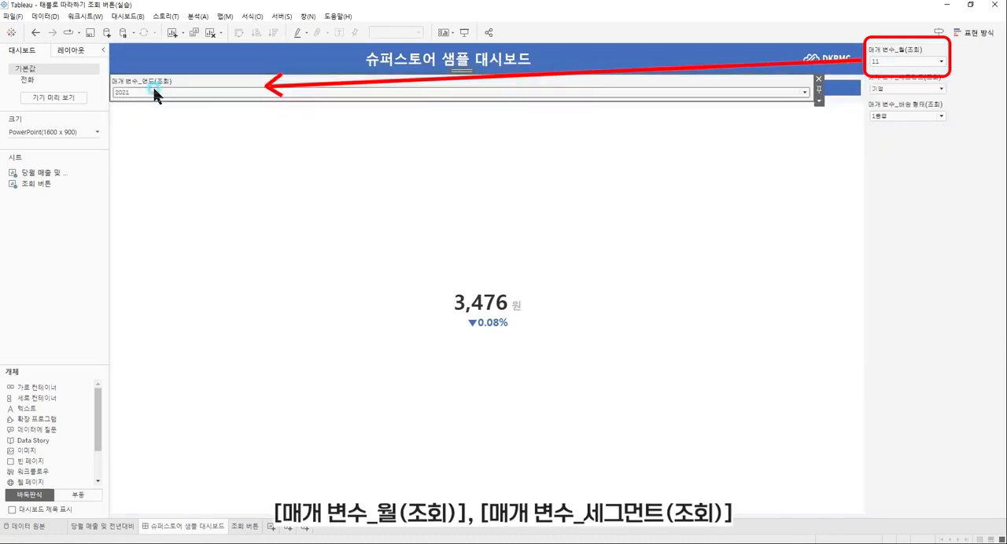
{"action": "left_click", "coordinate": [905, 47]}
{"action": "left_click_drag", "start_coordinate": [911, 44], "coordinate": [822, 92]}
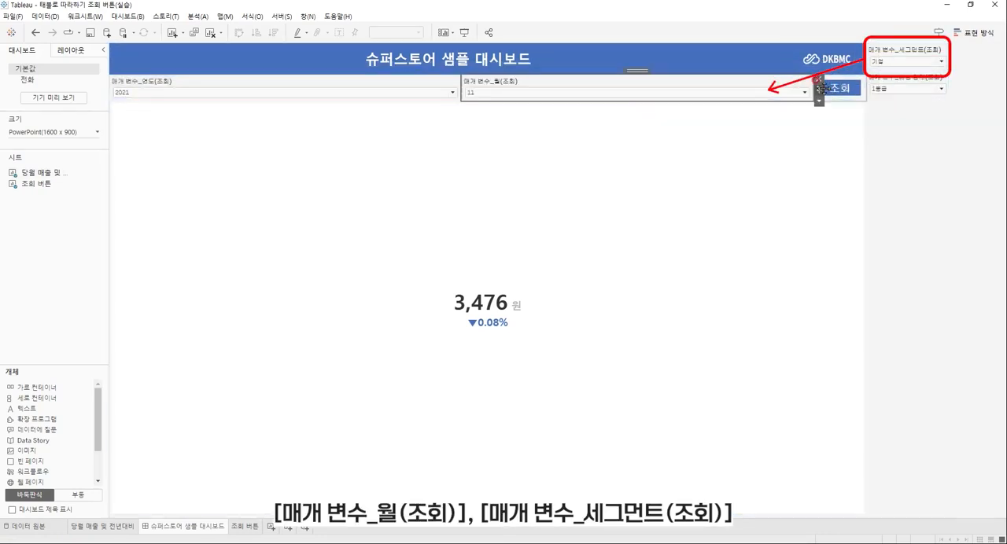
{"action": "left_click", "coordinate": [902, 49]}
{"action": "left_click_drag", "start_coordinate": [906, 44], "coordinate": [826, 98]}
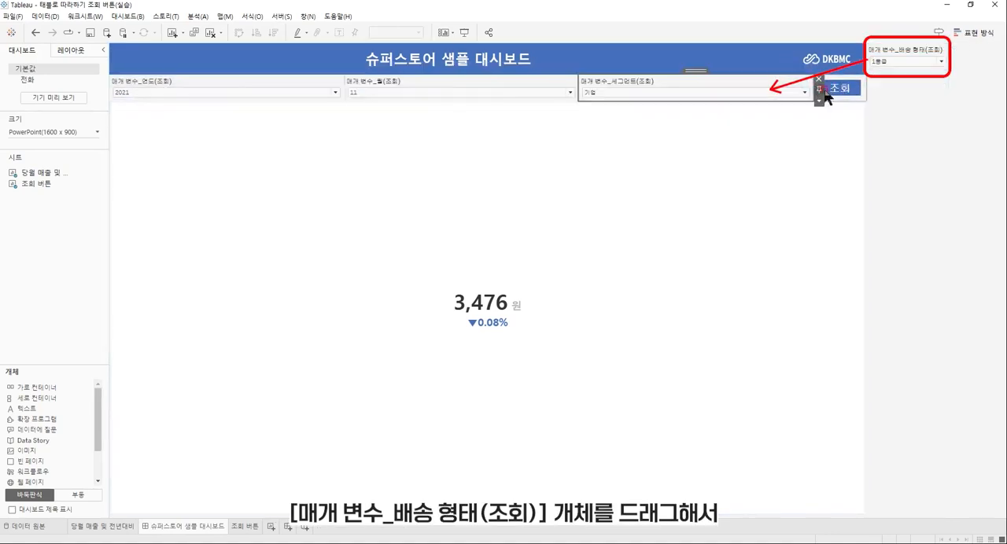
{"action": "left_click", "coordinate": [901, 43]}
{"action": "left_click_drag", "start_coordinate": [907, 43], "coordinate": [818, 93]}
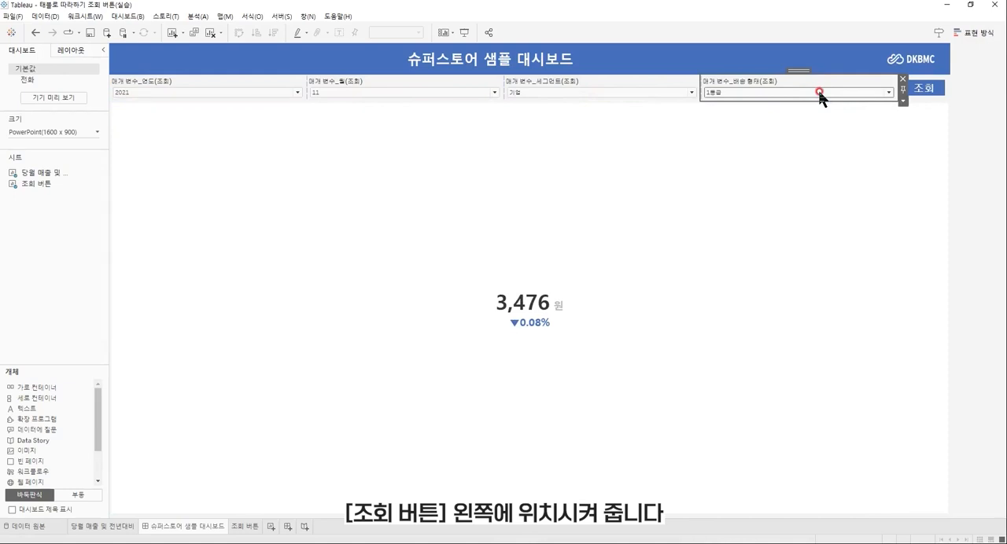
Set the width of the 매개 변수_연도(조회) control on the dashboard to 150 pixels.
{"action": "left_click", "coordinate": [274, 88]}
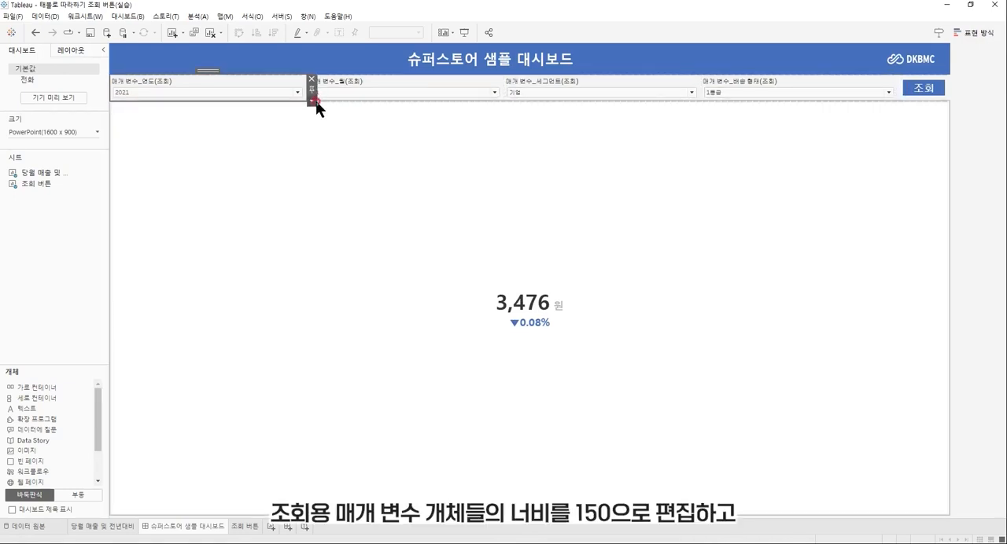
{"action": "left_click", "coordinate": [312, 101]}
{"action": "left_click", "coordinate": [370, 249]}
{"action": "type", "text": "150"}
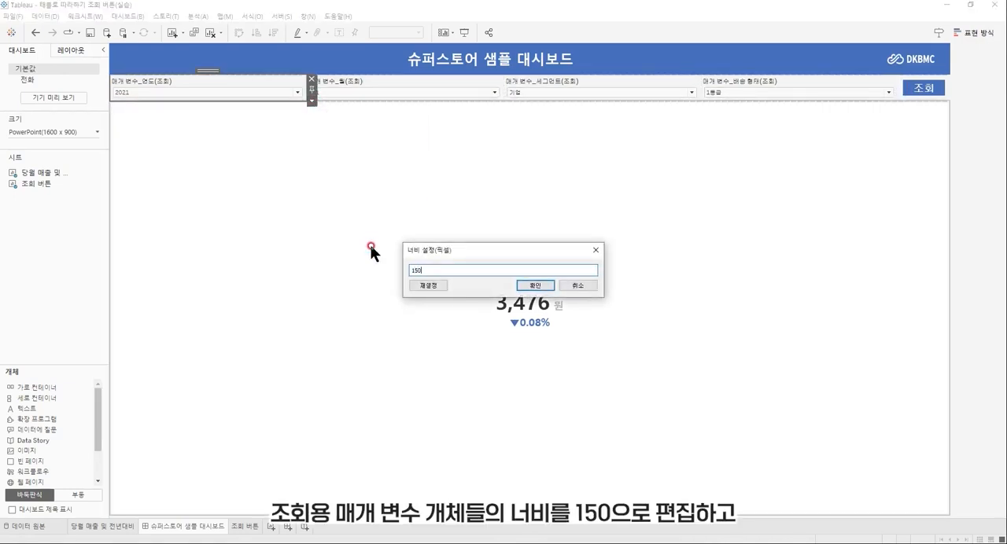
{"action": "key", "text": "Return"}
Set the width of the 매개 변수_월(조회) control on the dashboard to 150 pixels.
{"action": "left_click", "coordinate": [306, 81]}
{"action": "left_click", "coordinate": [430, 101]}
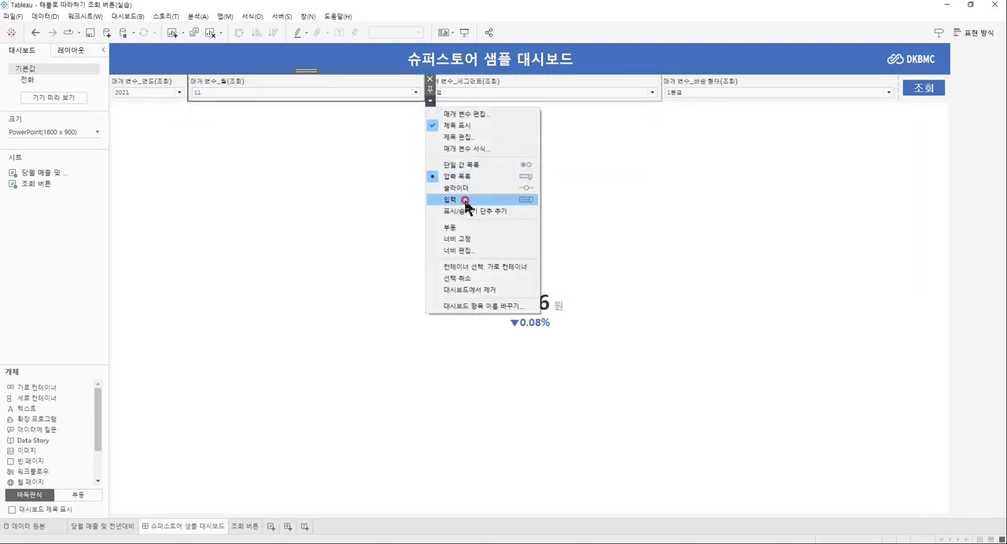
{"action": "left_click", "coordinate": [479, 249]}
{"action": "type", "text": "150"}
{"action": "key", "text": "Return"}
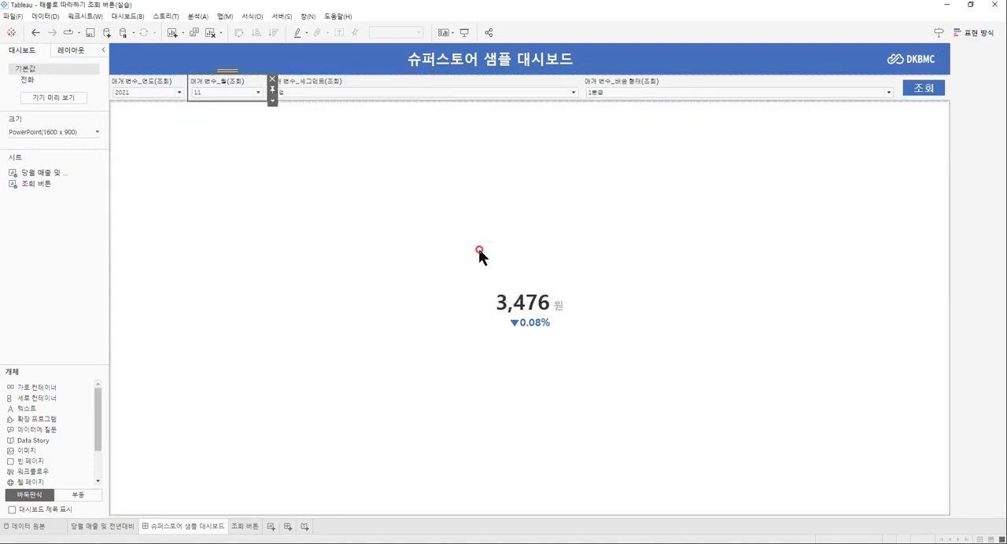
Set the width of the 매개 변수_세그먼트(조회) control on the dashboard to 150 pixels.
{"action": "left_click", "coordinate": [492, 84]}
{"action": "left_click", "coordinate": [586, 102]}
{"action": "left_click", "coordinate": [618, 230]}
{"action": "type", "text": "150"}
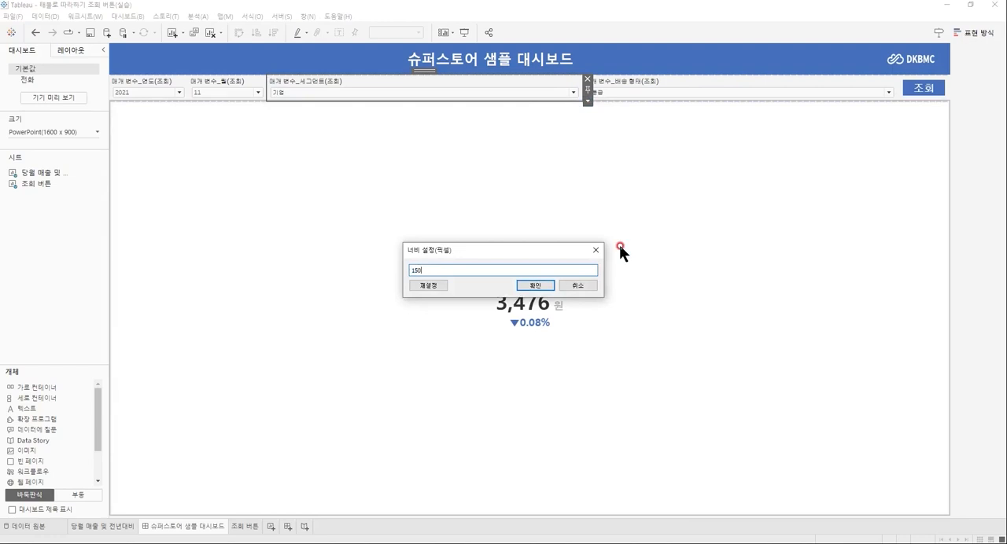
{"action": "key", "text": "Return"}
Set the width of the 매개 변수_배송 형태(조회) control on the dashboard to 150 pixels.
{"action": "left_click", "coordinate": [647, 84]}
{"action": "left_click", "coordinate": [903, 100]}
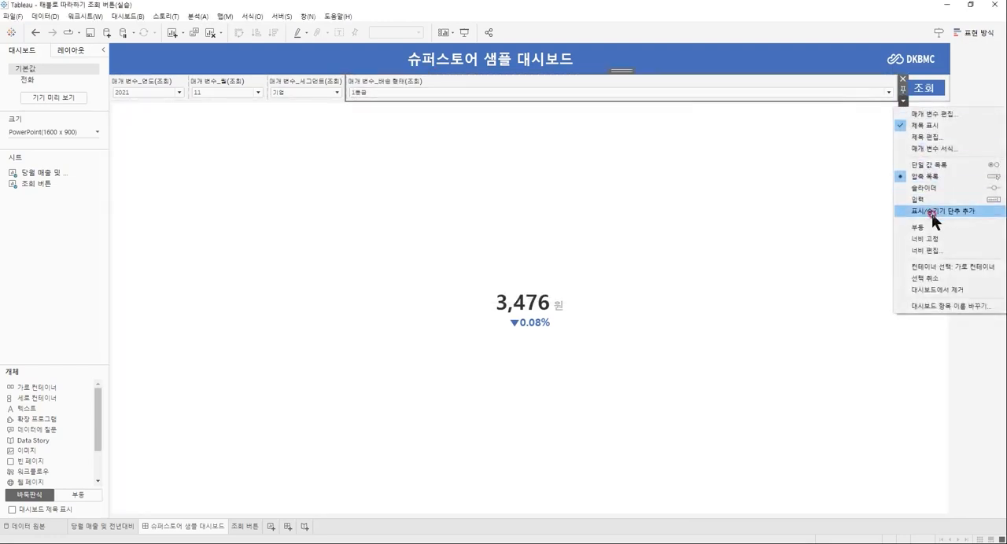
{"action": "left_click", "coordinate": [936, 251]}
{"action": "type", "text": "150"}
{"action": "key", "text": "Return"}
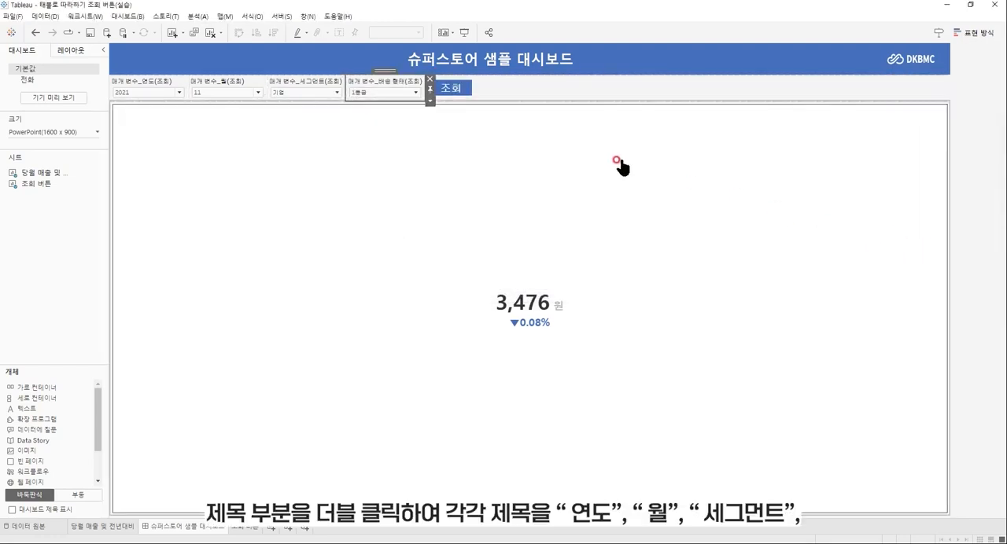
Change the displayed title of the 매개 변수_연도(조회) control to 연도.
{"action": "left_click", "coordinate": [162, 81]}
{"action": "double_click", "coordinate": [161, 80]}
{"action": "key", "text": "ctrl+a"}
{"action": "key", "text": "BackSpace"}
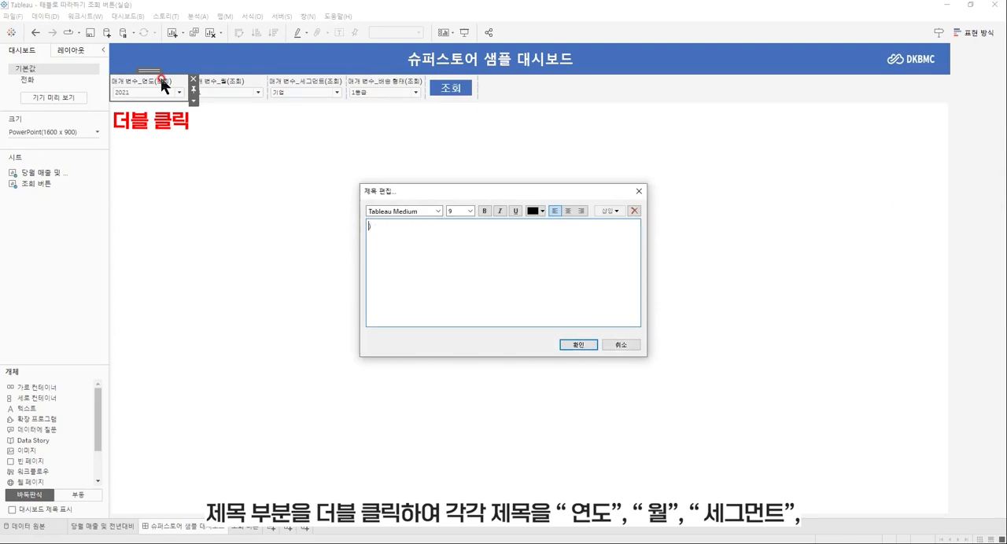
{"action": "type", "text": "연도"}
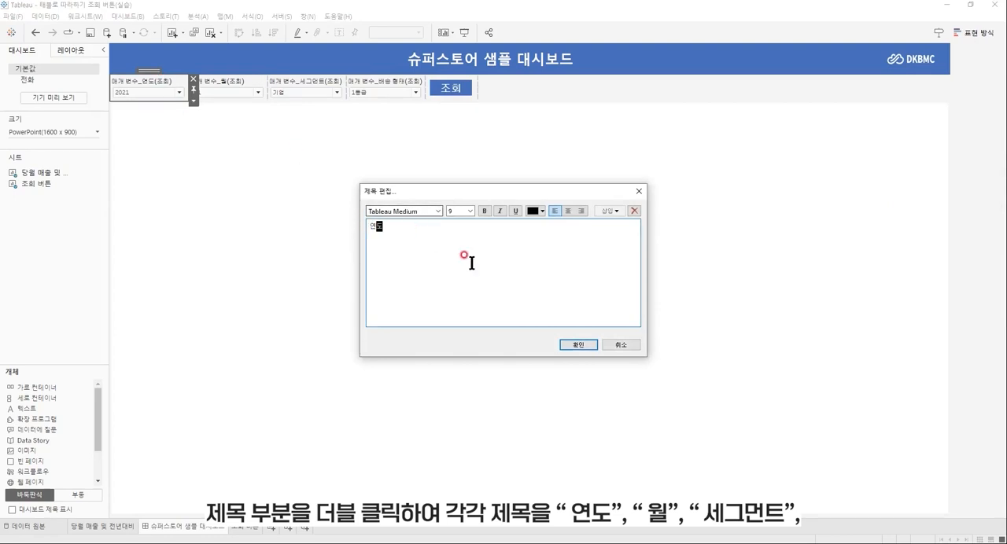
{"action": "left_click", "coordinate": [579, 346]}
Change the displayed title of the 매개 변수_월(조회) control to 월.
{"action": "left_click", "coordinate": [237, 81]}
{"action": "double_click", "coordinate": [237, 81]}
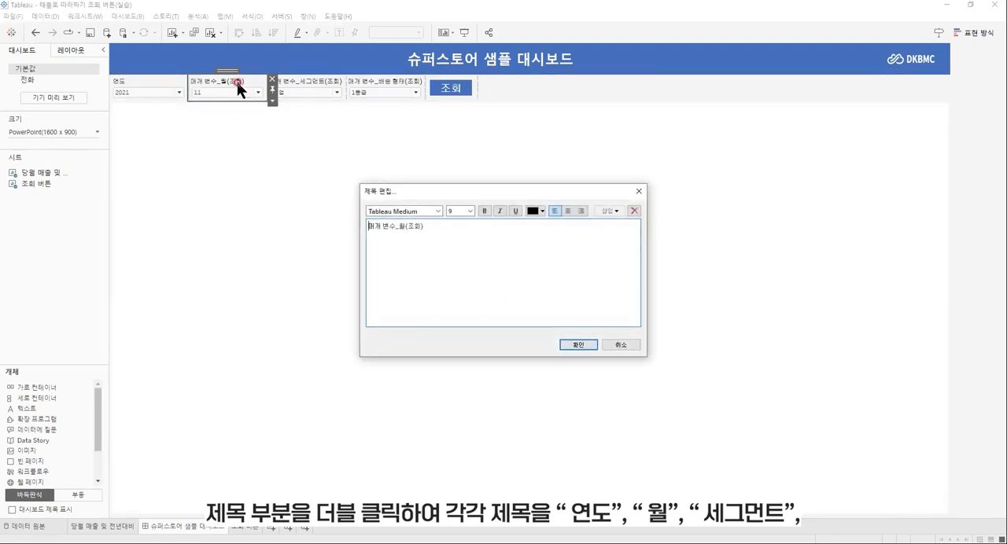
{"action": "key", "text": "Delete"}
{"action": "key", "text": "Delete"}
{"action": "key", "text": "Delete"}
{"action": "key", "text": "Delete"}
{"action": "key", "text": "Delete"}
{"action": "key", "text": "Delete"}
{"action": "key", "text": "Delete"}
{"action": "key", "text": "Delete"}
{"action": "key", "text": "Delete"}
{"action": "type", "text": "월"}
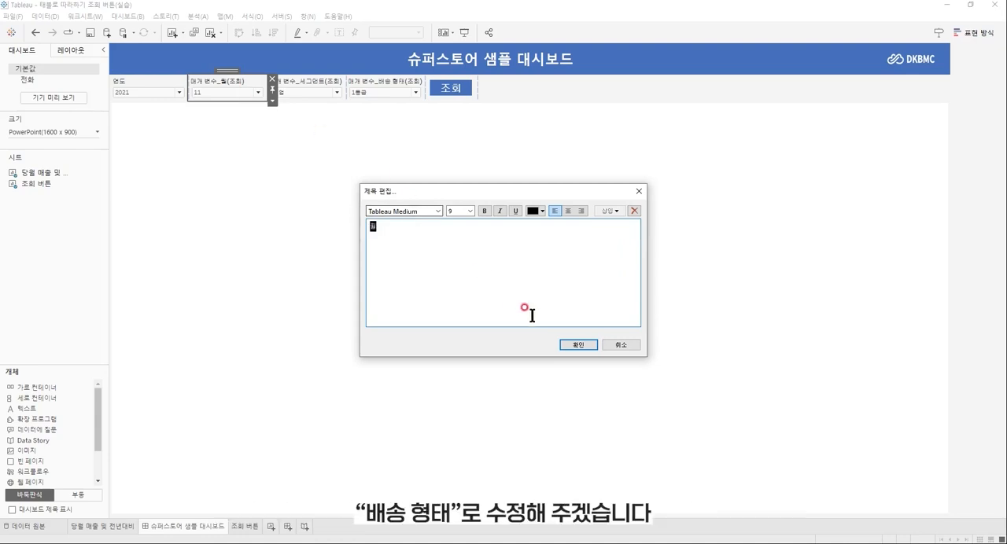
{"action": "left_click", "coordinate": [579, 345]}
Change the displayed title of the 매개 변수_세그먼트(조회) control to 세그먼트.
{"action": "double_click", "coordinate": [322, 81]}
{"action": "key", "text": "Delete"}
{"action": "key", "text": "Delete"}
{"action": "key", "text": "Delete"}
{"action": "key", "text": "Delete"}
{"action": "key", "text": "Delete"}
{"action": "key", "text": "Delete"}
{"action": "key", "text": "Delete"}
{"action": "key", "text": "Delete"}
{"action": "key", "text": "Delete"}
{"action": "key", "text": "Delete"}
{"action": "key", "text": "Delete"}
{"action": "key", "text": "Delete"}
{"action": "key", "text": "Delete"}
{"action": "key", "text": "Delete"}
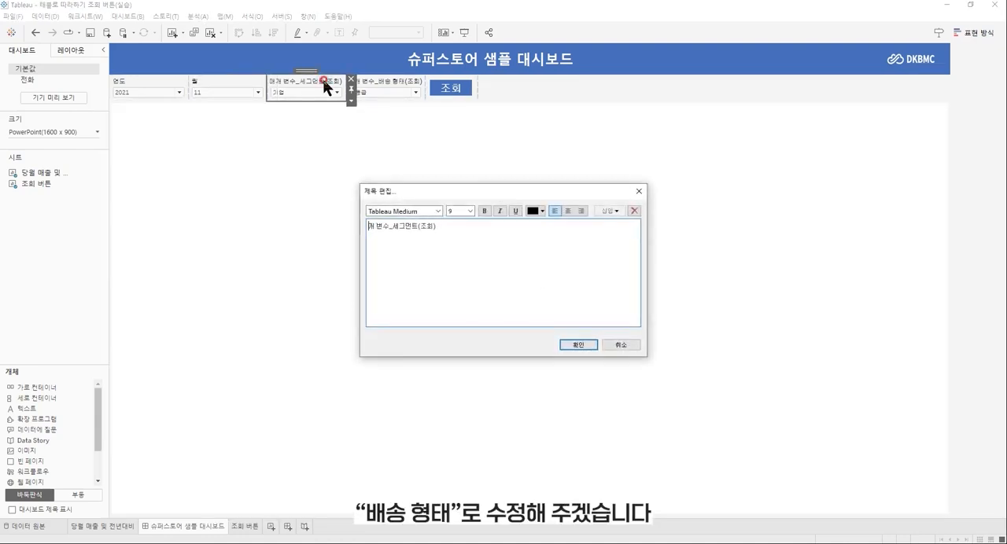
{"action": "type", "text": "세그먼트"}
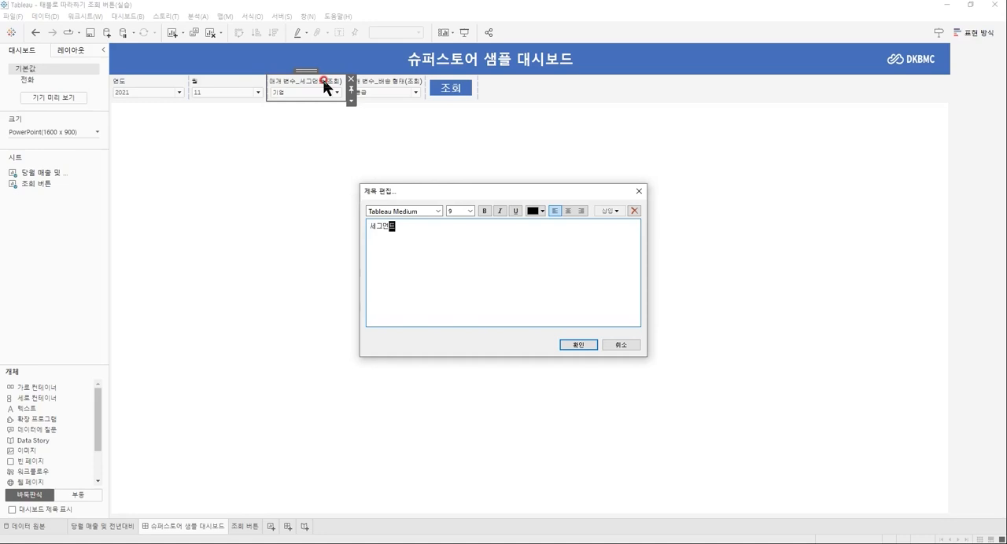
{"action": "left_click", "coordinate": [577, 344]}
Change the displayed title of the 매개 변수_배송 형태(조회) control to 배송 형태.
{"action": "left_click", "coordinate": [400, 79]}
{"action": "double_click", "coordinate": [400, 79]}
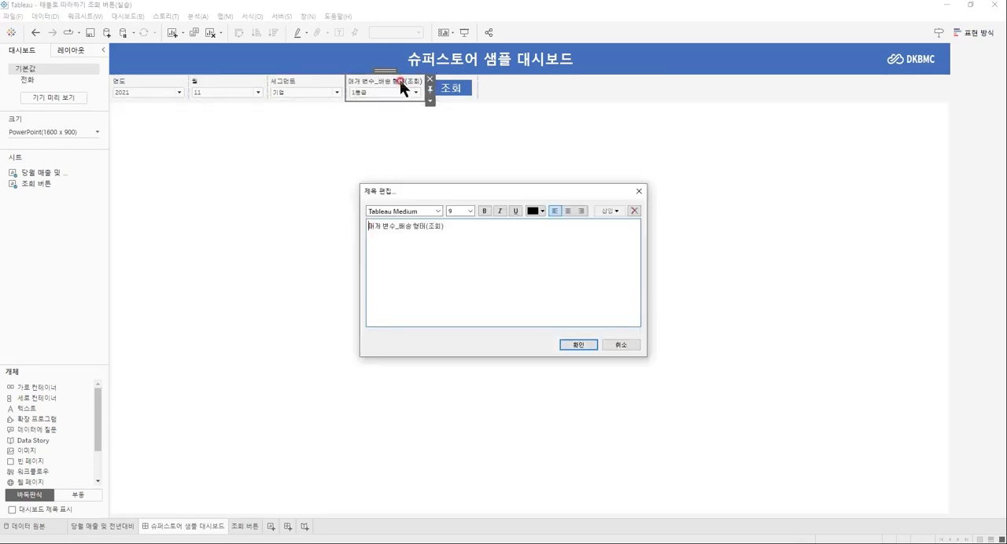
{"action": "key", "text": "Delete"}
{"action": "key", "text": "Delete"}
{"action": "key", "text": "Delete"}
{"action": "key", "text": "Delete"}
{"action": "key", "text": "Delete"}
{"action": "key", "text": "Delete"}
{"action": "key", "text": "Delete"}
{"action": "key", "text": "Delete"}
{"action": "key", "text": "Delete"}
{"action": "key", "text": "Delete"}
{"action": "key", "text": "Delete"}
{"action": "key", "text": "Delete"}
{"action": "key", "text": "Delete"}
{"action": "key", "text": "Delete"}
{"action": "key", "text": "Delete"}
{"action": "type", "text": "배송 형태"}
{"action": "left_click", "coordinate": [577, 344]}
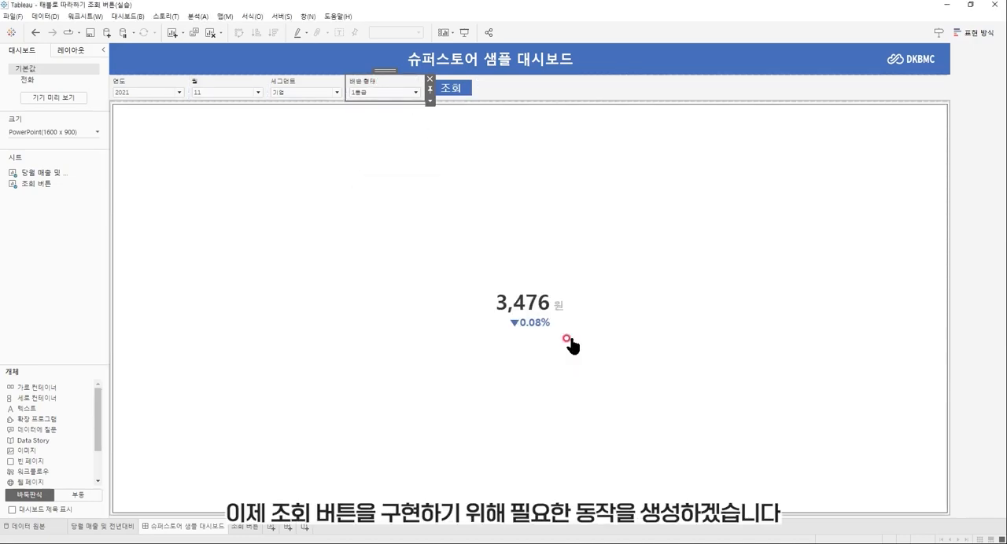
Add a change-parameter dashboard action named 연도 조회 that runs on 선택 from the 조회 버튼 sheet only.
{"action": "left_click", "coordinate": [568, 342]}
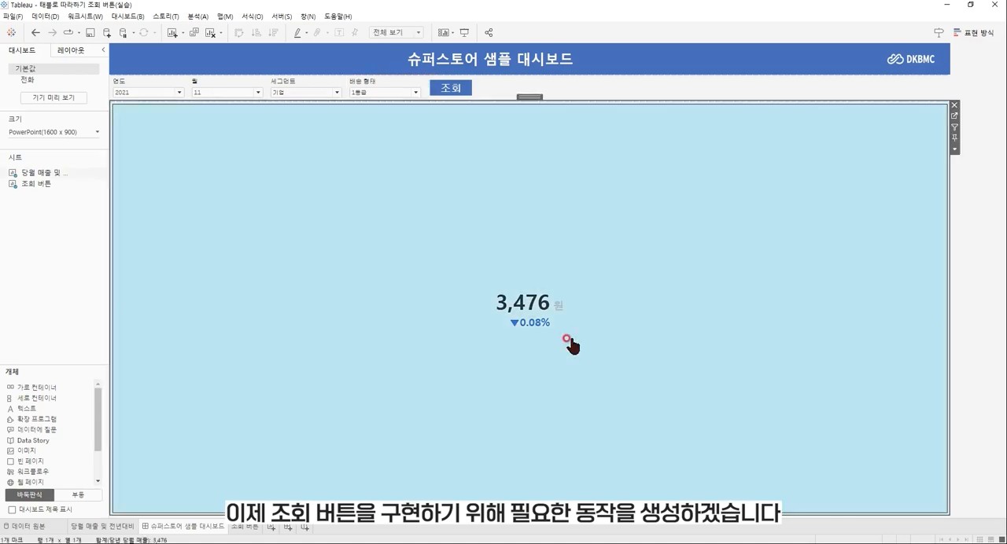
{"action": "left_click", "coordinate": [139, 17]}
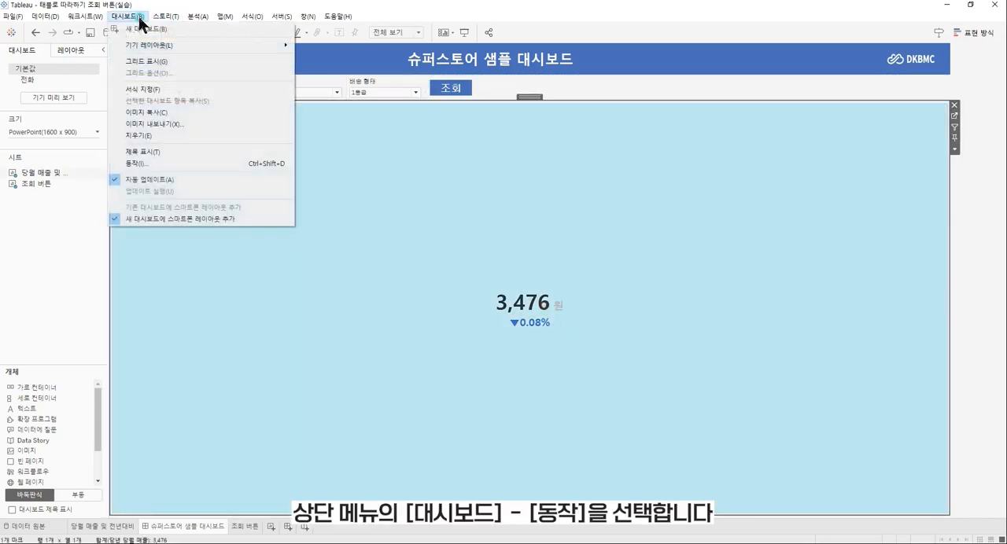
{"action": "left_click", "coordinate": [181, 163]}
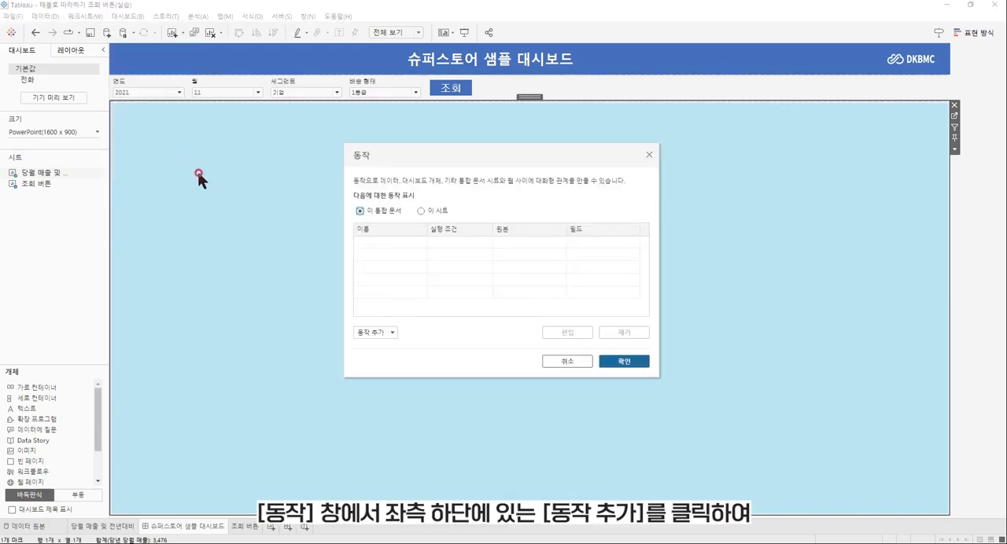
{"action": "left_click", "coordinate": [395, 333]}
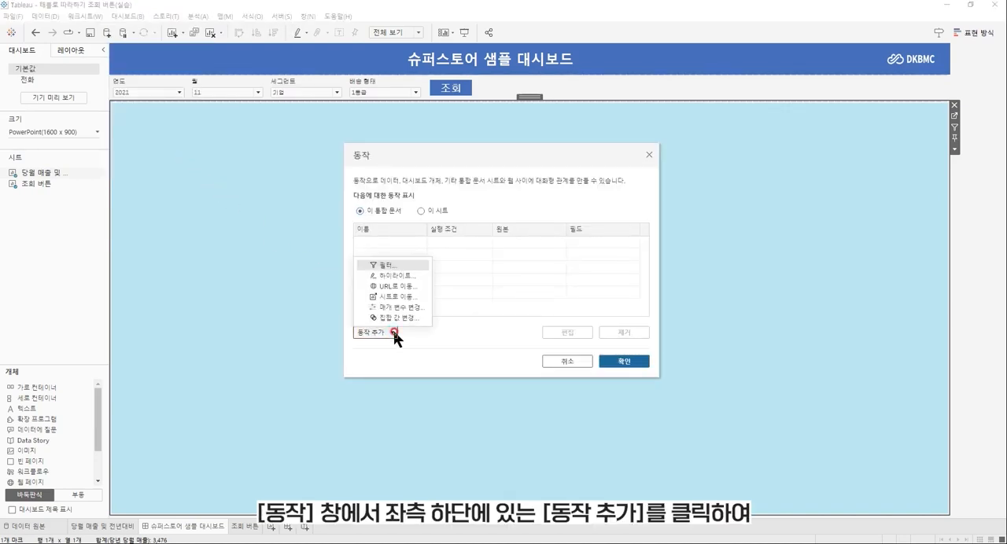
{"action": "left_click", "coordinate": [403, 309]}
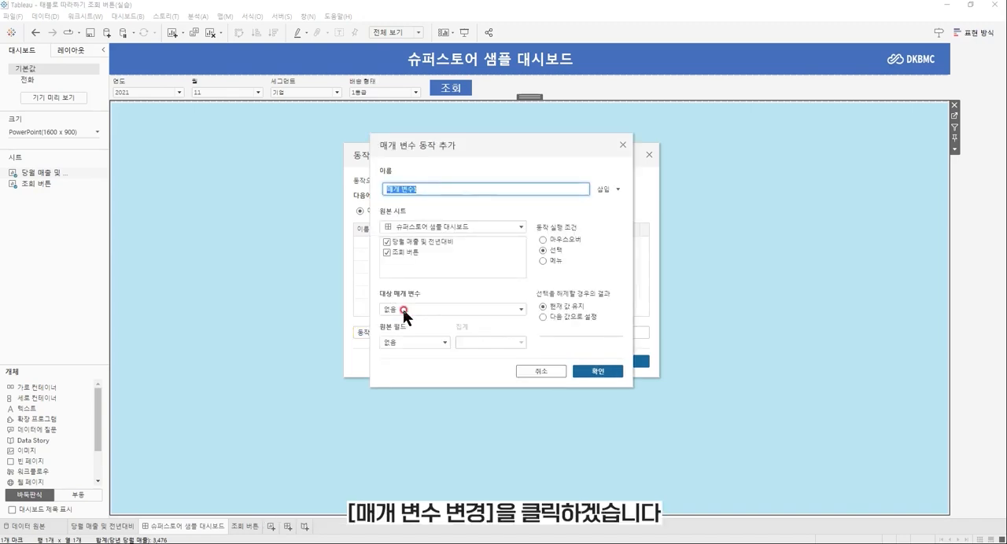
{"action": "type", "text": "연도 조회"}
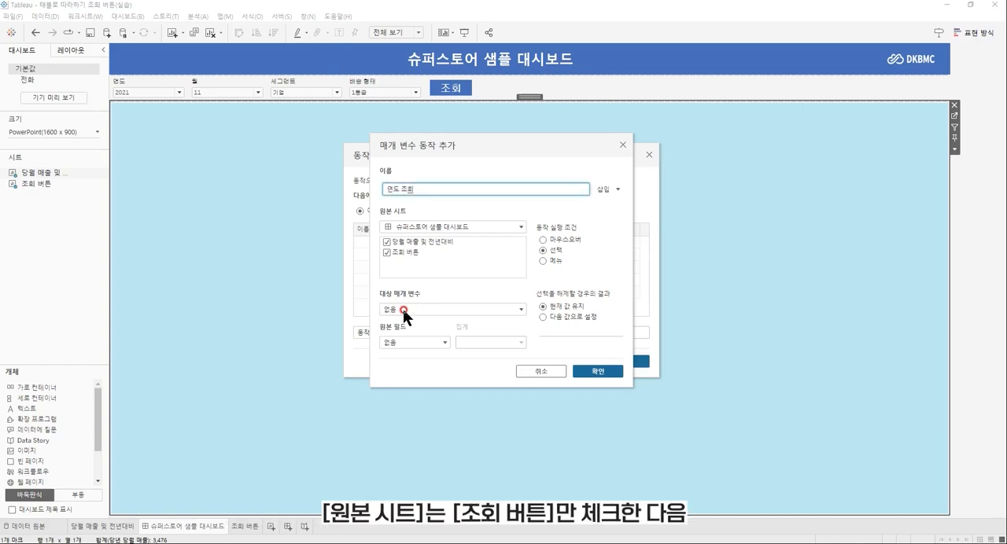
{"action": "left_click", "coordinate": [387, 243]}
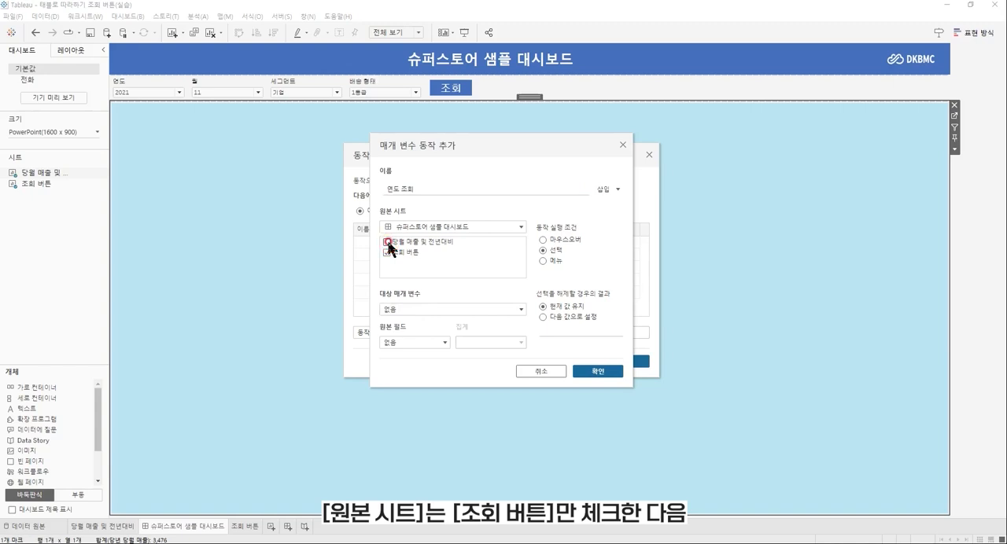
{"action": "left_click", "coordinate": [543, 251]}
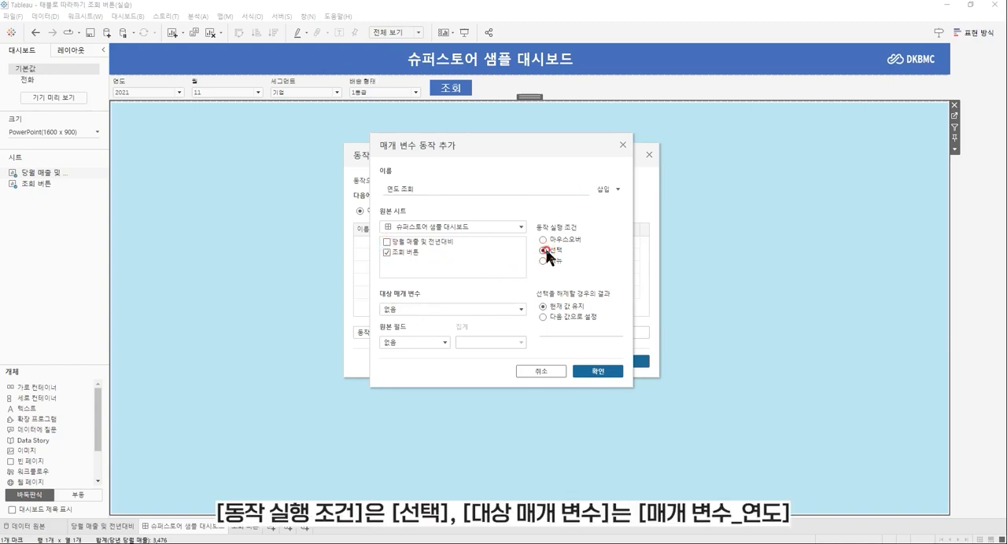
Target 매개 변수_연도 with the 연도 조회 action, using 매개 변수_연도(조회) as source field and 현재 값 유지 when the selection is cleared.
{"action": "left_click", "coordinate": [521, 309]}
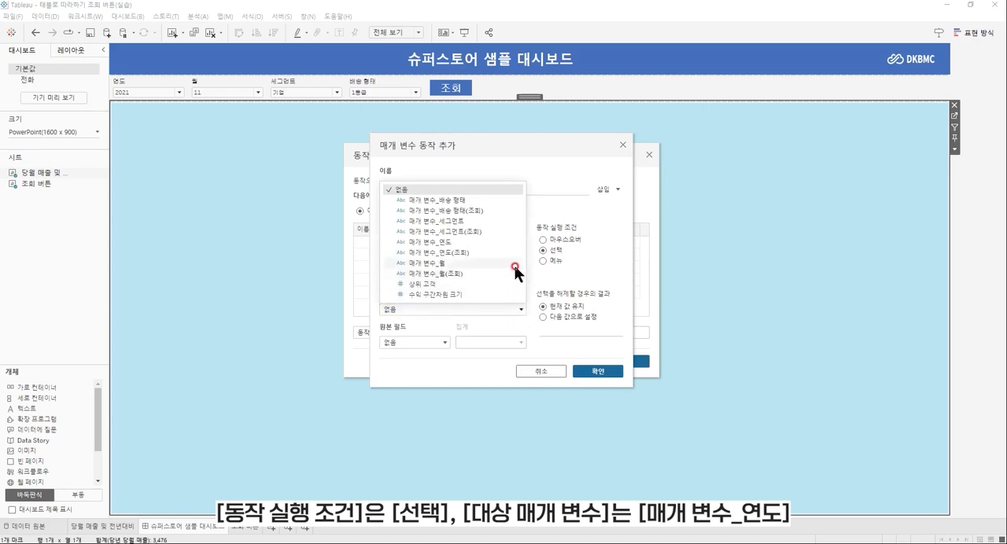
{"action": "left_click", "coordinate": [510, 244]}
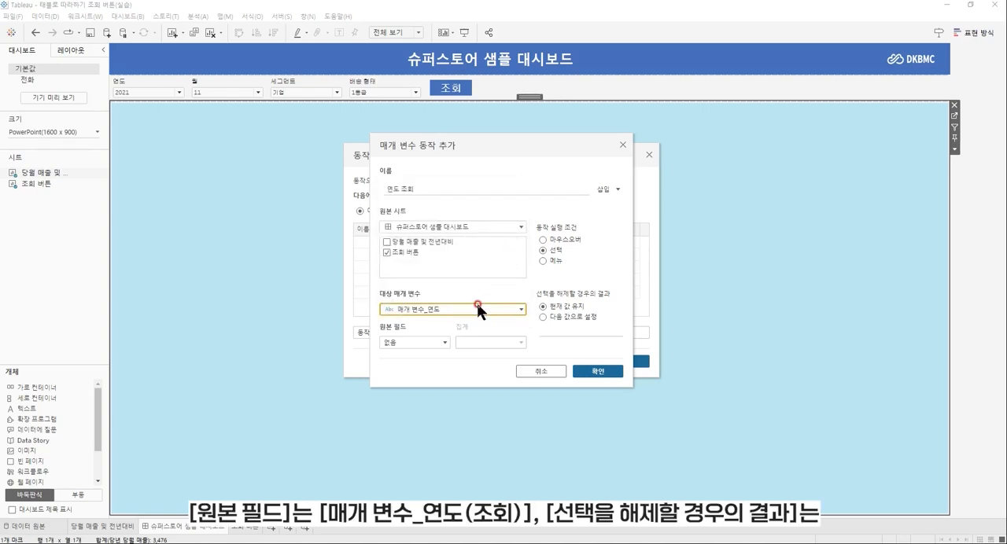
{"action": "left_click", "coordinate": [444, 340]}
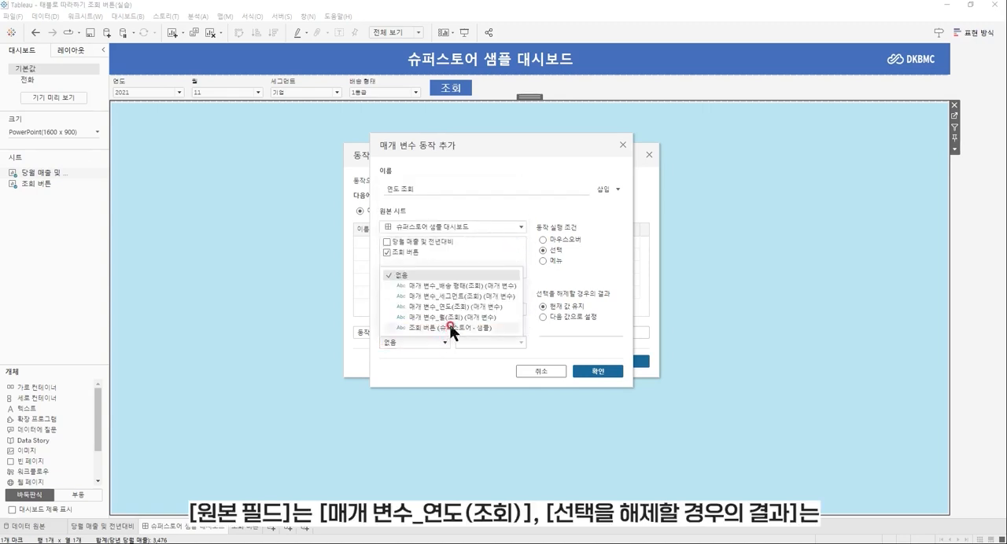
{"action": "left_click", "coordinate": [465, 306]}
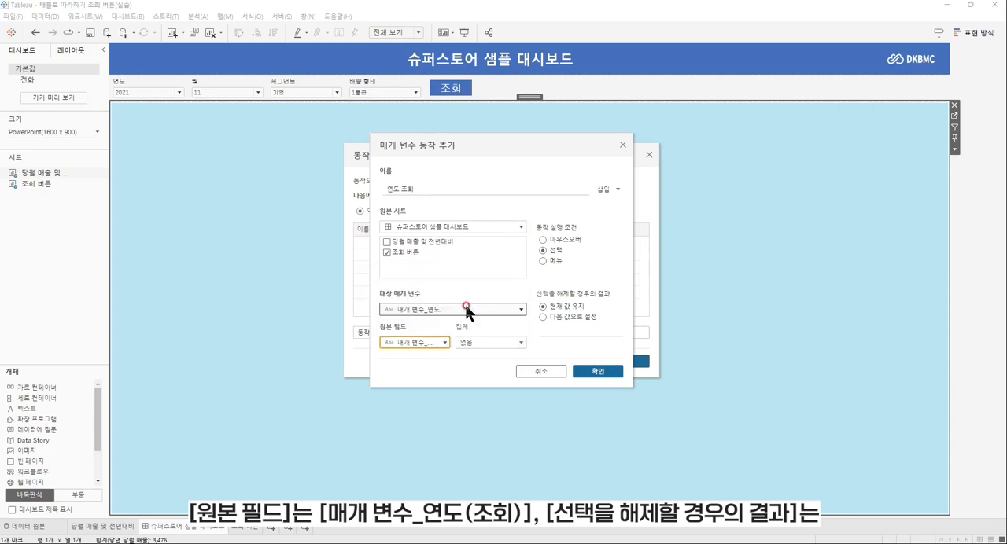
{"action": "left_click", "coordinate": [542, 306]}
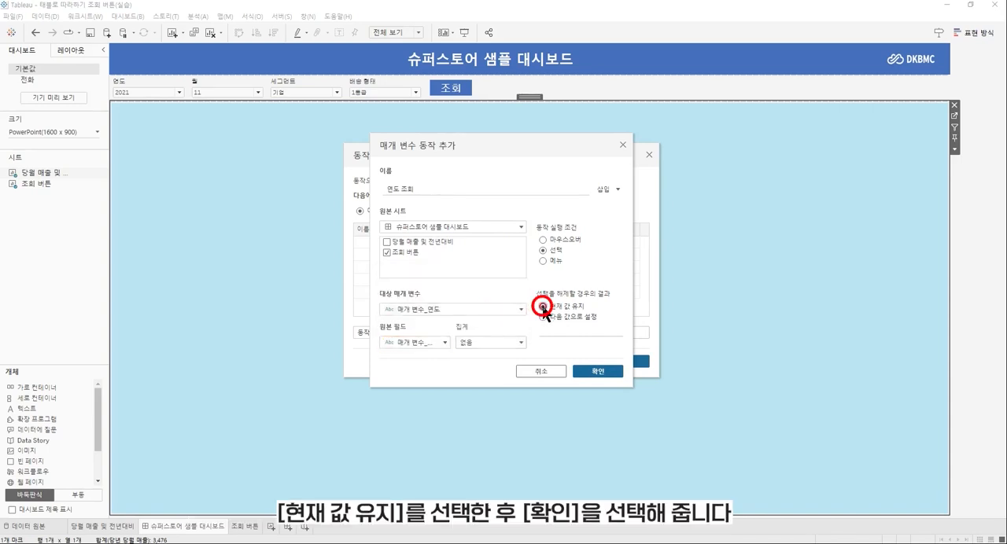
{"action": "left_click", "coordinate": [598, 371]}
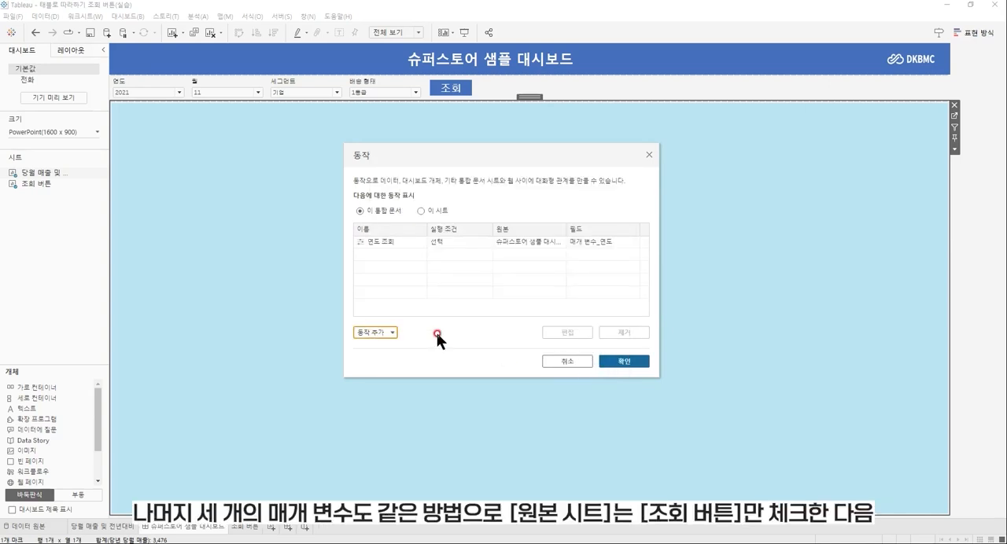
Add a parameter action named 월 조회 from the 조회 버튼 sheet only, targeting 매개 변수_월 with source field 매개 변수_월(조회).
{"action": "left_click", "coordinate": [381, 333]}
{"action": "left_click", "coordinate": [395, 306]}
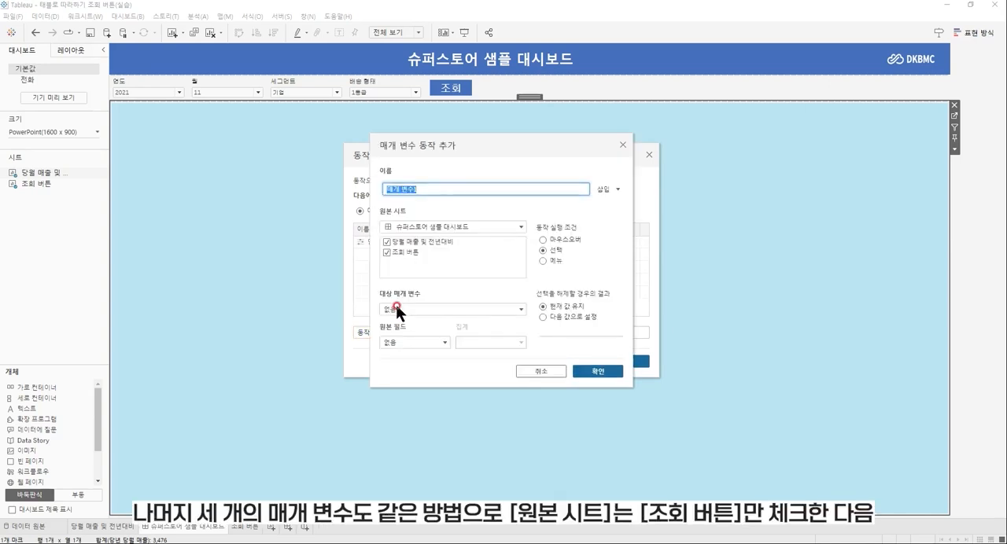
{"action": "type", "text": "월 조회"}
{"action": "left_click", "coordinate": [387, 242]}
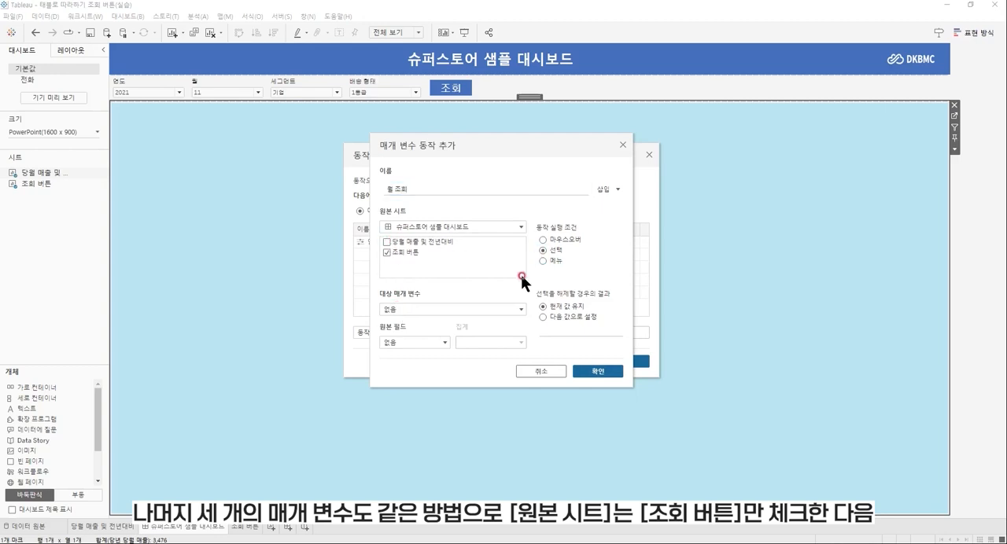
{"action": "left_click", "coordinate": [500, 309]}
{"action": "left_click", "coordinate": [496, 266]}
{"action": "left_click", "coordinate": [445, 340]}
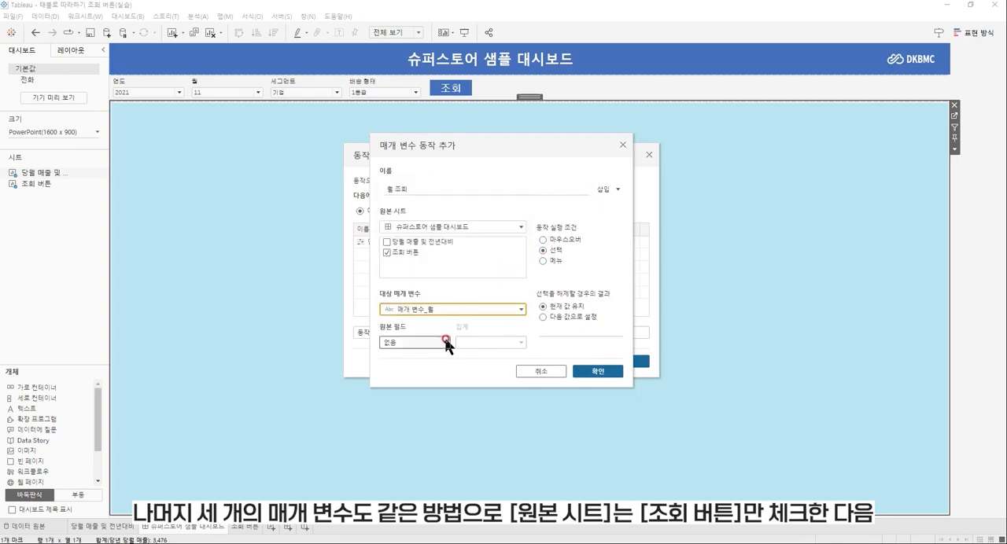
{"action": "left_click", "coordinate": [508, 328]}
{"action": "left_click", "coordinate": [596, 370]}
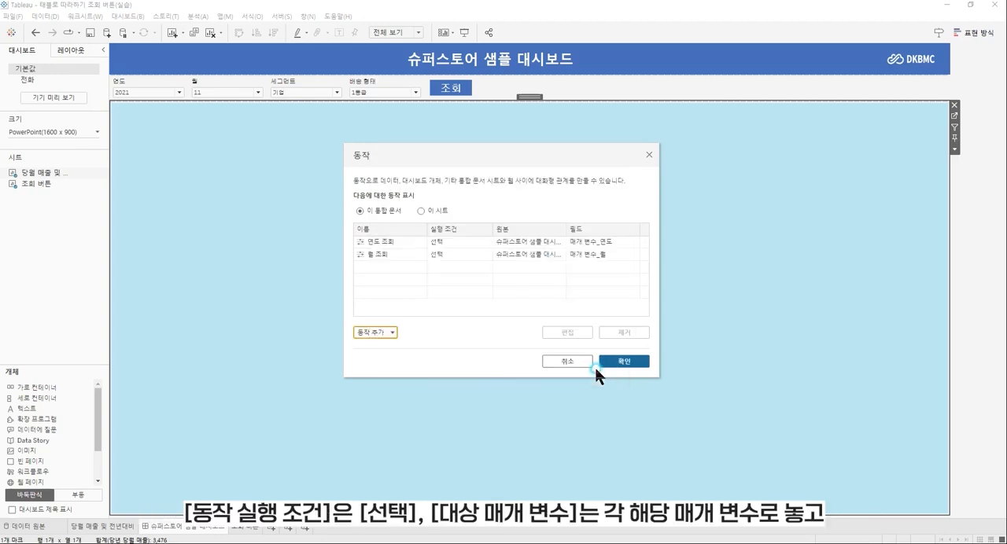
Add a parameter action named 세그먼트 조회 from the 조회 버튼 sheet only, targeting 매개 변수_세그먼트 with source field 매개 변수_세그먼트(조회).
{"action": "left_click", "coordinate": [395, 332]}
{"action": "left_click", "coordinate": [400, 310]}
{"action": "type", "text": "세그먼트"}
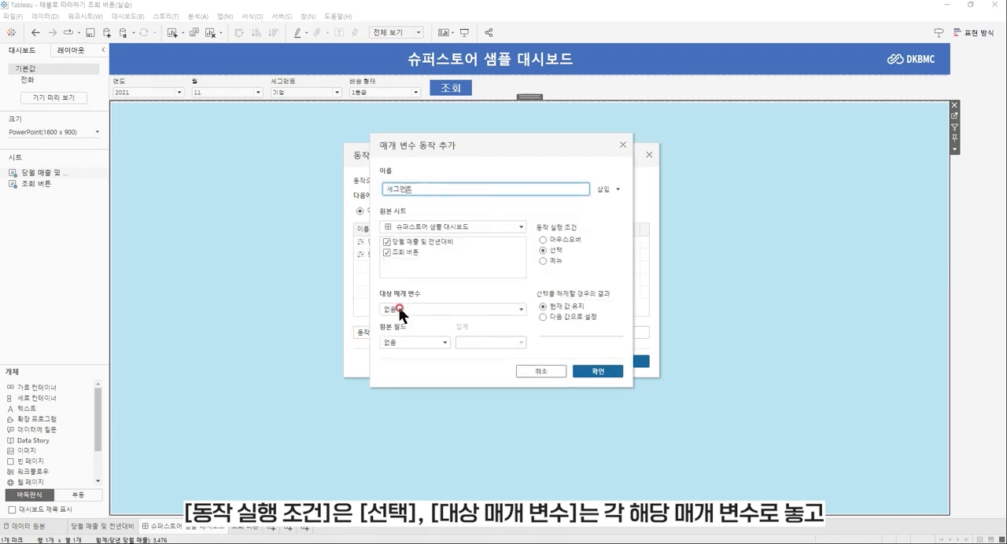
{"action": "type", "text": " 조회"}
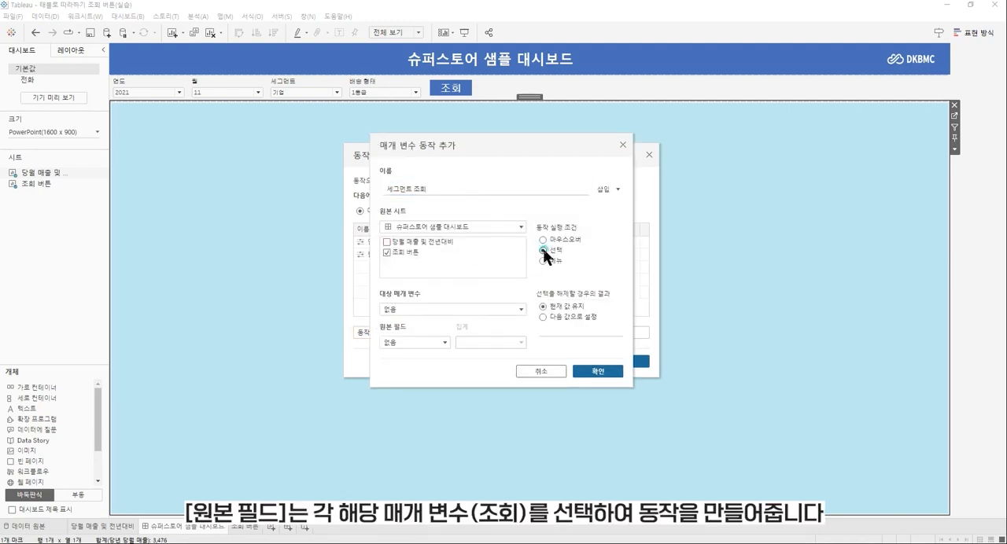
{"action": "left_click", "coordinate": [518, 309]}
{"action": "left_click", "coordinate": [437, 221]}
{"action": "left_click", "coordinate": [443, 341]}
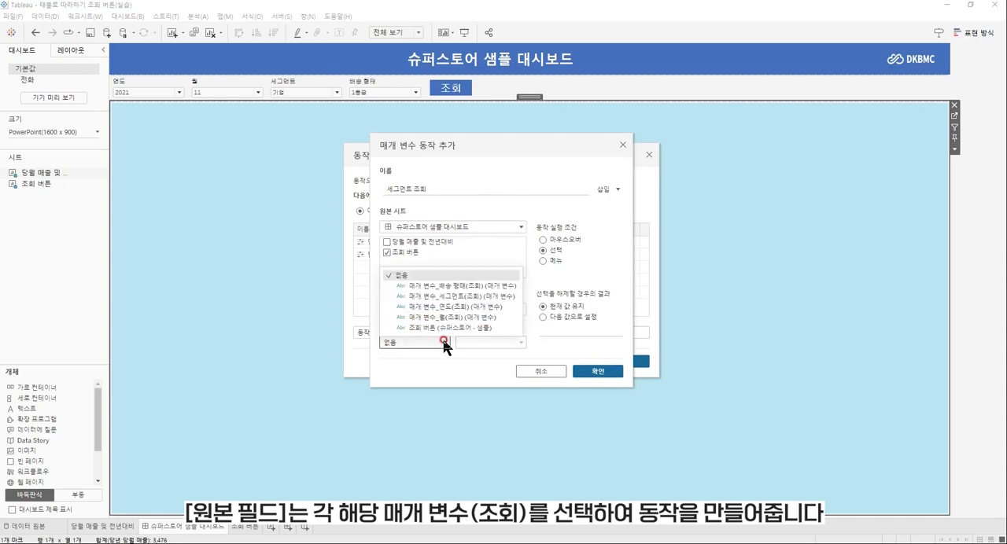
{"action": "left_click", "coordinate": [468, 293]}
{"action": "left_click", "coordinate": [598, 372]}
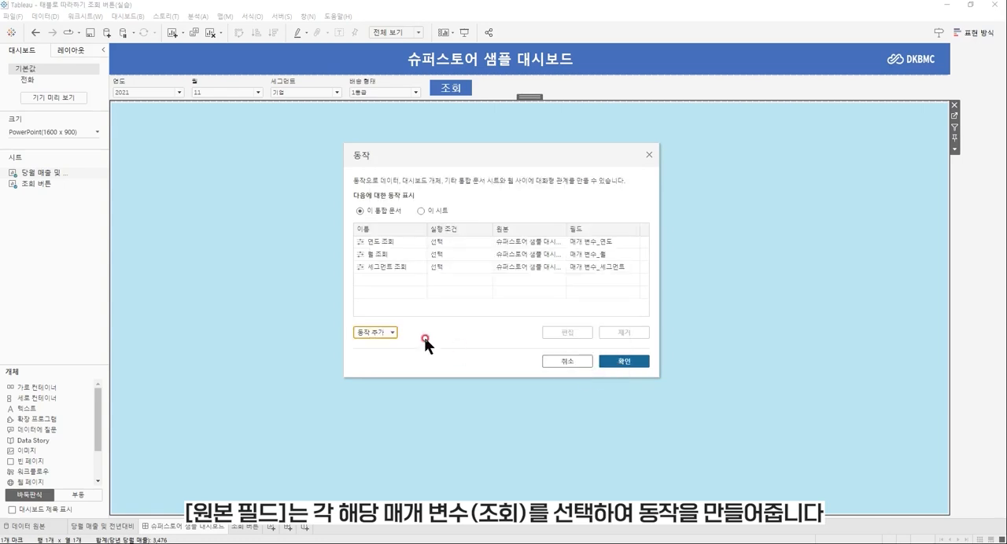
Add a parameter action named 배송 형태 조회 from 조회 버튼 only, targeting 매개 변수_배송 형태 with source field 매개 변수_배송 형태(조회), and accept the dashboard's action list.
{"action": "left_click", "coordinate": [364, 333]}
{"action": "left_click", "coordinate": [403, 307]}
{"action": "type", "text": "배송 형태 조회"}
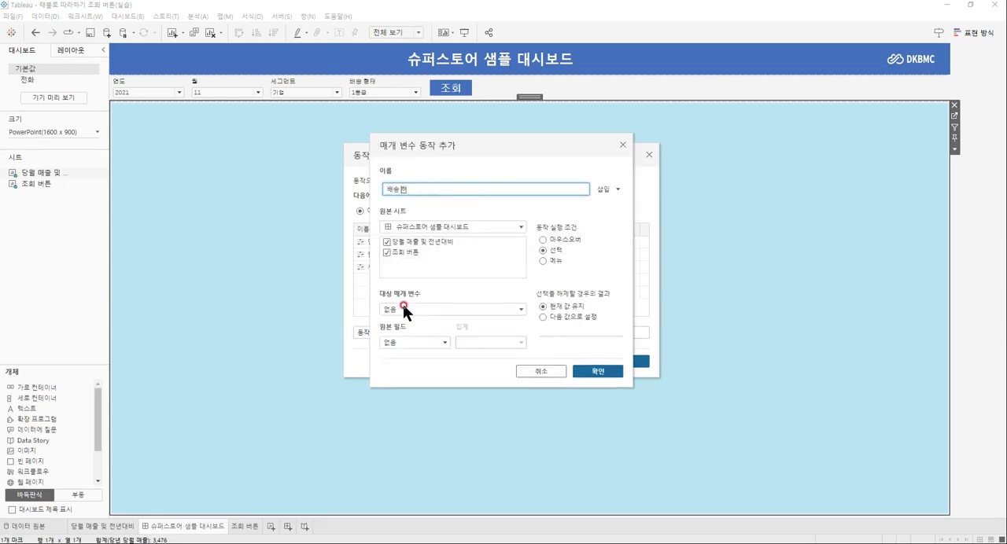
{"action": "left_click", "coordinate": [387, 242]}
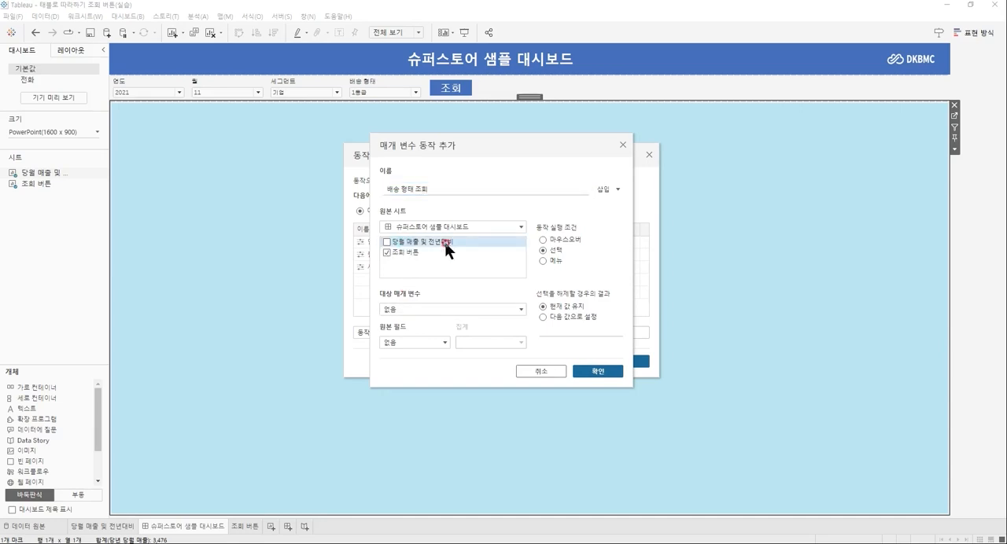
{"action": "left_click", "coordinate": [519, 310]}
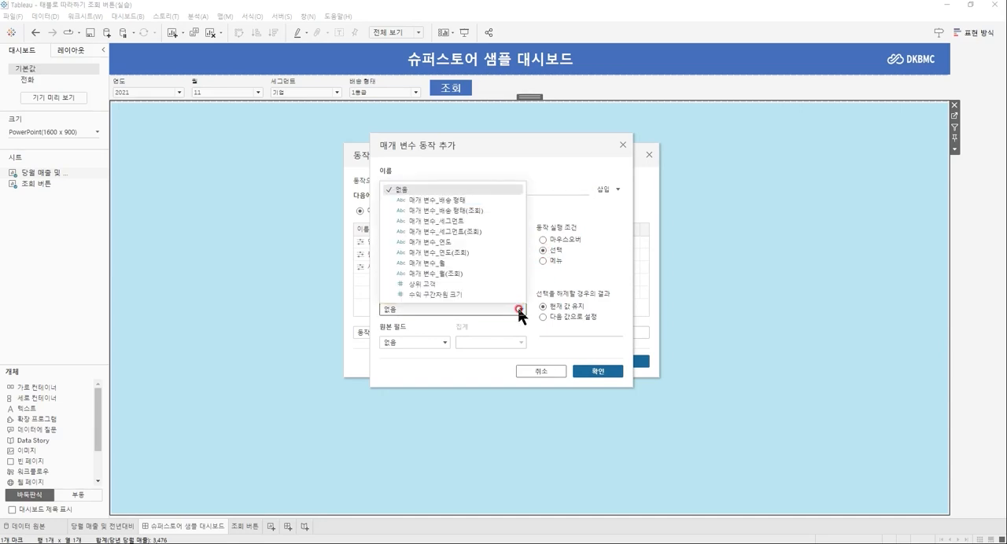
{"action": "left_click", "coordinate": [496, 200]}
{"action": "left_click", "coordinate": [443, 340]}
{"action": "left_click", "coordinate": [453, 327]}
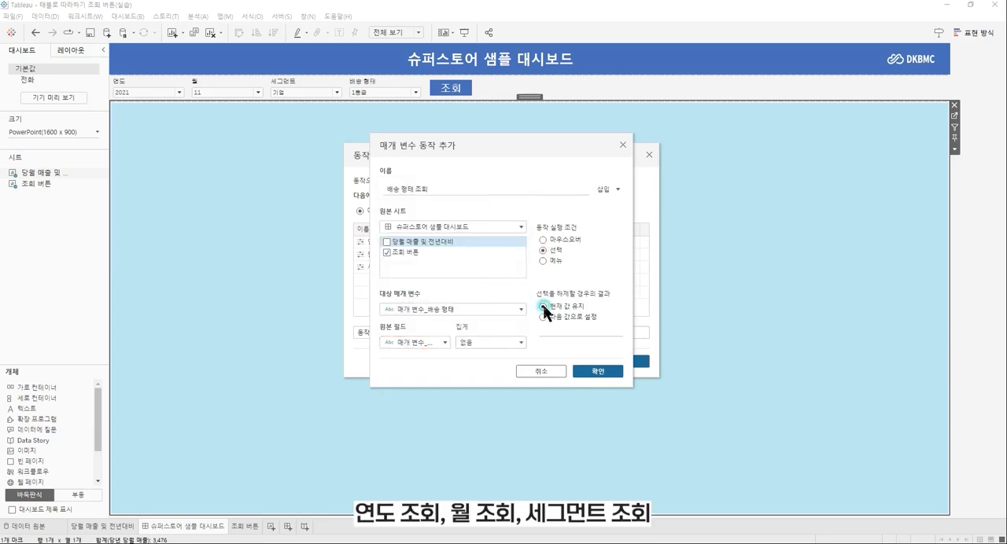
{"action": "left_click", "coordinate": [594, 370]}
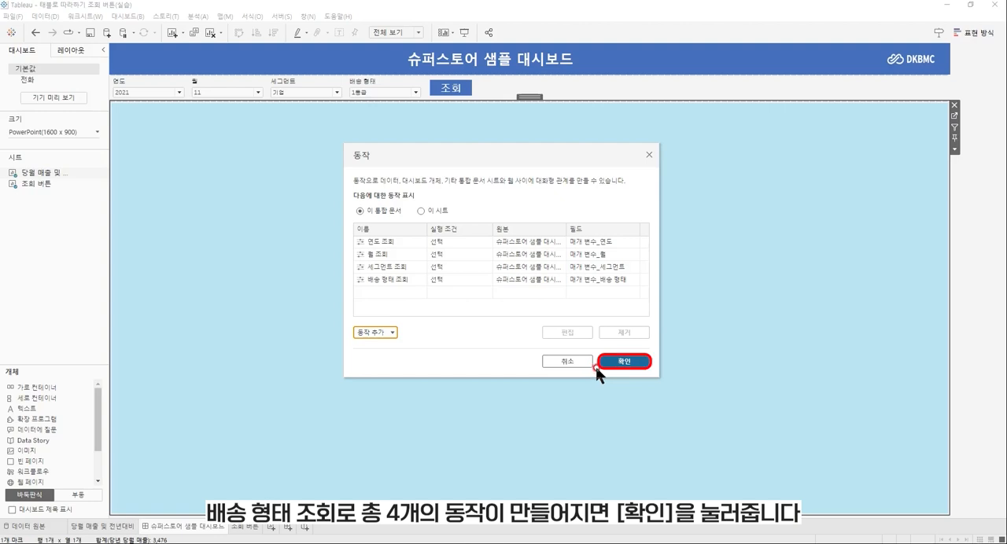
{"action": "left_click", "coordinate": [606, 363]}
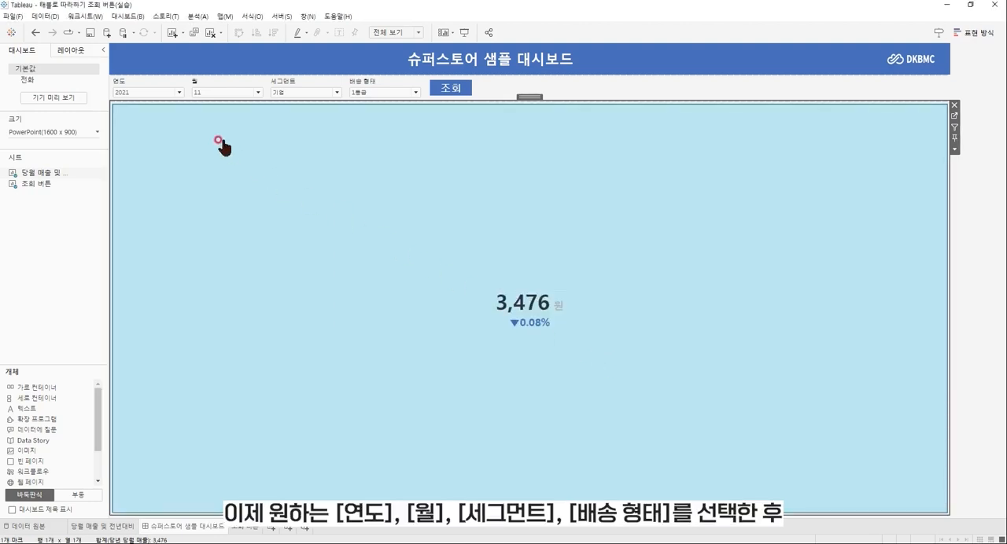
Test the dashboard query with 연도 2023, 월 9, 세그먼트 일반 소비자 and 배송 형태 2등급.
{"action": "left_click", "coordinate": [177, 92]}
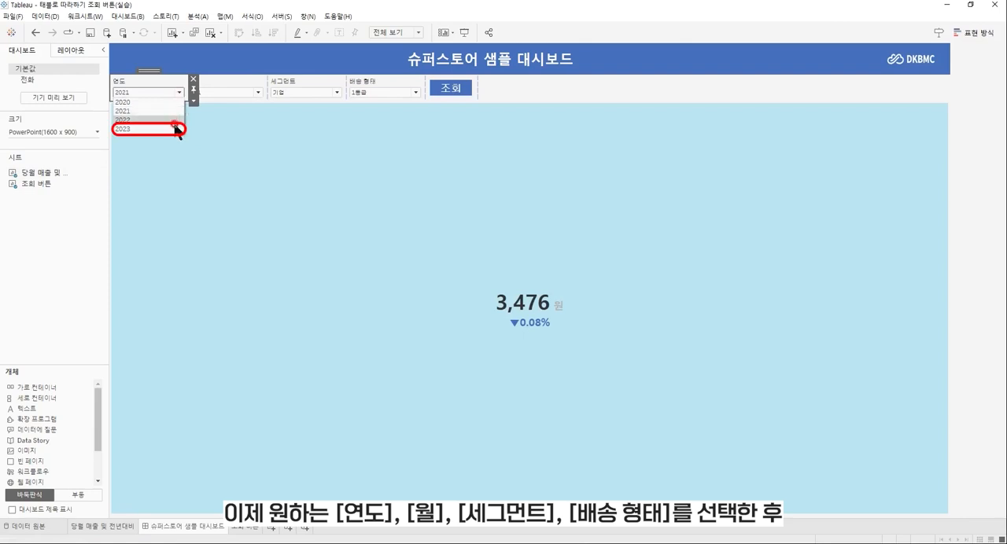
{"action": "left_click", "coordinate": [177, 128]}
{"action": "left_click", "coordinate": [238, 92]}
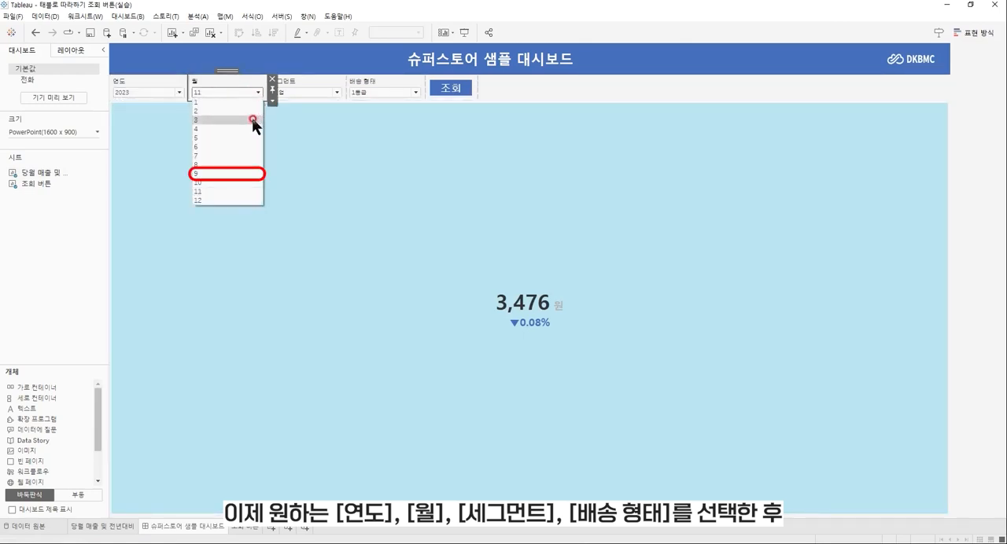
{"action": "left_click", "coordinate": [238, 175]}
{"action": "left_click", "coordinate": [335, 93]}
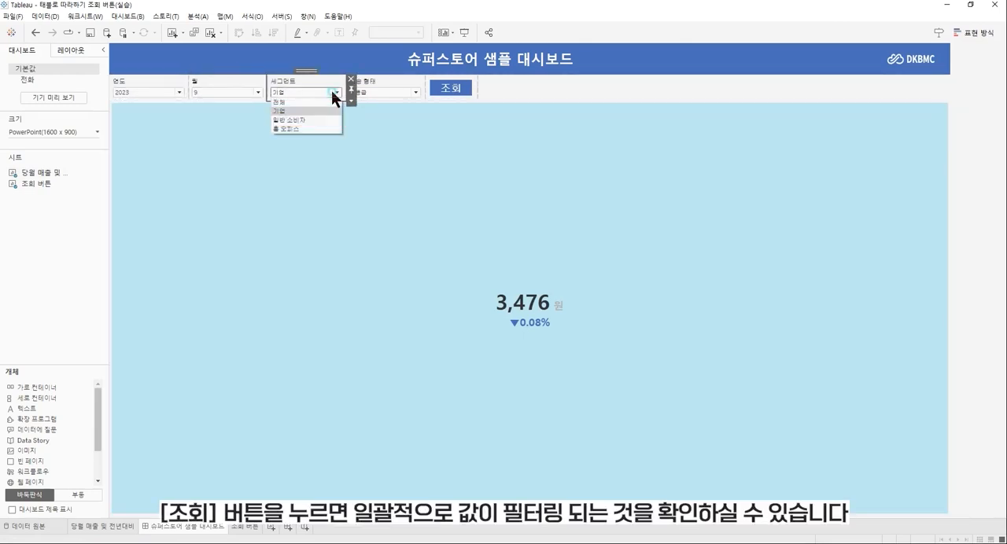
{"action": "left_click", "coordinate": [327, 121]}
{"action": "left_click", "coordinate": [410, 91]}
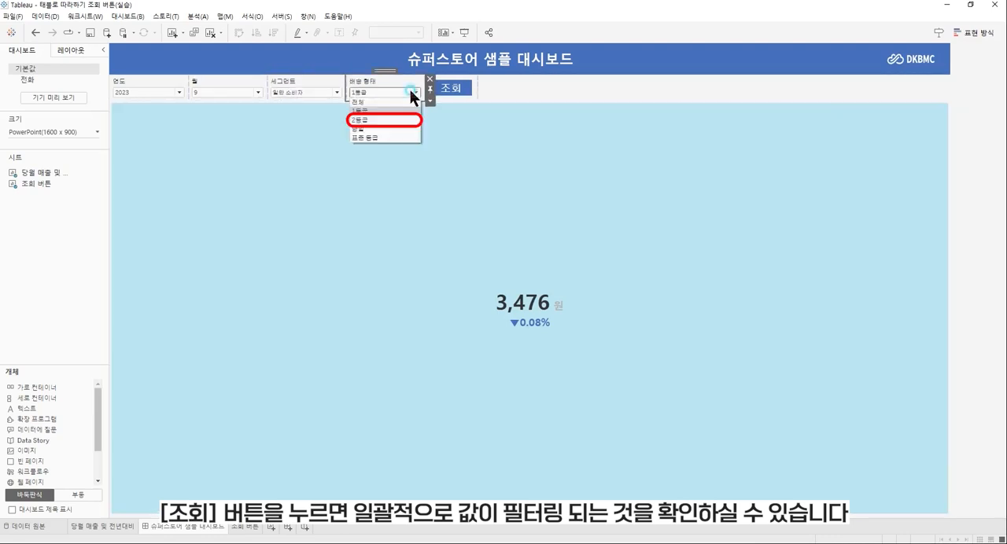
{"action": "left_click", "coordinate": [414, 123]}
{"action": "left_click", "coordinate": [451, 88]}
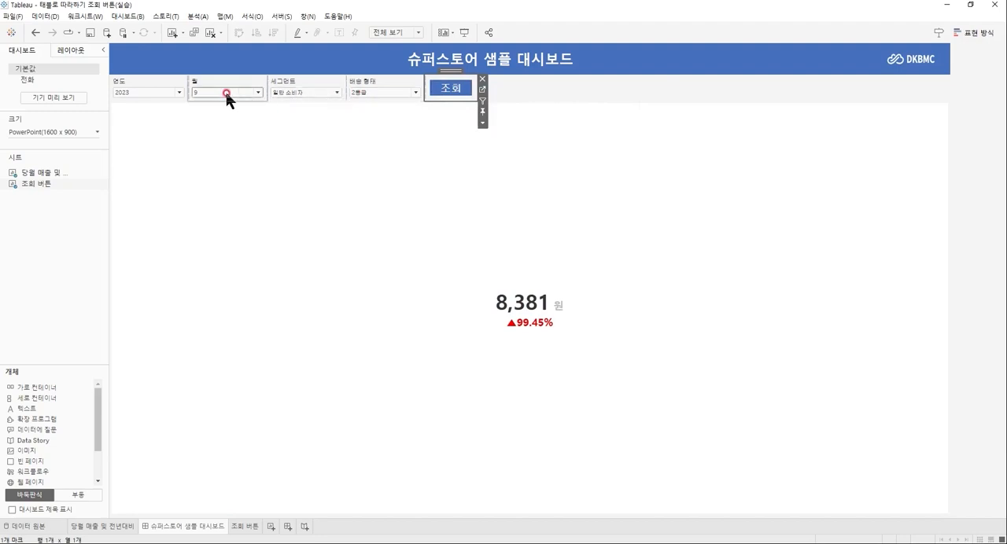
Run the dashboard query with 연도 2022, 월 2, 세그먼트 기업 and 배송 형태 1등급.
{"action": "left_click", "coordinate": [178, 92]}
{"action": "left_click", "coordinate": [150, 120]}
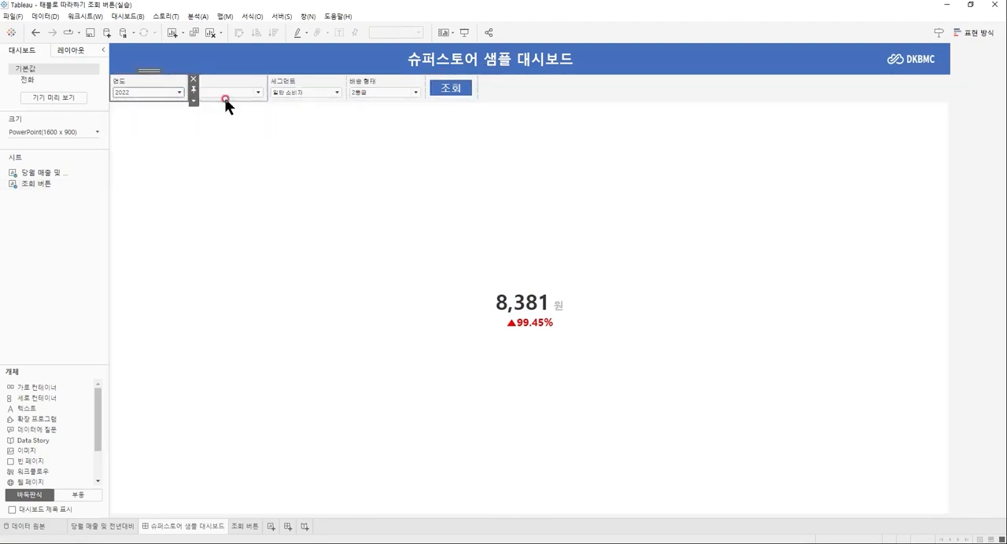
{"action": "left_click", "coordinate": [258, 92]}
{"action": "left_click", "coordinate": [255, 111]}
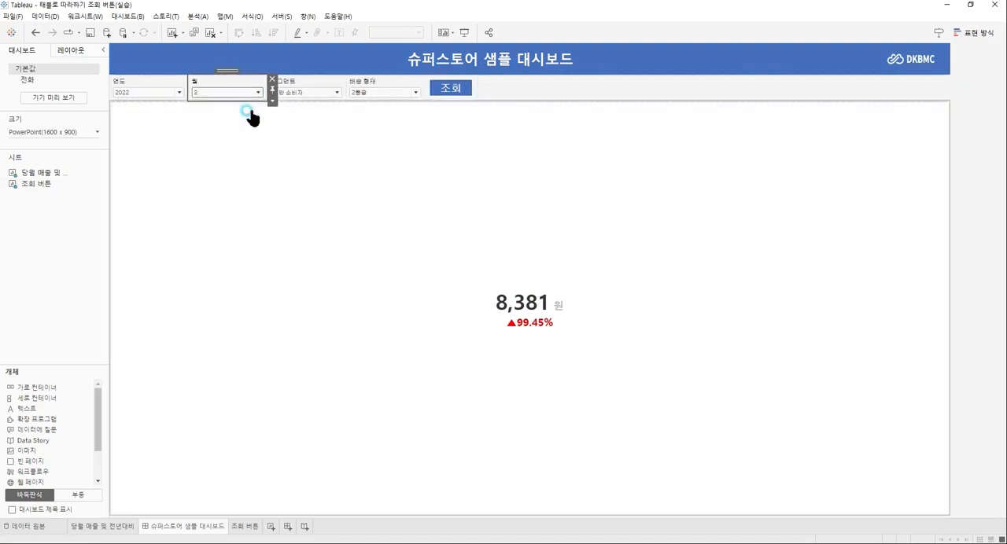
{"action": "left_click", "coordinate": [318, 92]}
{"action": "left_click", "coordinate": [315, 111]}
{"action": "left_click", "coordinate": [386, 93]}
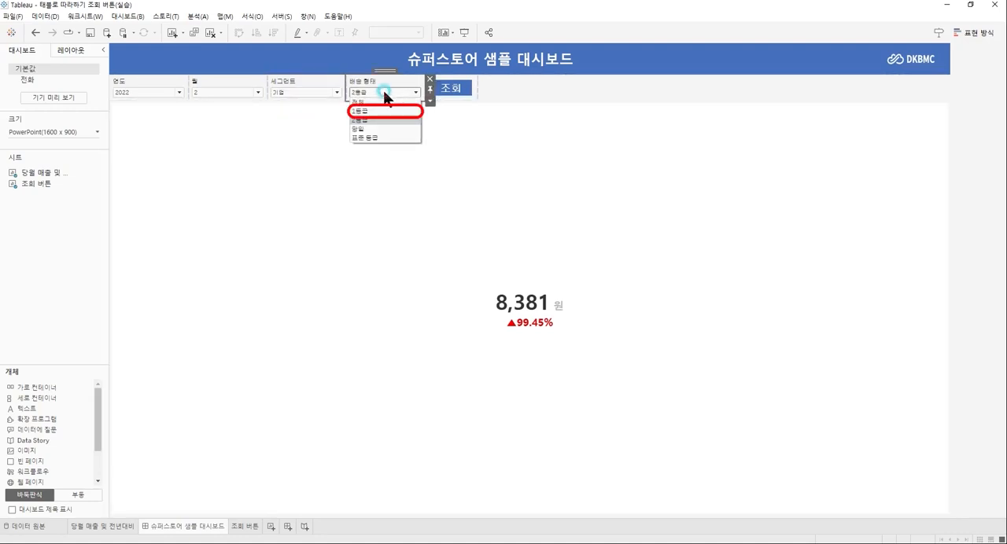
{"action": "left_click", "coordinate": [382, 111]}
{"action": "left_click", "coordinate": [448, 89]}
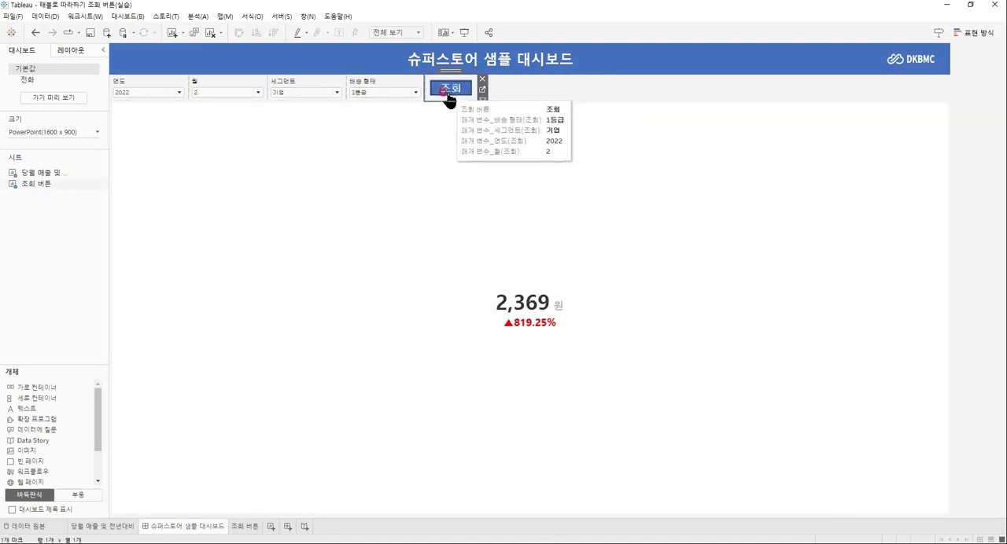
{"action": "left_click", "coordinate": [480, 152]}
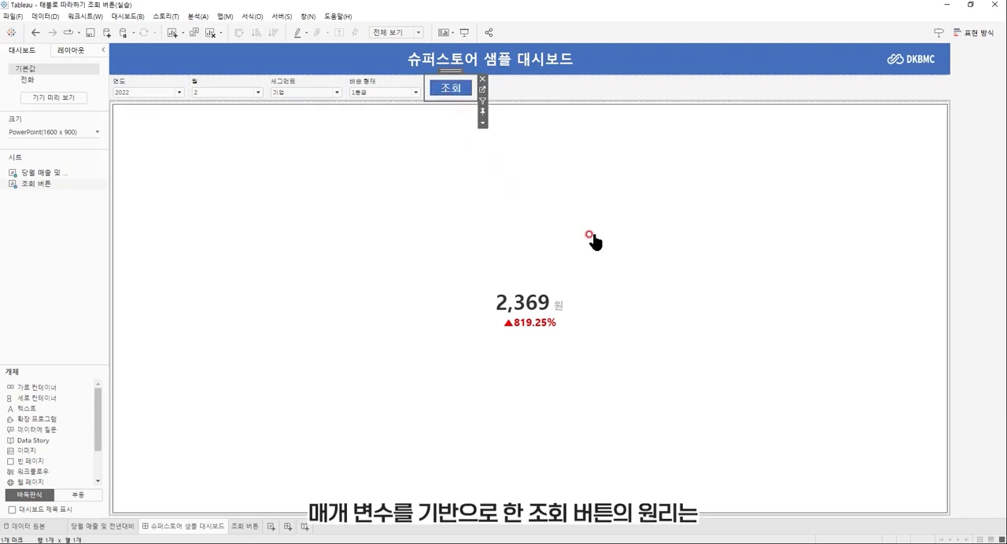